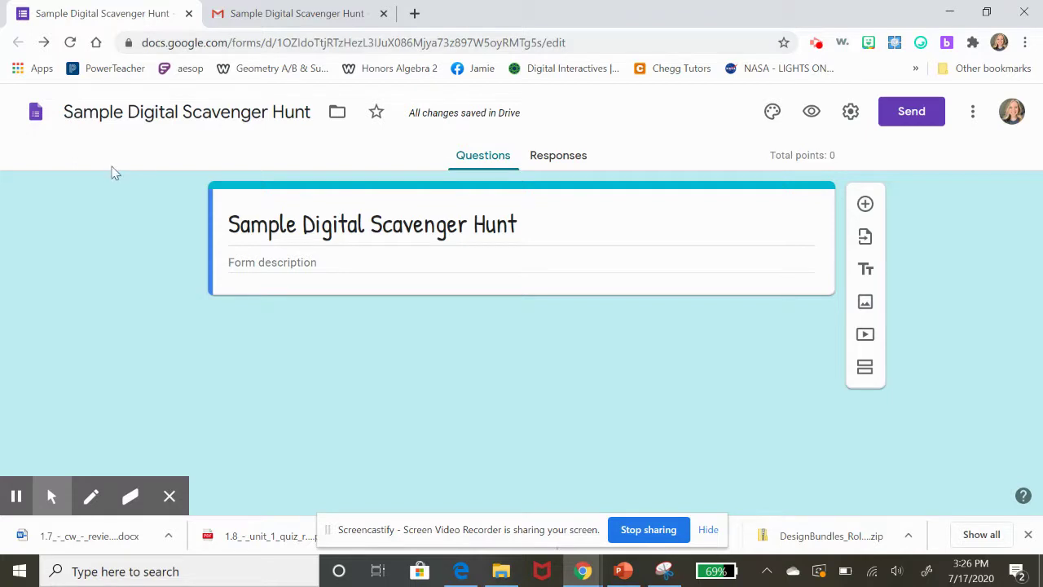
Look over the form's theme color and background color options, leaving them as they are
{"action": "left_click", "coordinate": [774, 116]}
{"action": "scroll", "coordinate": [932, 379], "scroll_direction": "down", "scroll_amount": 1}
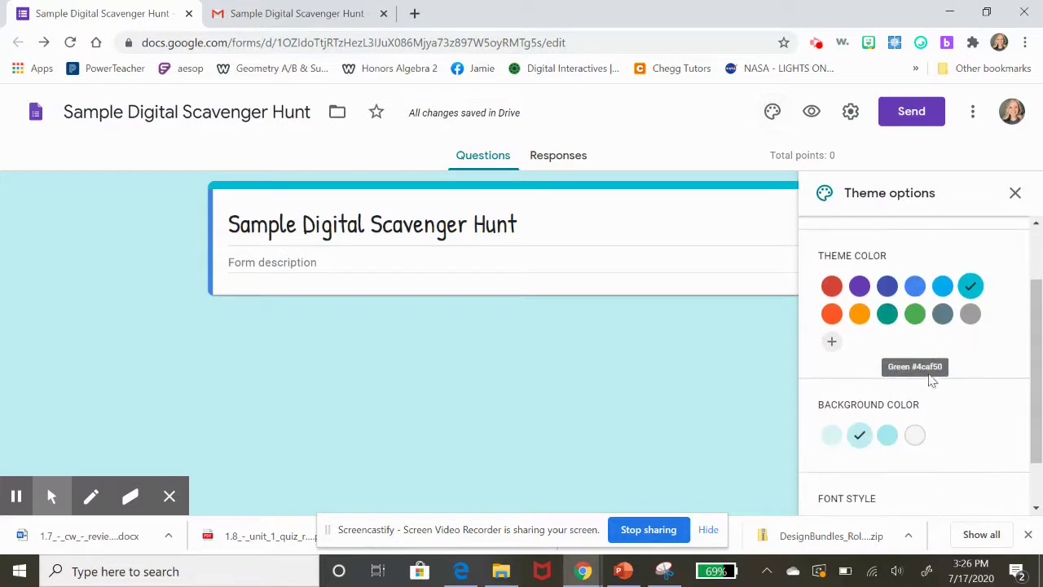
{"action": "left_click", "coordinate": [689, 374]}
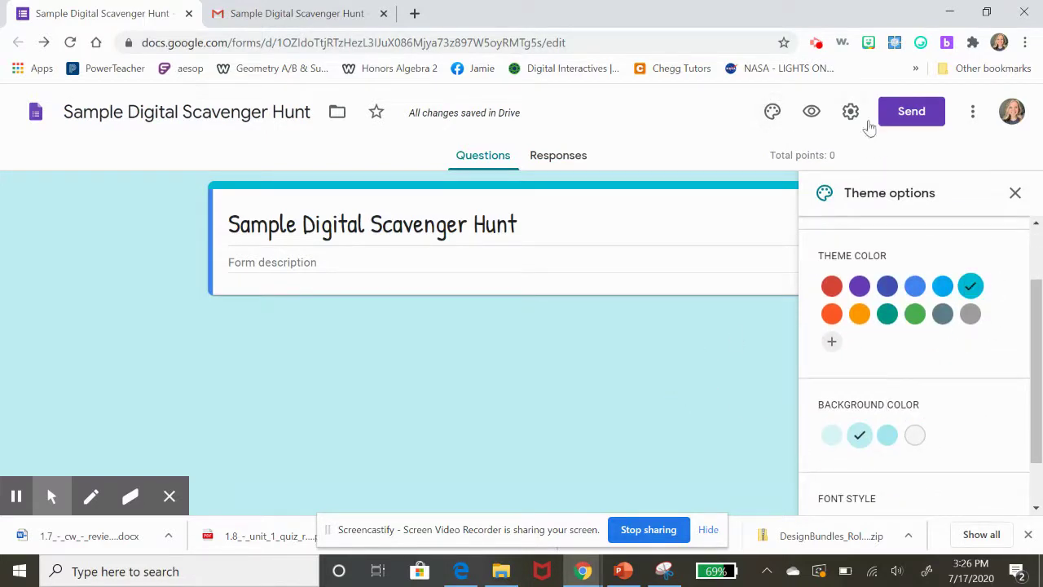
{"action": "left_click", "coordinate": [1015, 193]}
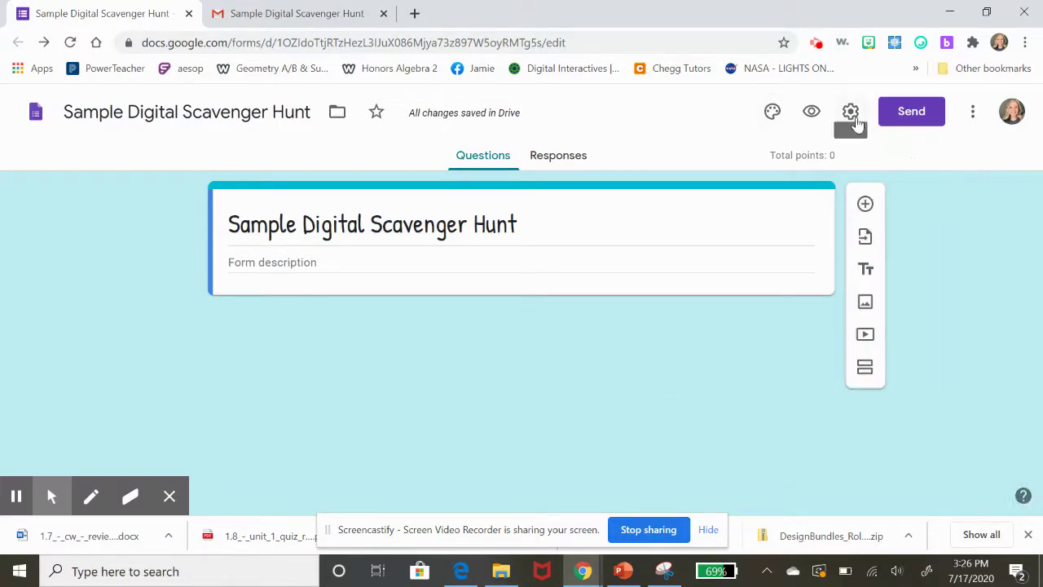
Review the form's quiz settings for grade release and what respondents can see, leaving without saving
{"action": "left_click", "coordinate": [853, 119]}
{"action": "left_click", "coordinate": [860, 148]}
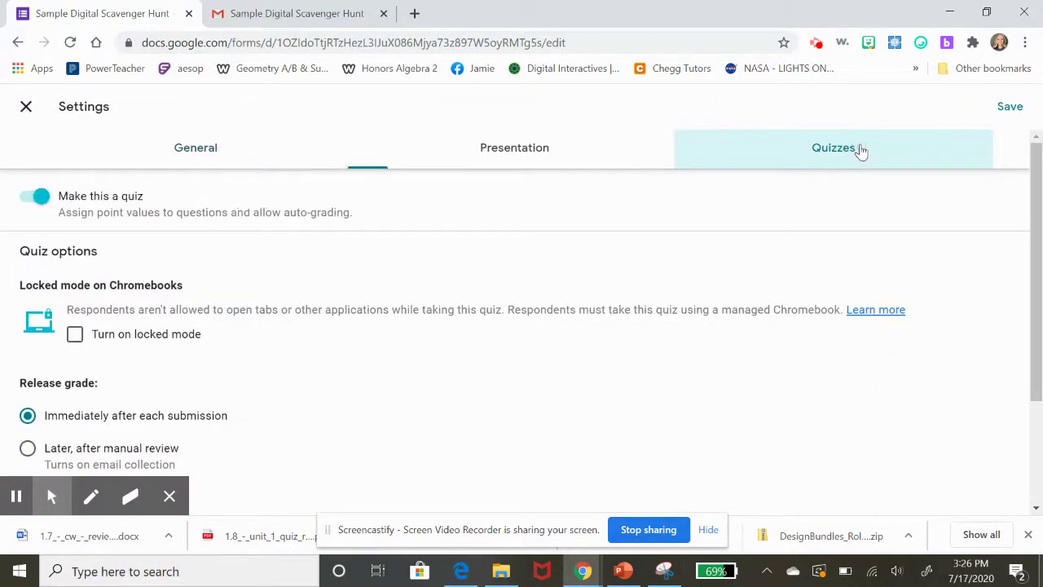
{"action": "scroll", "coordinate": [196, 388], "scroll_direction": "down", "scroll_amount": 2}
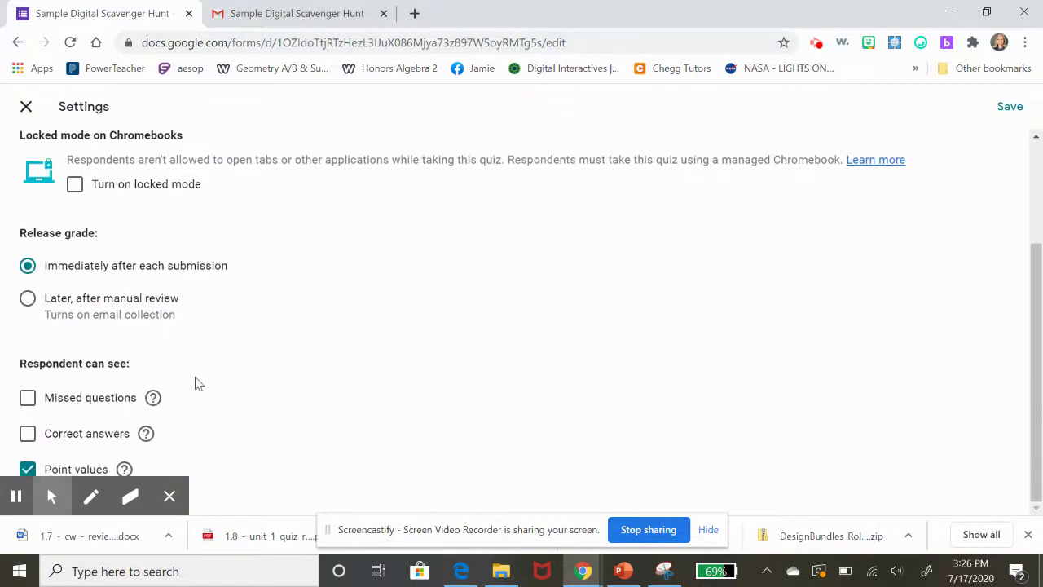
{"action": "mouse_move", "coordinate": [11, 401]}
{"action": "left_click", "coordinate": [26, 107]}
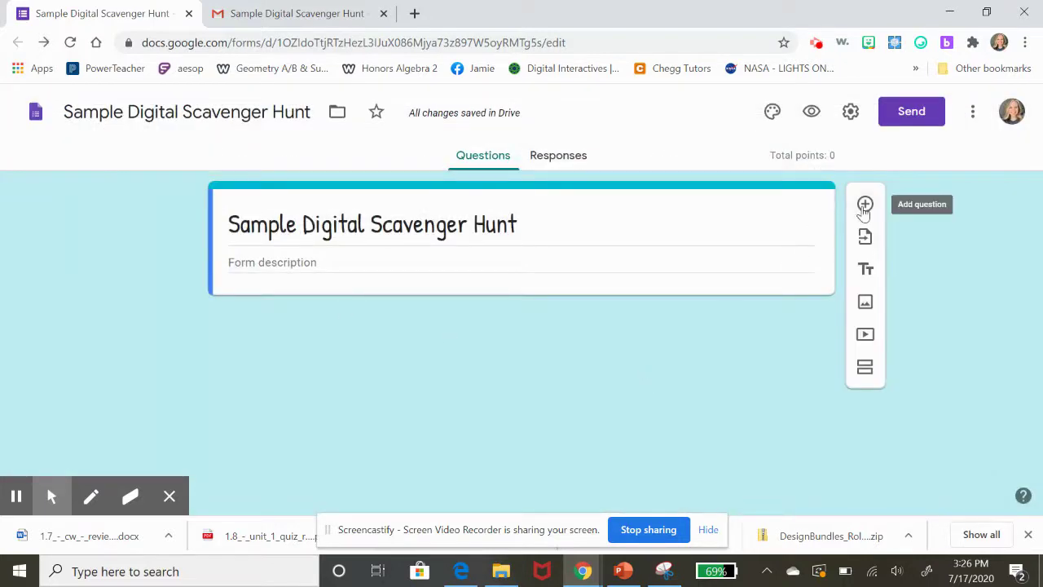
Add a required short-answer question titled "Name" to the first section
{"action": "left_click", "coordinate": [865, 207]}
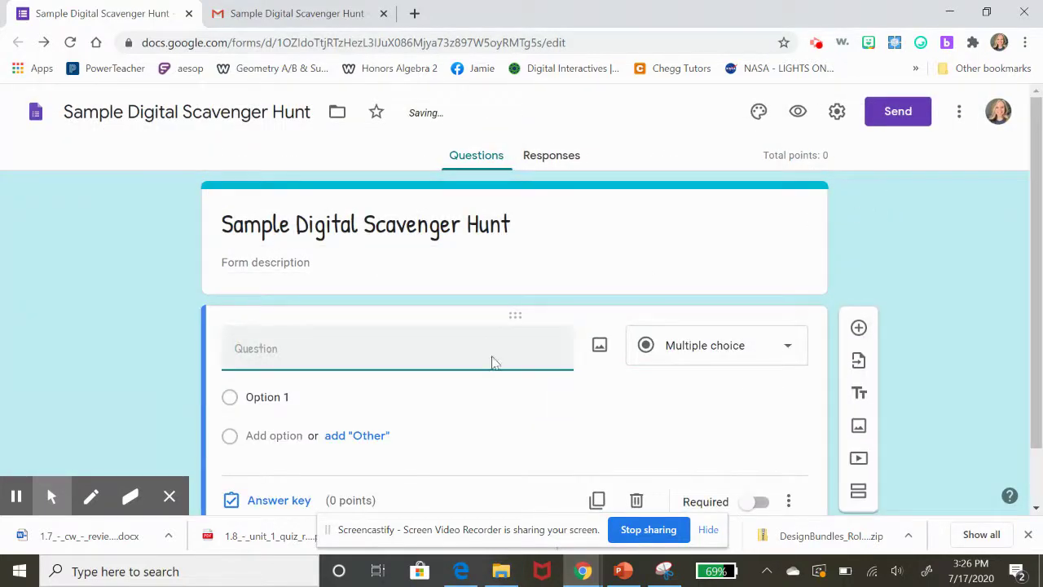
{"action": "type", "text": "Name"}
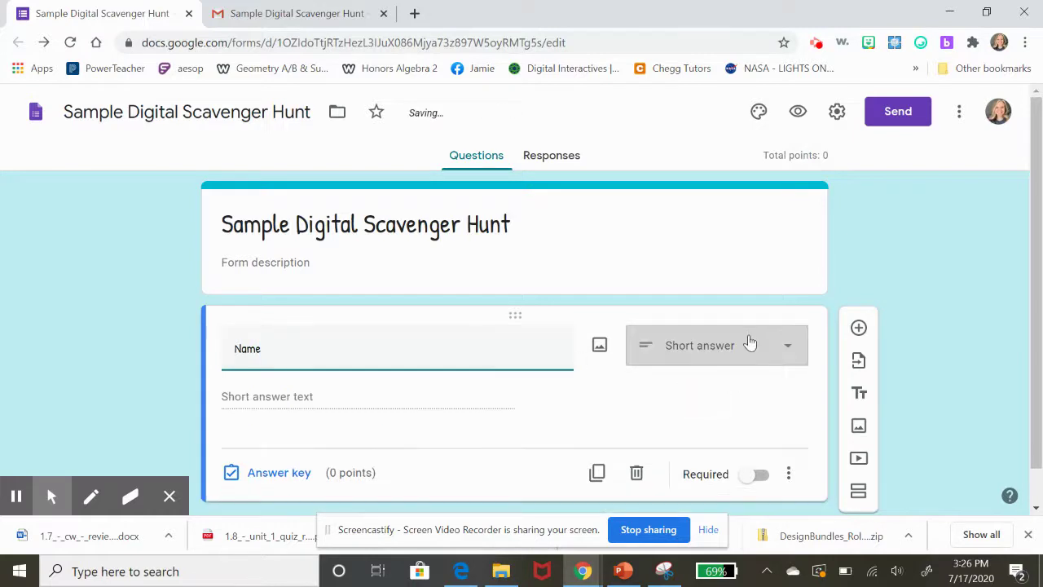
{"action": "left_click", "coordinate": [745, 344]}
{"action": "left_click", "coordinate": [592, 397]}
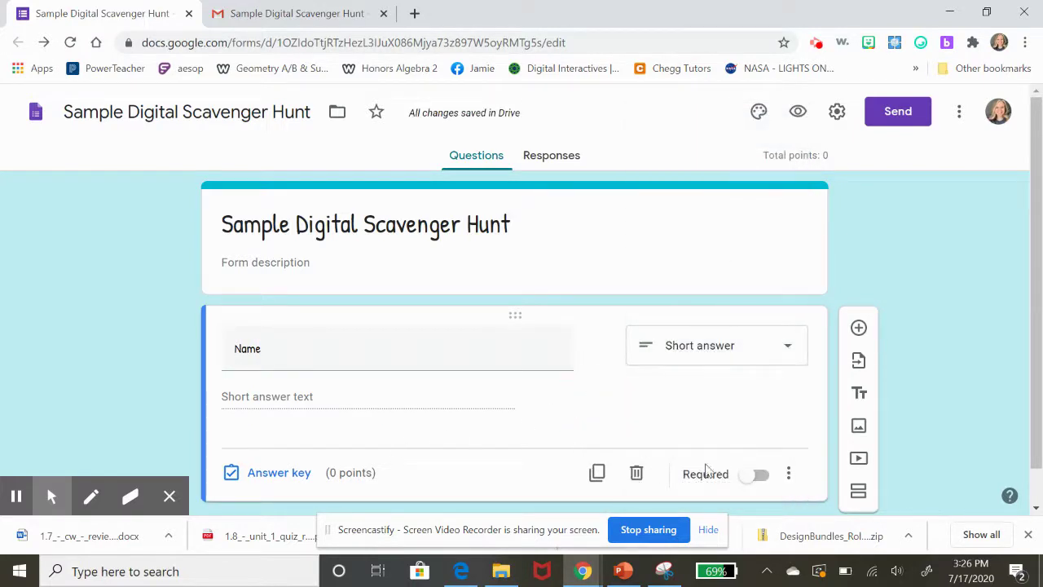
{"action": "left_click", "coordinate": [757, 474]}
Add a new section after the Name question and title it "Section A"
{"action": "scroll", "coordinate": [743, 473], "scroll_direction": "down", "scroll_amount": 1}
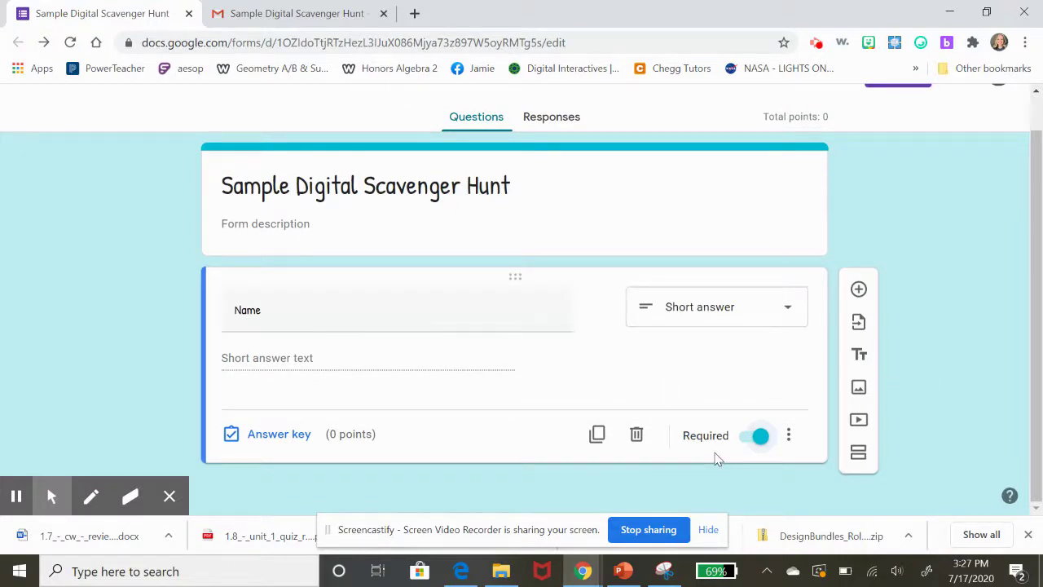
{"action": "left_click", "coordinate": [860, 457]}
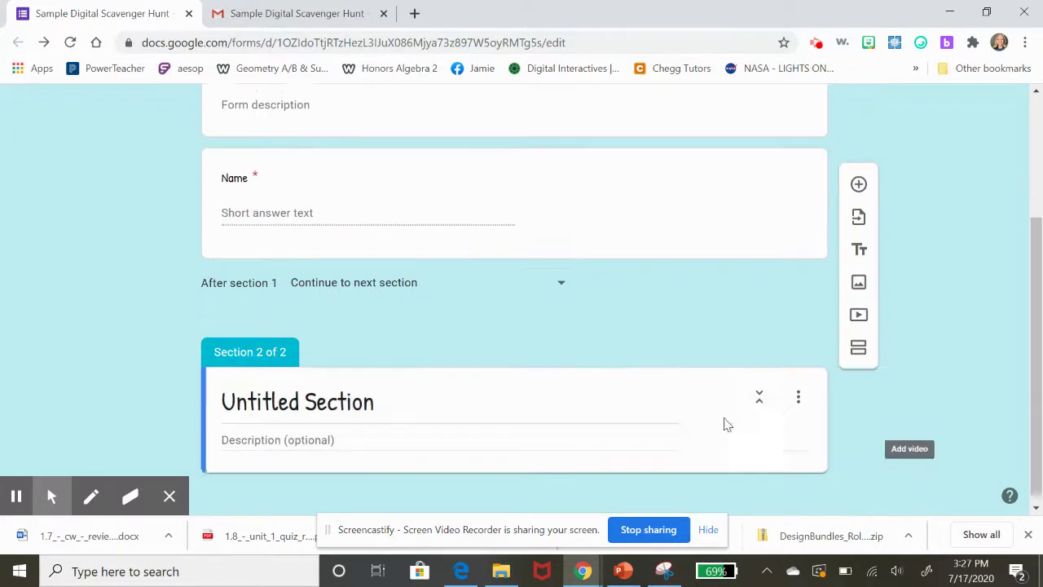
{"action": "left_click", "coordinate": [314, 391]}
{"action": "type", "text": "A"}
{"action": "key", "text": "BackSpace"}
{"action": "type", "text": "Section A"}
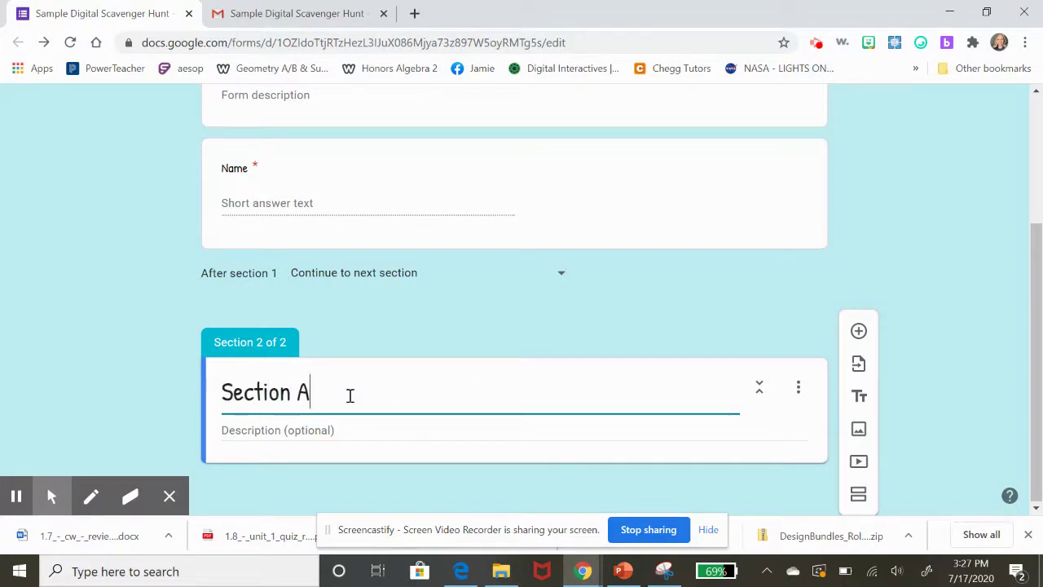
Add two more sections after Section A, titled "Section B" and "Section C"
{"action": "left_click", "coordinate": [864, 499]}
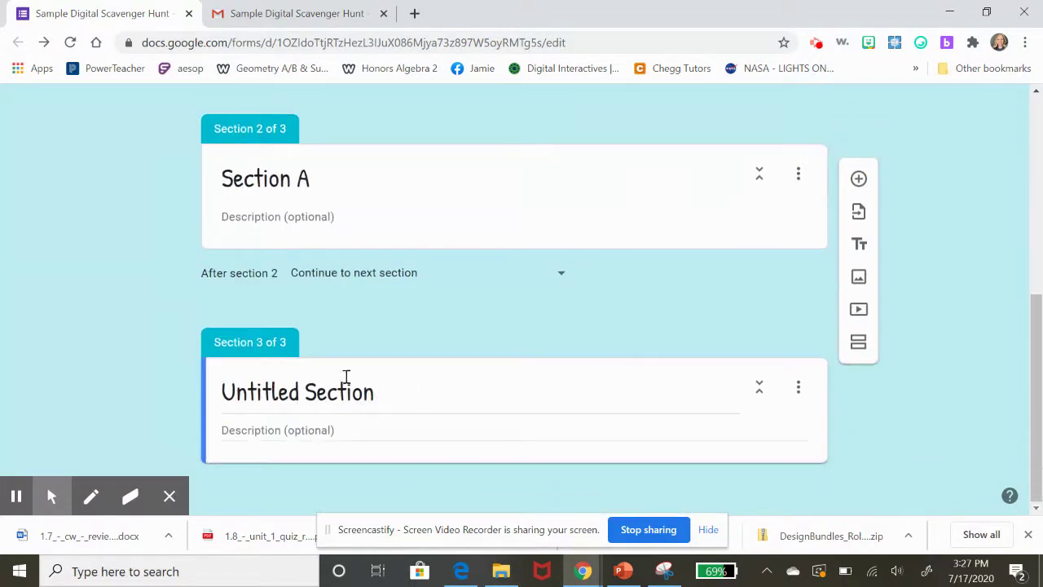
{"action": "left_click", "coordinate": [343, 398]}
{"action": "type", "text": "Section B"}
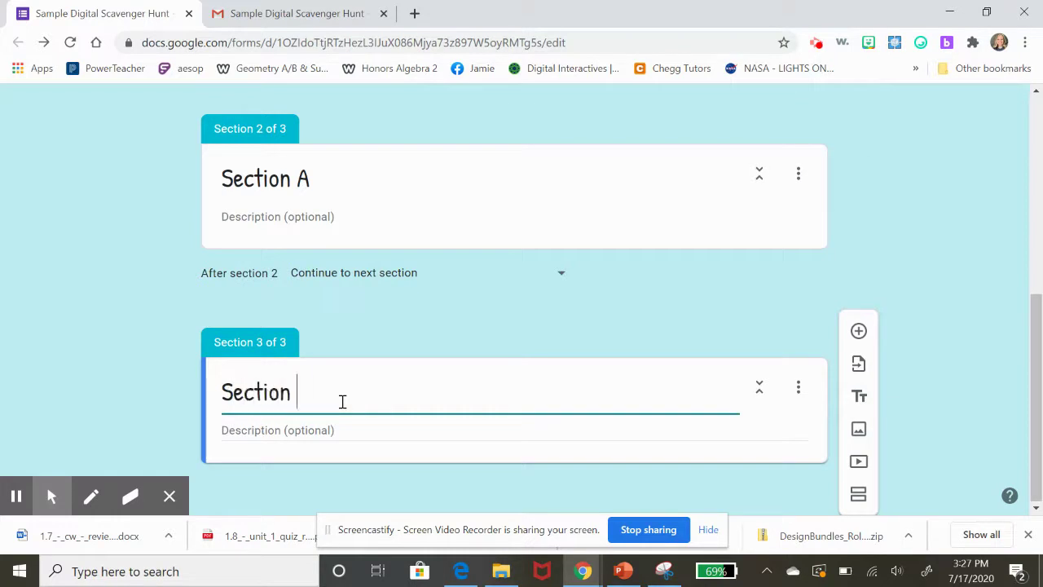
{"action": "left_click", "coordinate": [860, 496]}
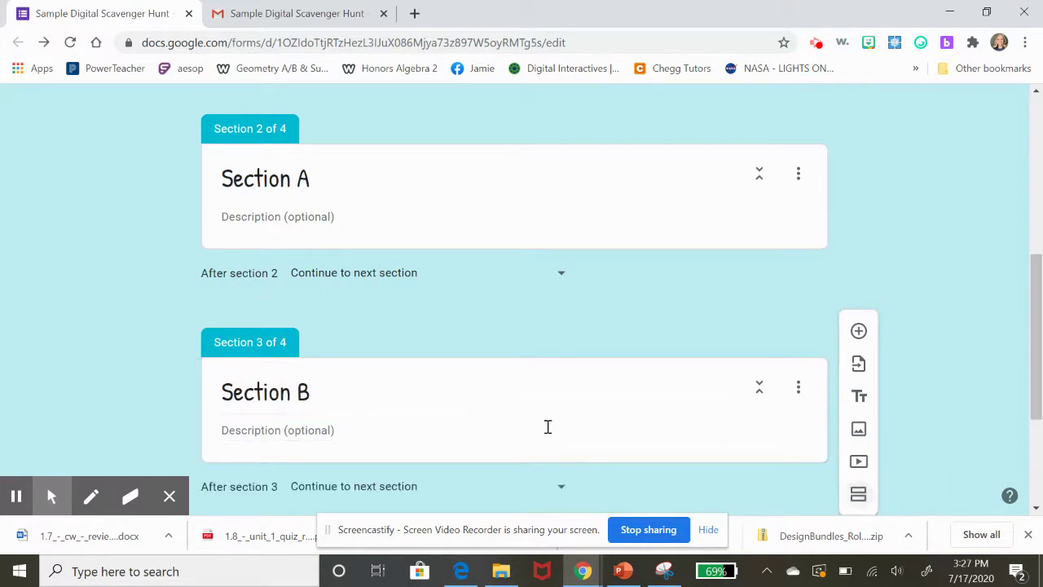
{"action": "left_click", "coordinate": [296, 399]}
{"action": "type", "text": "Section C"}
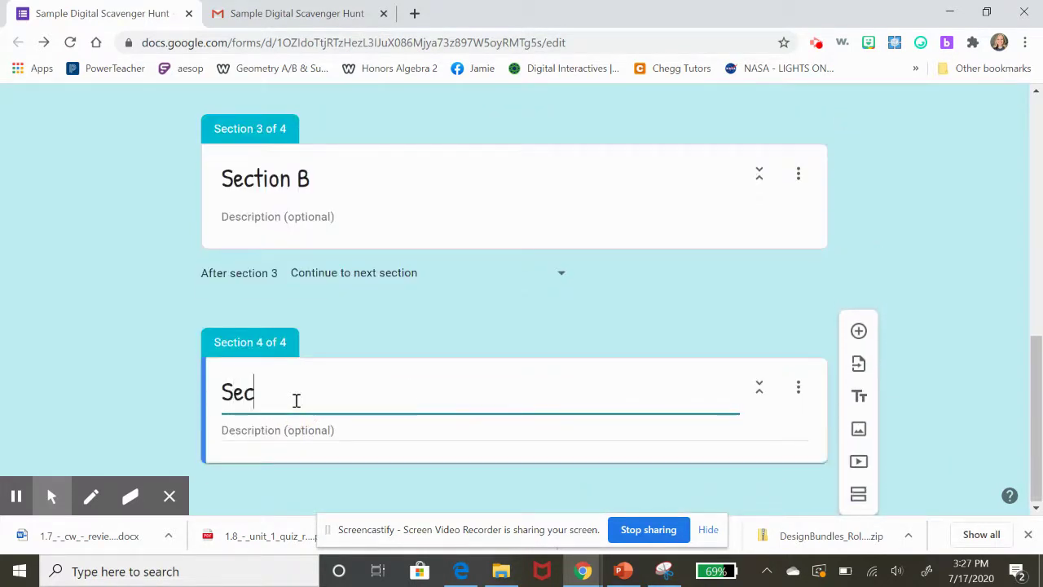
Add a final section after Section C and title it "Turn in work/Check your answer"
{"action": "left_click", "coordinate": [856, 494]}
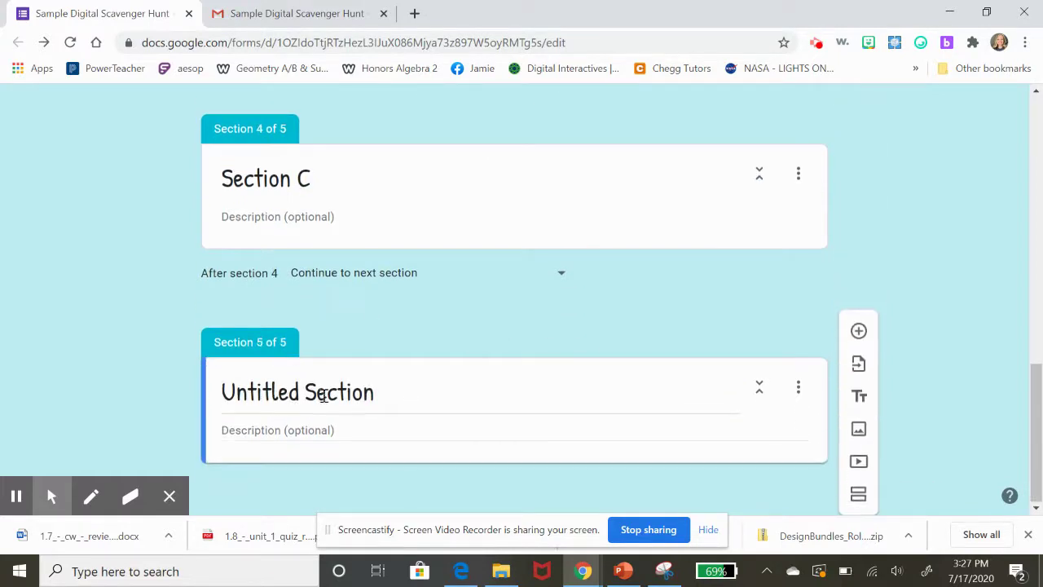
{"action": "left_click", "coordinate": [324, 395]}
{"action": "type", "text": "Tur"}
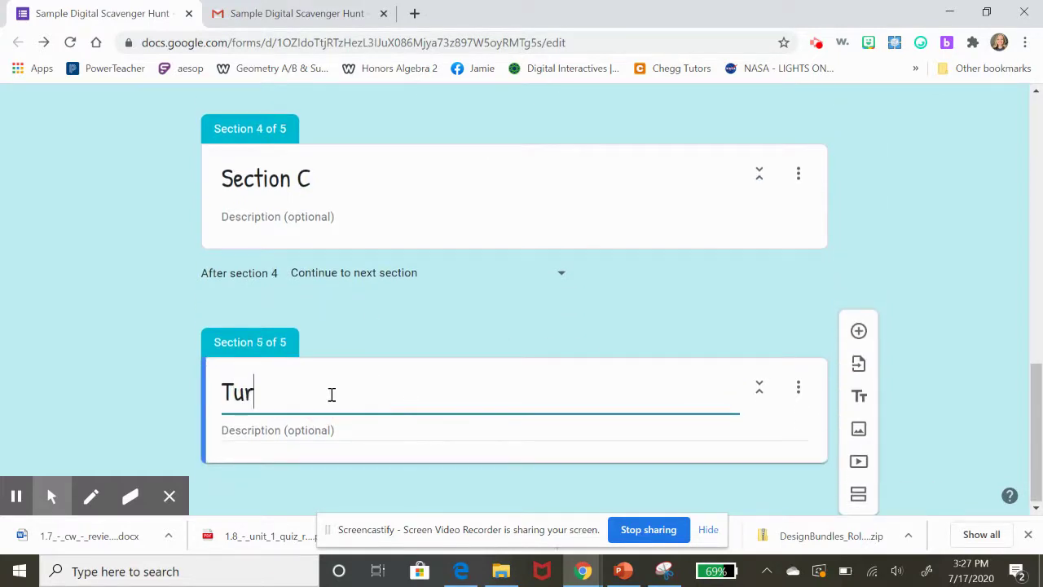
{"action": "type", "text": "n in work/Chec"}
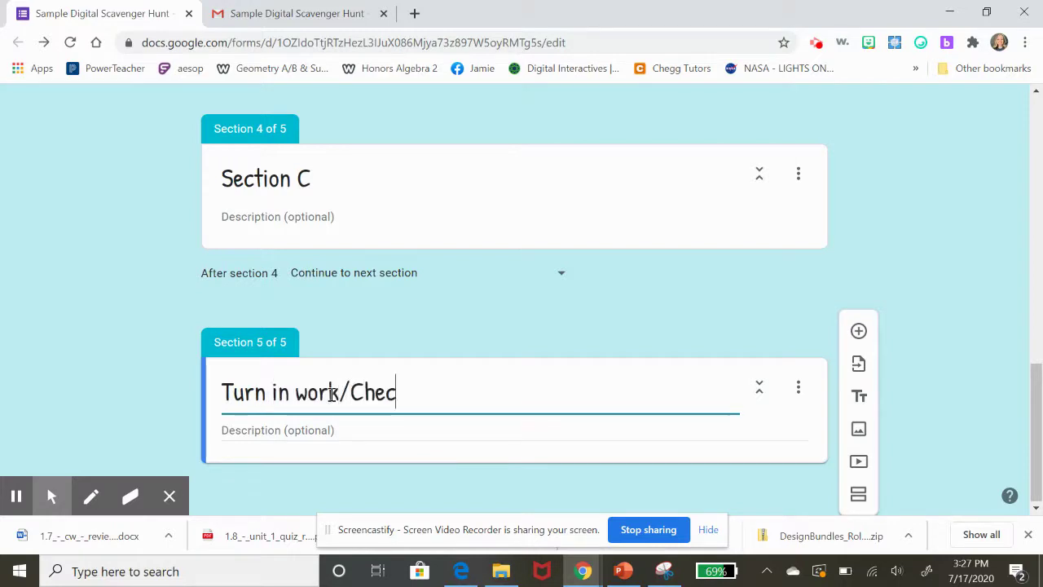
{"action": "type", "text": "k their answ"}
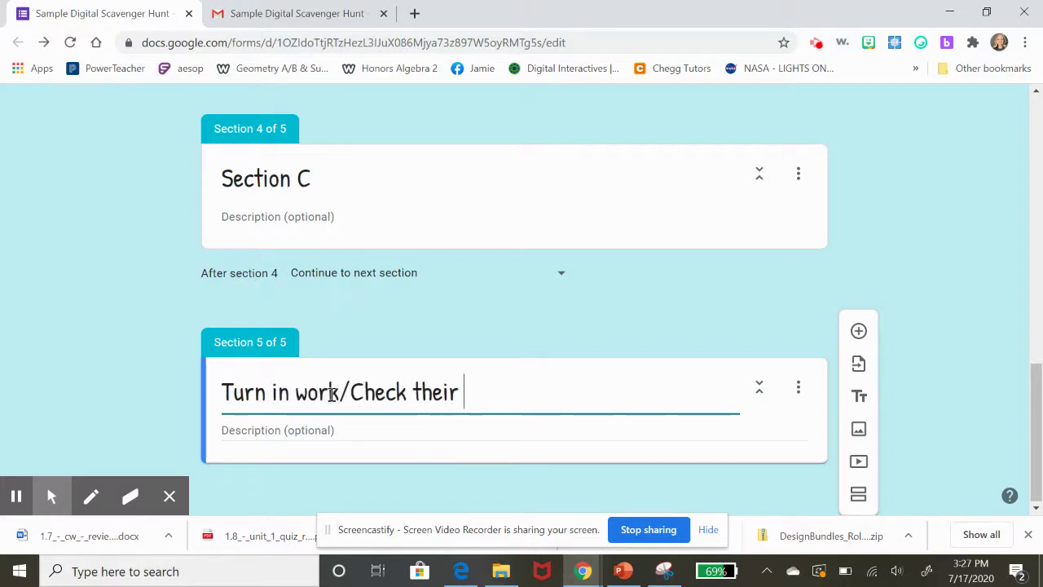
{"action": "key", "text": "BackSpace"}
{"action": "key", "text": "BackSpace"}
{"action": "key", "text": "BackSpace"}
{"action": "key", "text": "BackSpace"}
{"action": "key", "text": "BackSpace"}
{"action": "key", "text": "BackSpace"}
{"action": "key", "text": "BackSpace"}
{"action": "key", "text": "BackSpace"}
{"action": "type", "text": "your answer"}
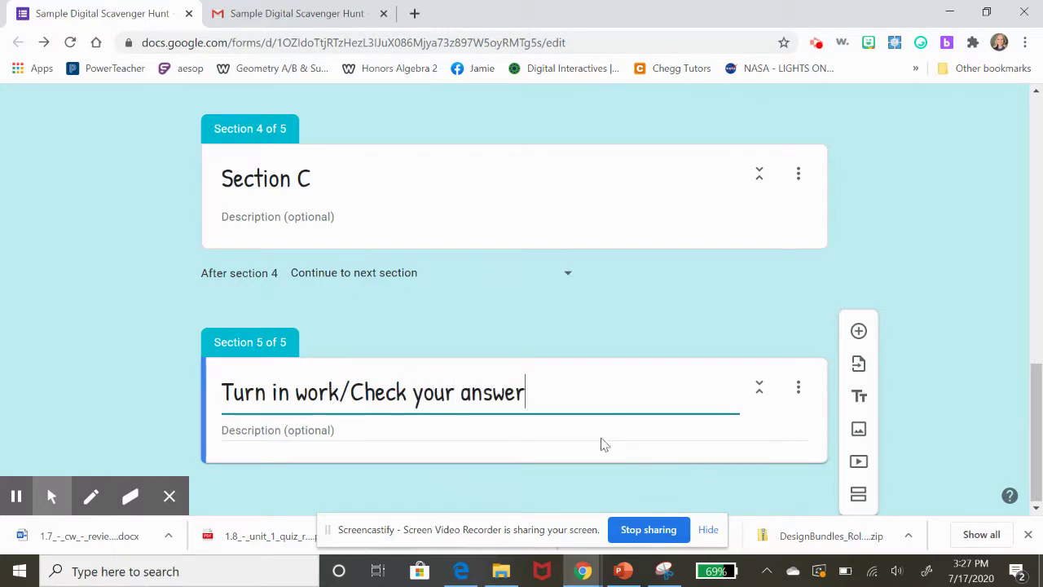
Add a multiple-choice question to Section A and upload image file A from the computer as its question image
{"action": "scroll", "coordinate": [574, 397], "scroll_direction": "up", "scroll_amount": 7}
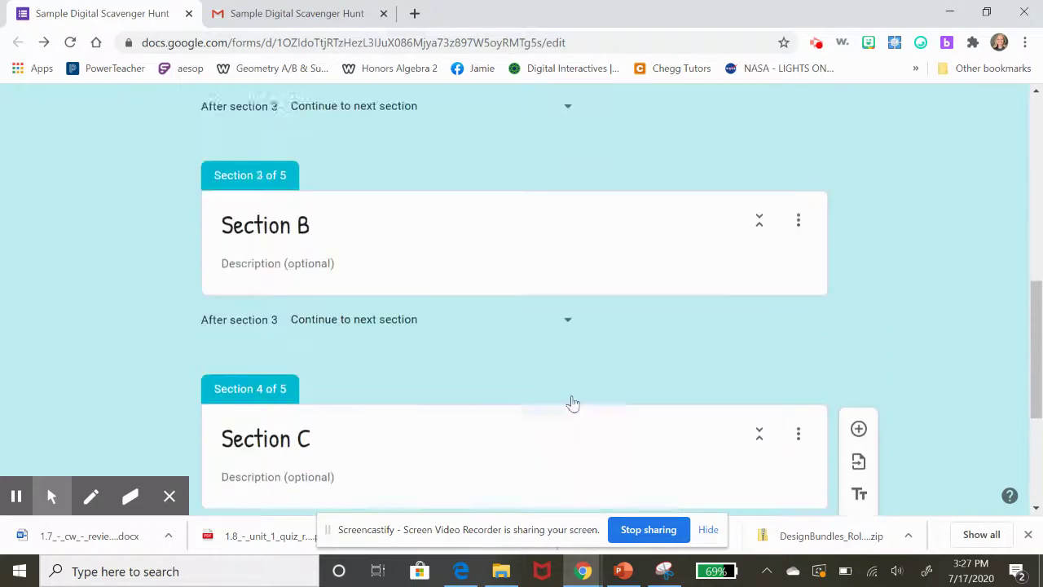
{"action": "scroll", "coordinate": [572, 398], "scroll_direction": "up", "scroll_amount": 2}
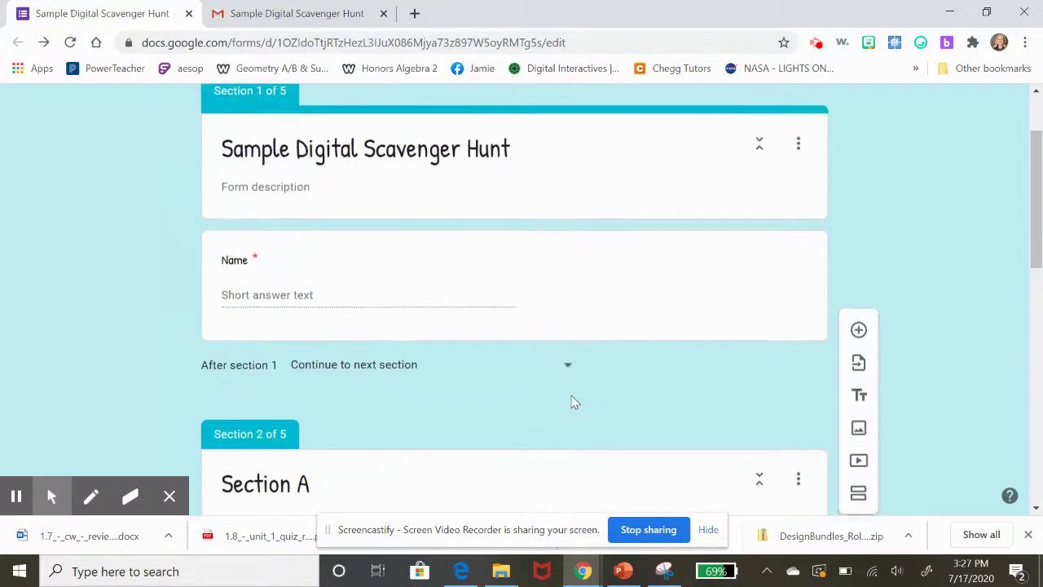
{"action": "scroll", "coordinate": [529, 399], "scroll_direction": "down", "scroll_amount": 2}
{"action": "left_click", "coordinate": [489, 356]}
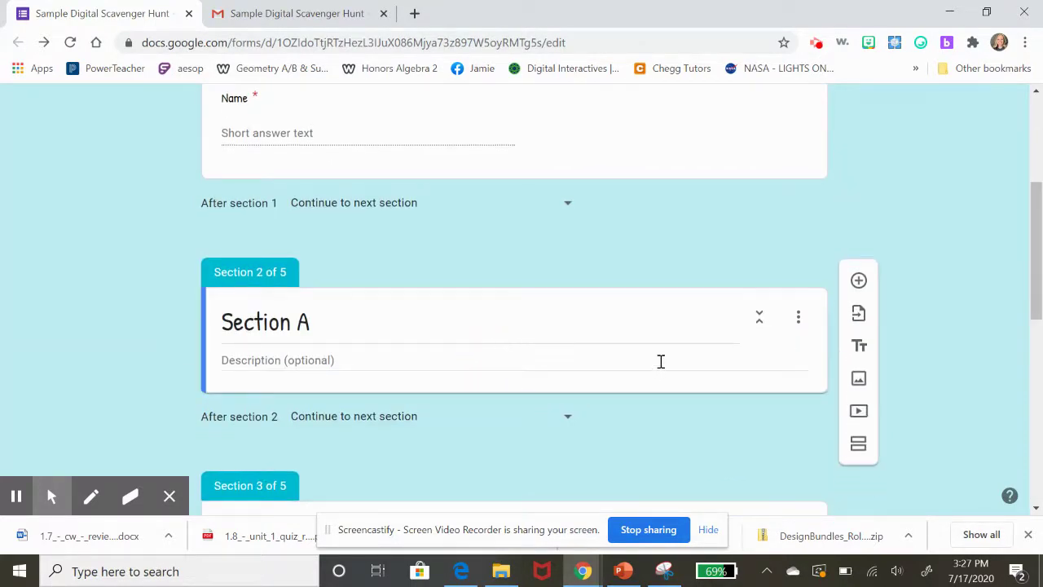
{"action": "scroll", "coordinate": [660, 359], "scroll_direction": "down", "scroll_amount": 2}
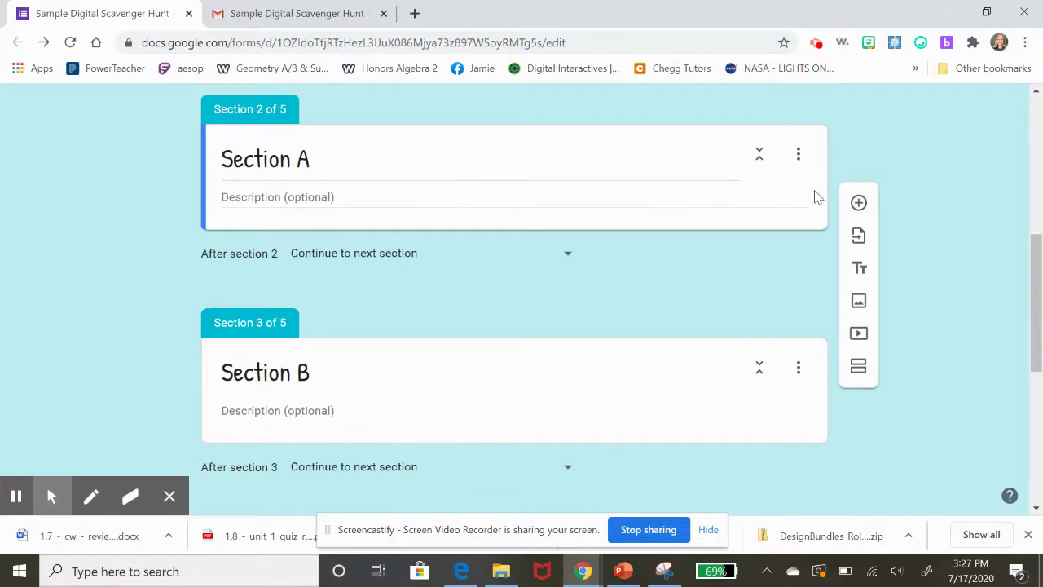
{"action": "left_click", "coordinate": [859, 203]}
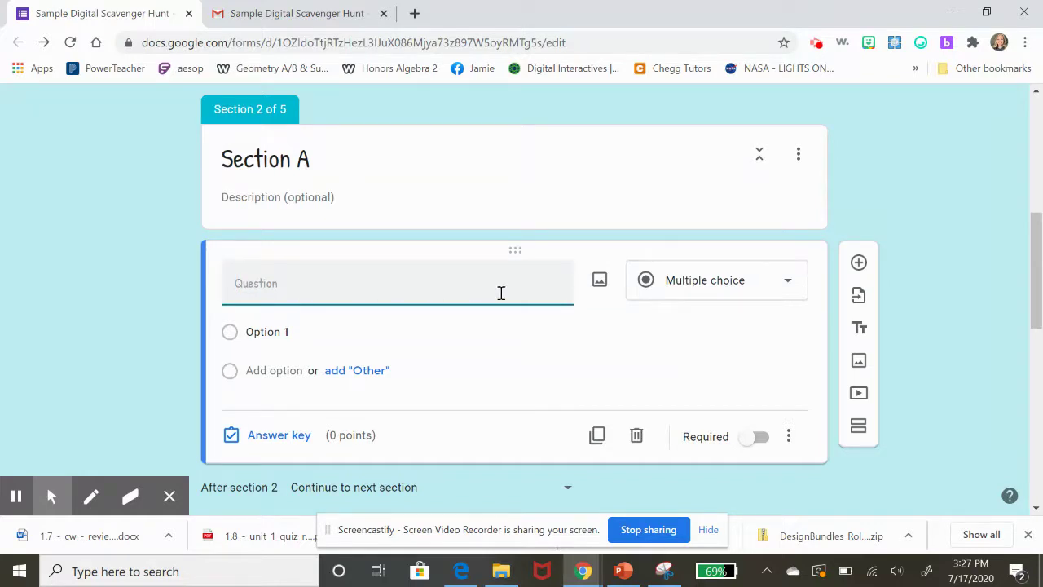
{"action": "left_click", "coordinate": [601, 285]}
{"action": "left_click", "coordinate": [524, 408]}
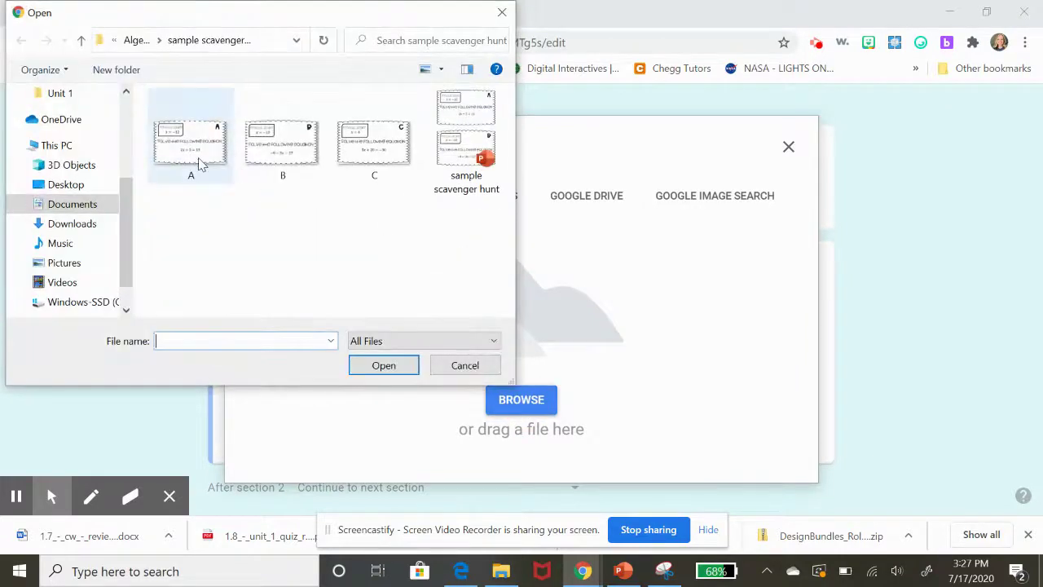
{"action": "double_click", "coordinate": [200, 163]}
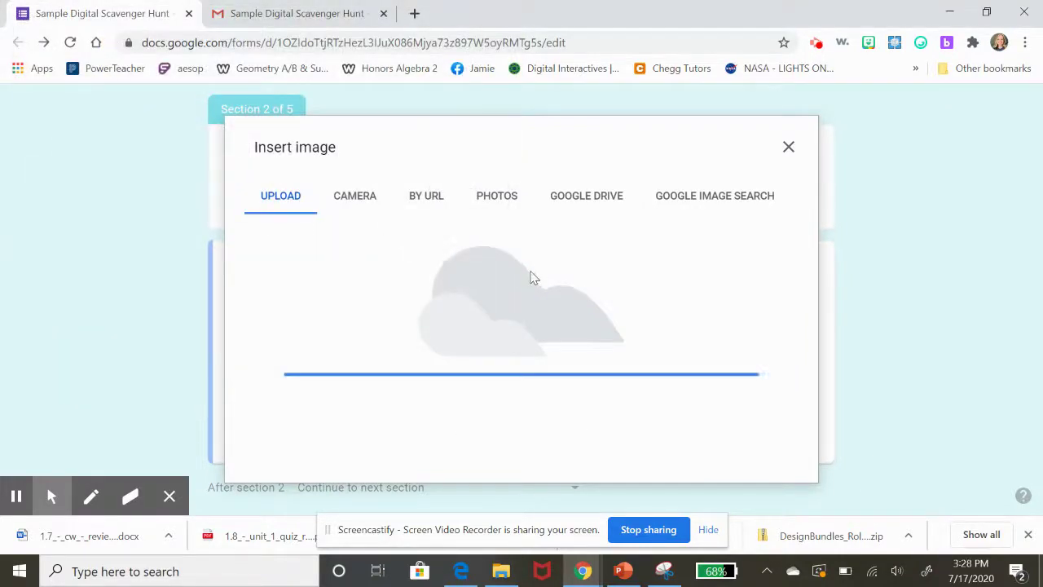
Add image file B to the Section A question's first answer option and label that option "B"
{"action": "scroll", "coordinate": [530, 277], "scroll_direction": "down", "scroll_amount": 3}
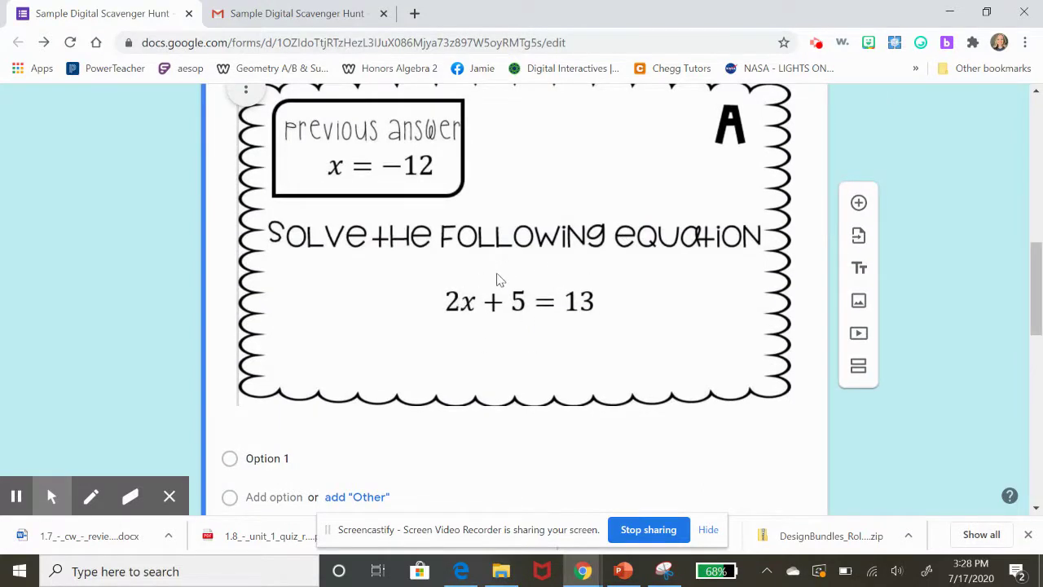
{"action": "scroll", "coordinate": [498, 277], "scroll_direction": "down", "scroll_amount": 2}
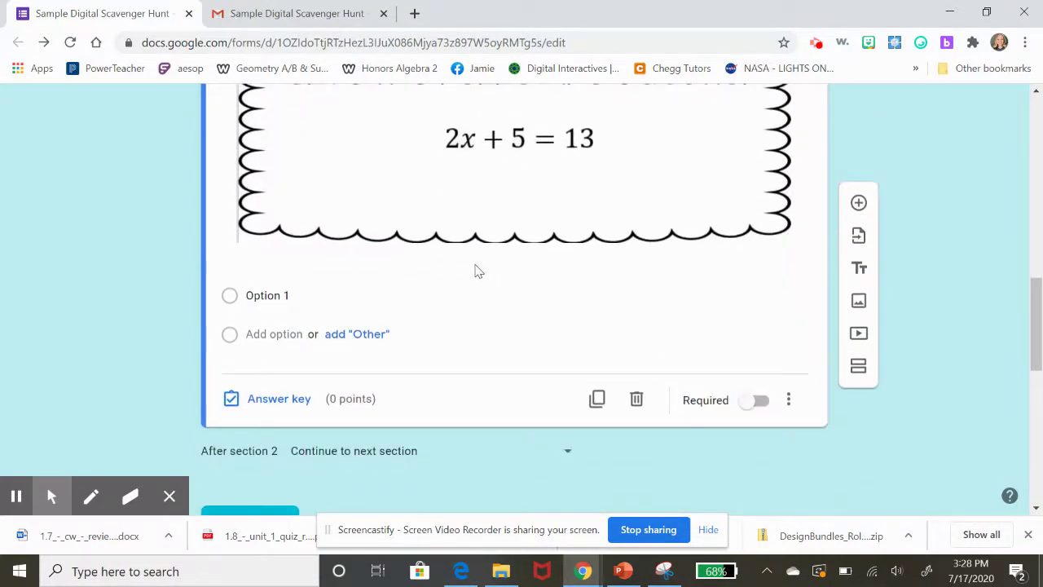
{"action": "left_click", "coordinate": [305, 303]}
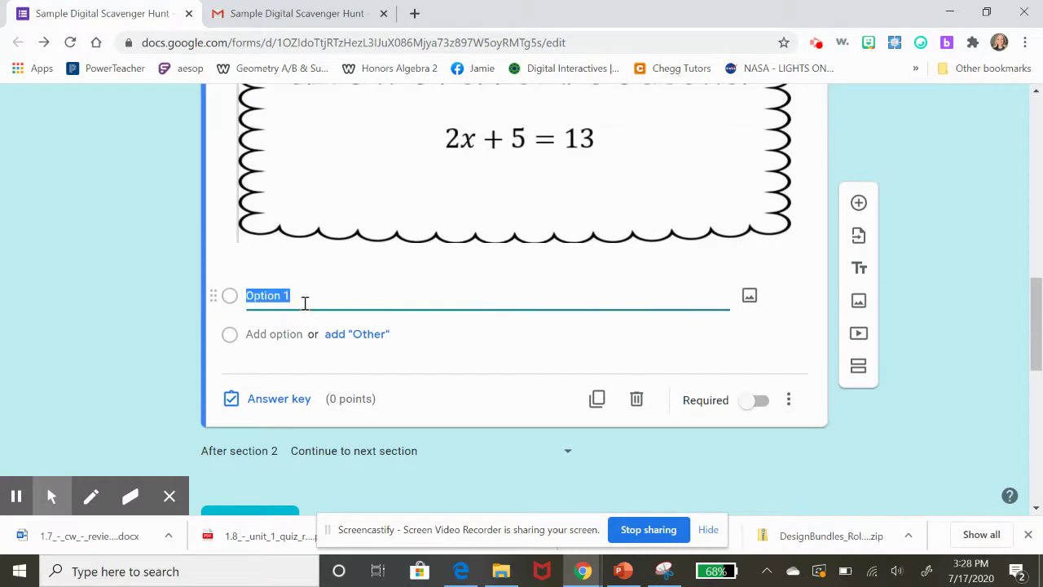
{"action": "key", "text": "BackSpace"}
{"action": "left_click", "coordinate": [749, 298]}
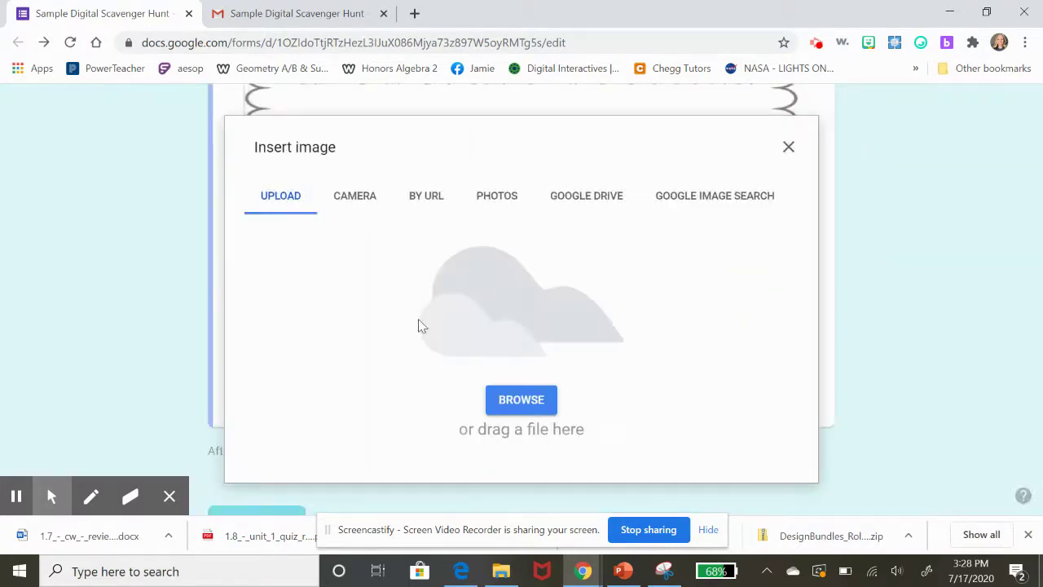
{"action": "left_click", "coordinate": [513, 399]}
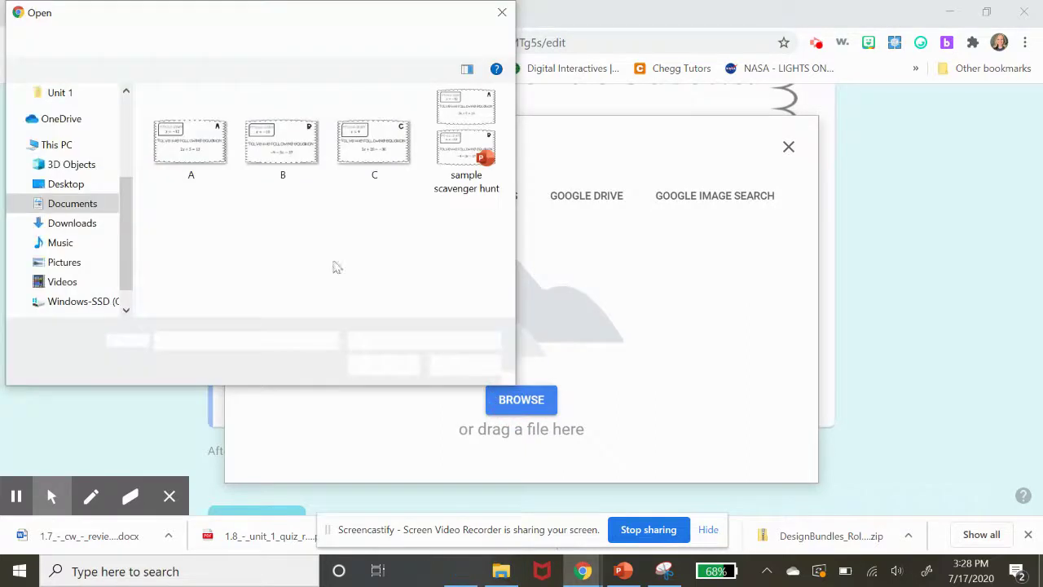
{"action": "double_click", "coordinate": [280, 163]}
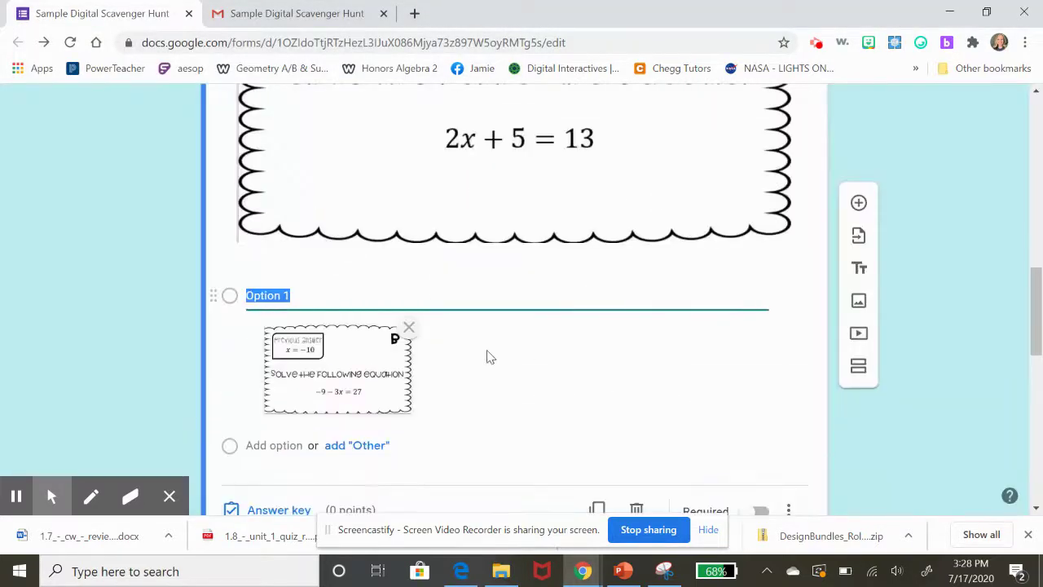
{"action": "type", "text": "B"}
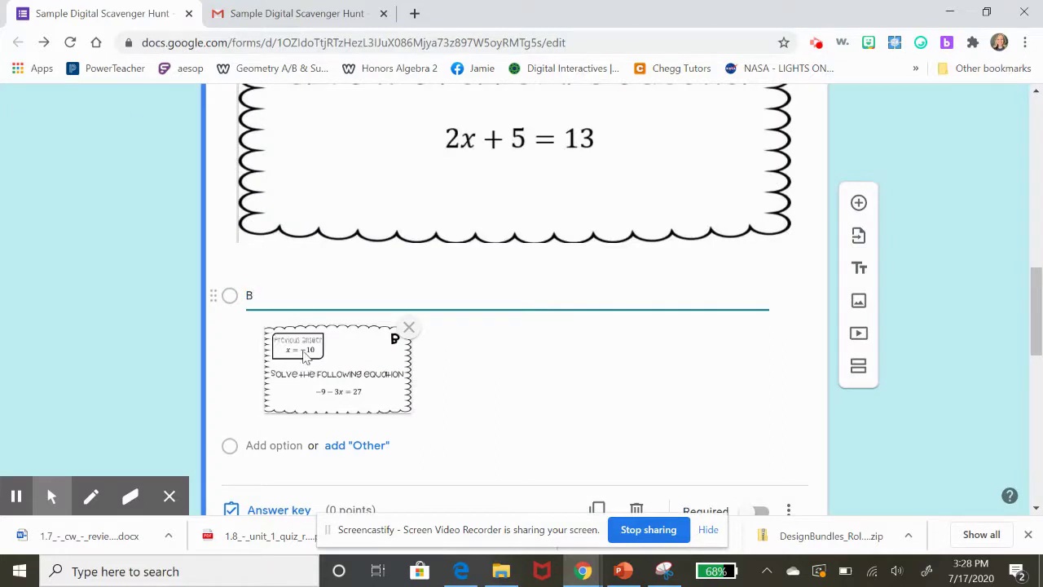
Add a second answer option labelled "C" to the Section A question and upload image file C to it
{"action": "left_click", "coordinate": [273, 447]}
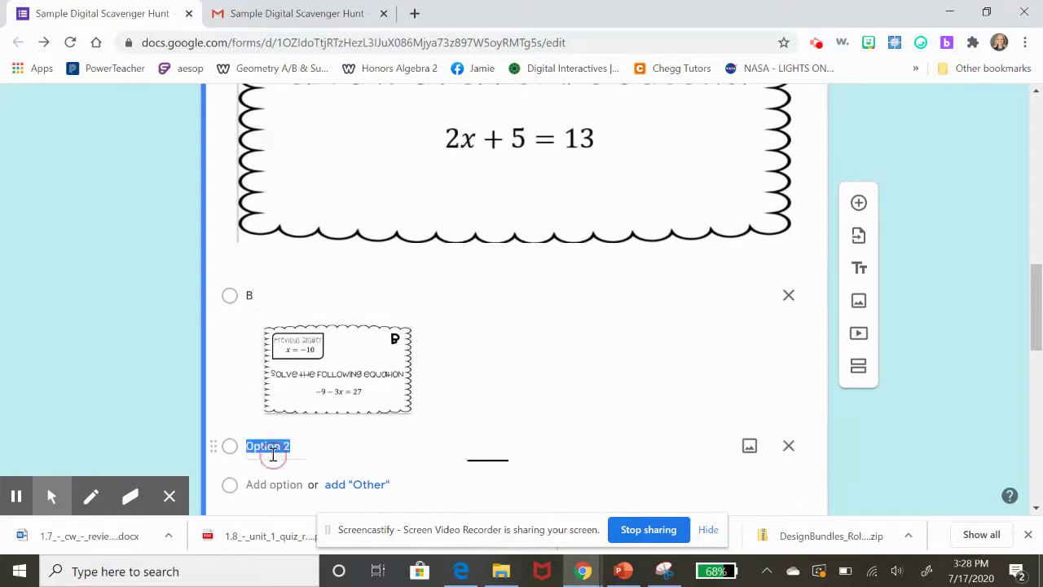
{"action": "type", "text": "C"}
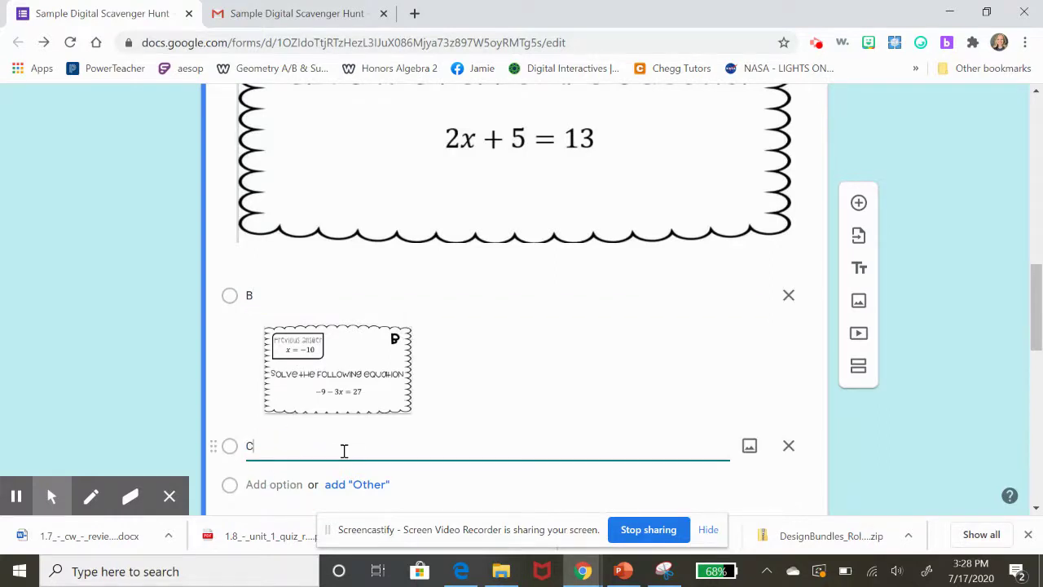
{"action": "left_click", "coordinate": [749, 447]}
{"action": "left_click", "coordinate": [540, 414]}
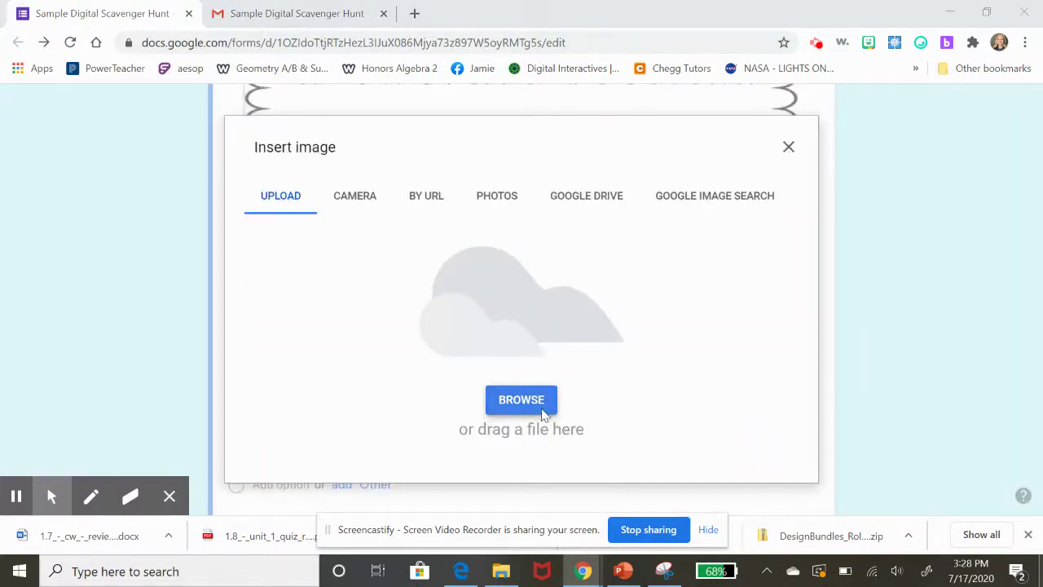
{"action": "left_click", "coordinate": [371, 157]}
{"action": "double_click", "coordinate": [371, 157]}
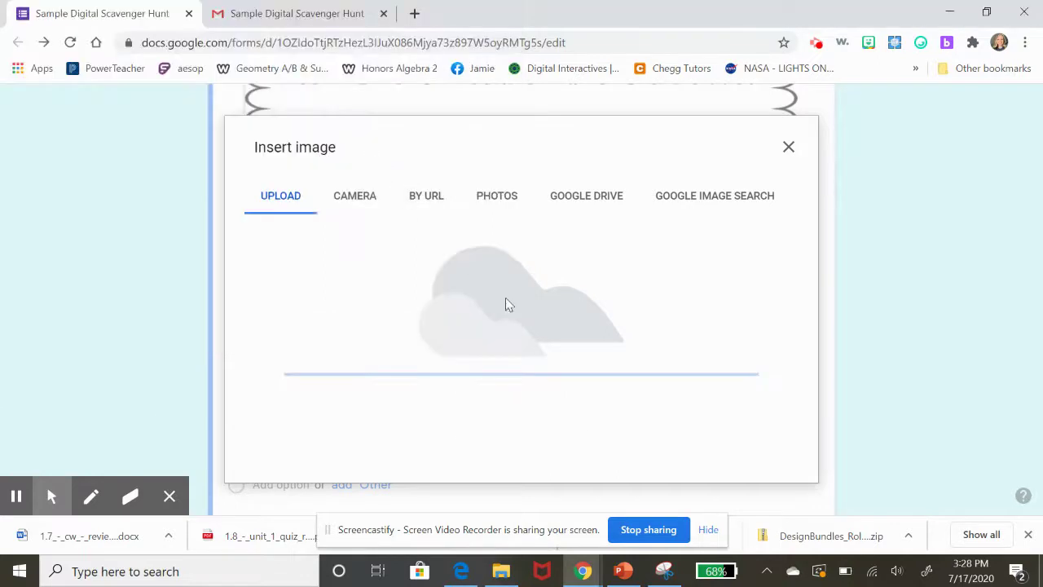
Mark option C as the correct answer in the Section A question's answer key
{"action": "scroll", "coordinate": [507, 300], "scroll_direction": "down", "scroll_amount": 3}
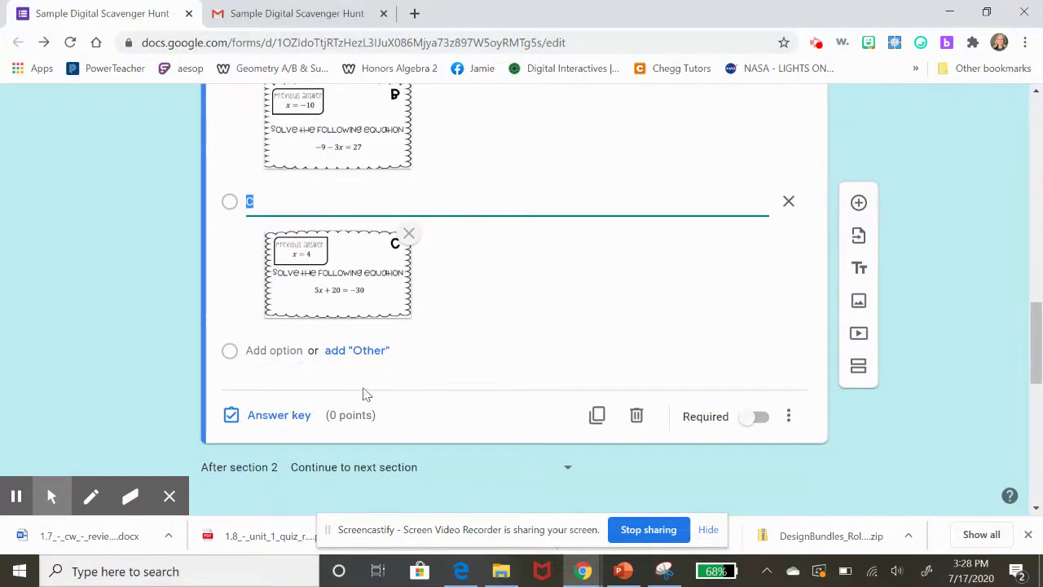
{"action": "left_click", "coordinate": [294, 421]}
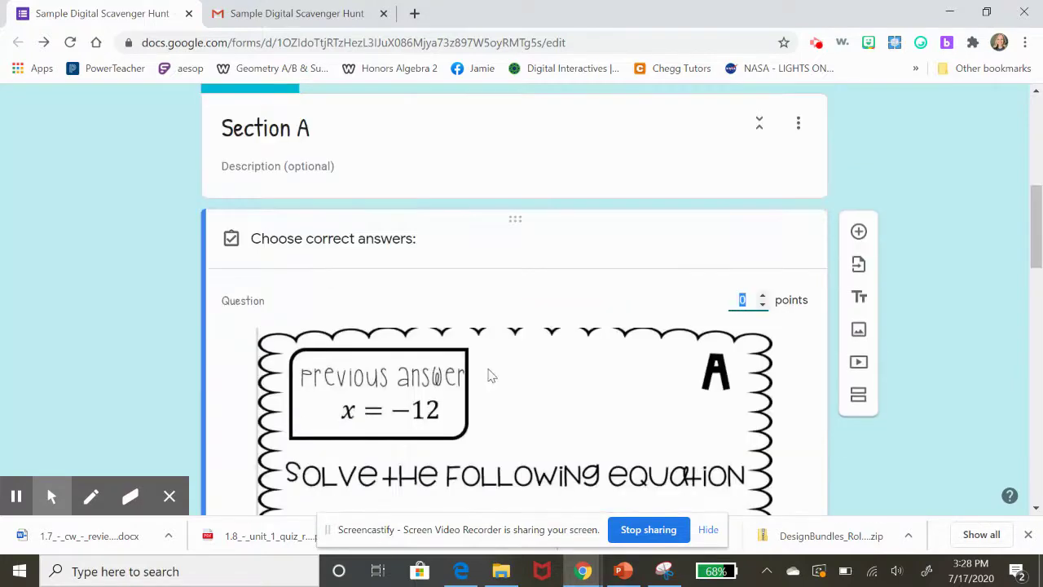
{"action": "scroll", "coordinate": [489, 373], "scroll_direction": "down", "scroll_amount": 3}
{"action": "scroll", "coordinate": [489, 373], "scroll_direction": "down", "scroll_amount": 3}
{"action": "left_click", "coordinate": [237, 382]}
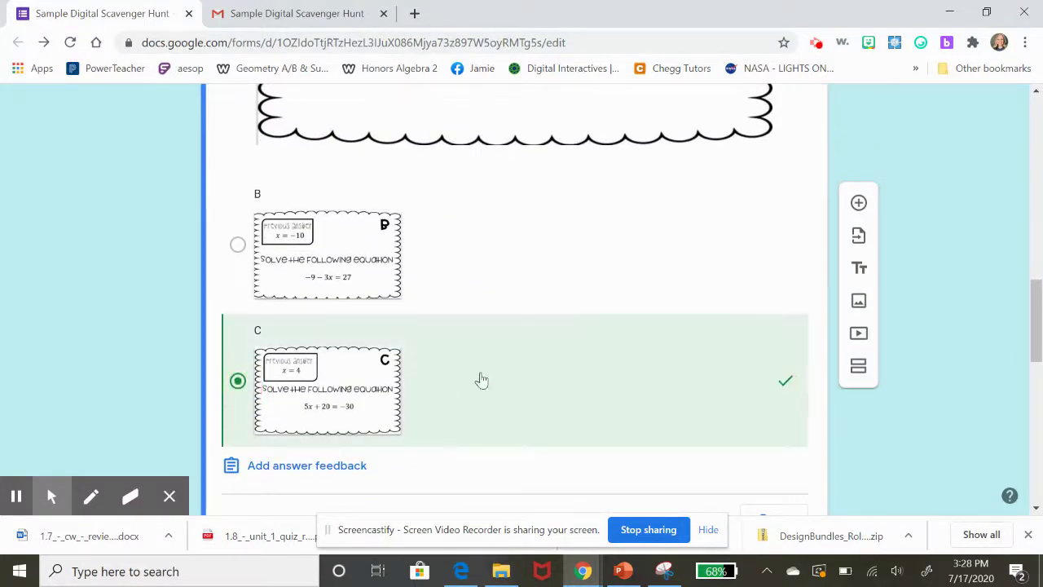
{"action": "scroll", "coordinate": [489, 375], "scroll_direction": "down", "scroll_amount": 3}
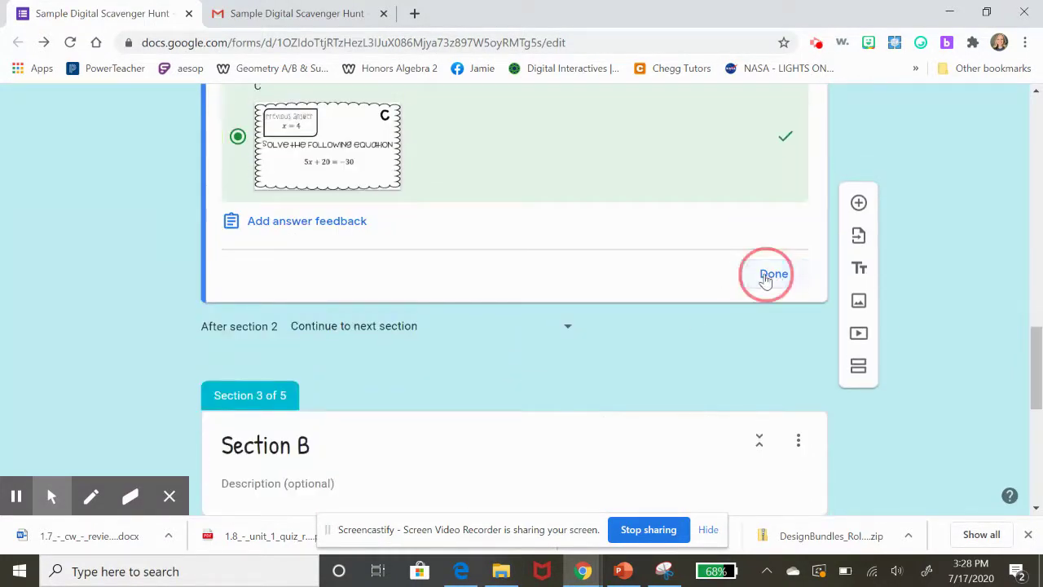
{"action": "left_click", "coordinate": [774, 274]}
Enable going to a section based on the answer for the Section A question
{"action": "scroll", "coordinate": [643, 296], "scroll_direction": "down", "scroll_amount": 5}
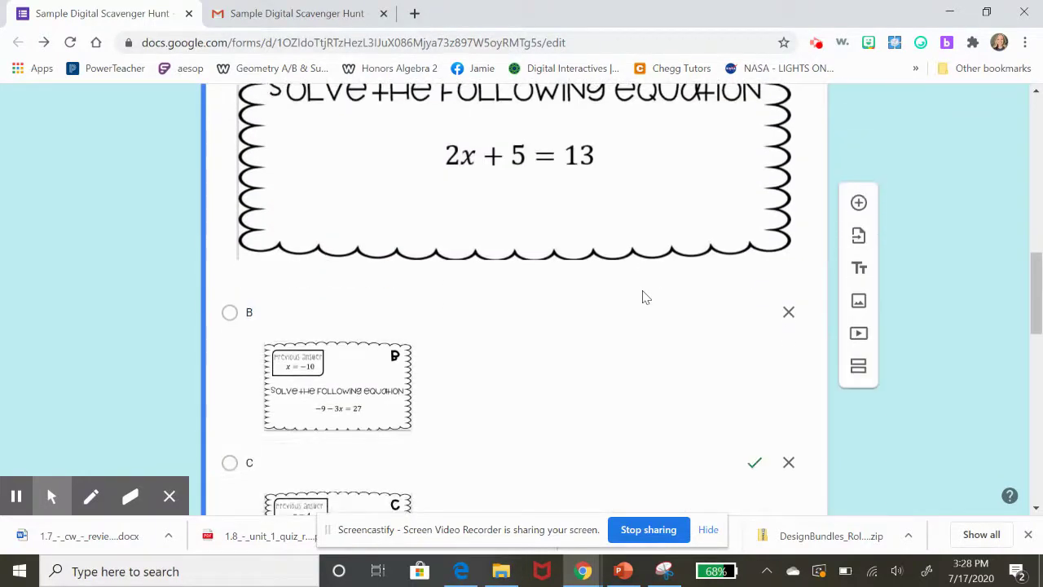
{"action": "scroll", "coordinate": [643, 297], "scroll_direction": "down", "scroll_amount": 3}
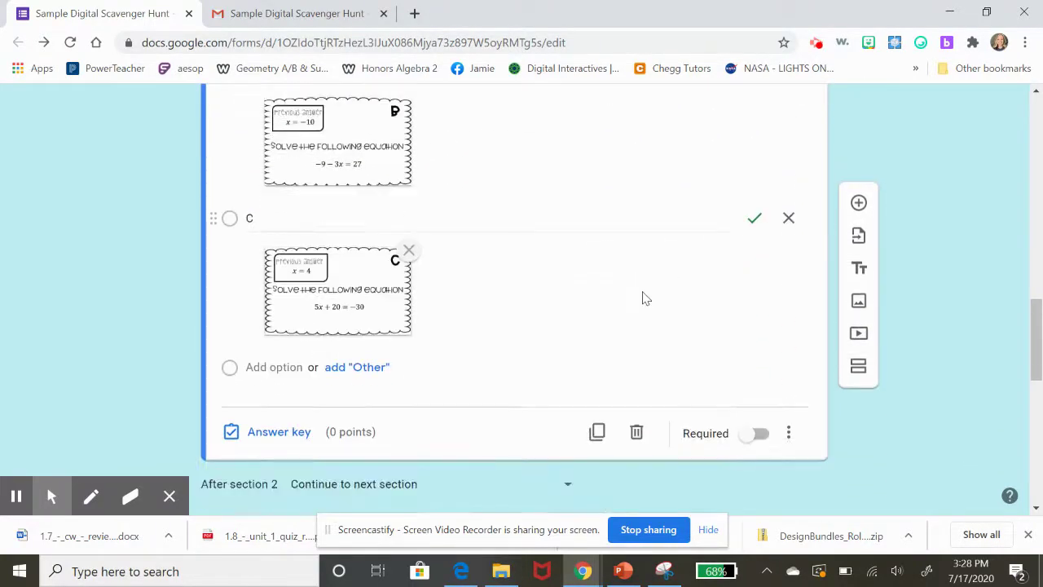
{"action": "scroll", "coordinate": [645, 295], "scroll_direction": "up", "scroll_amount": 5}
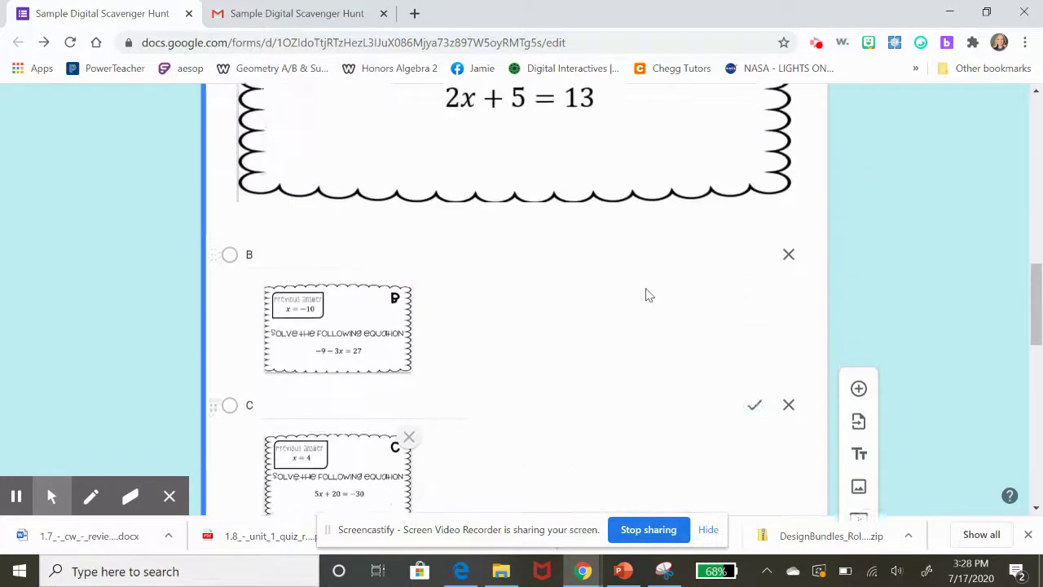
{"action": "scroll", "coordinate": [607, 318], "scroll_direction": "down", "scroll_amount": 4}
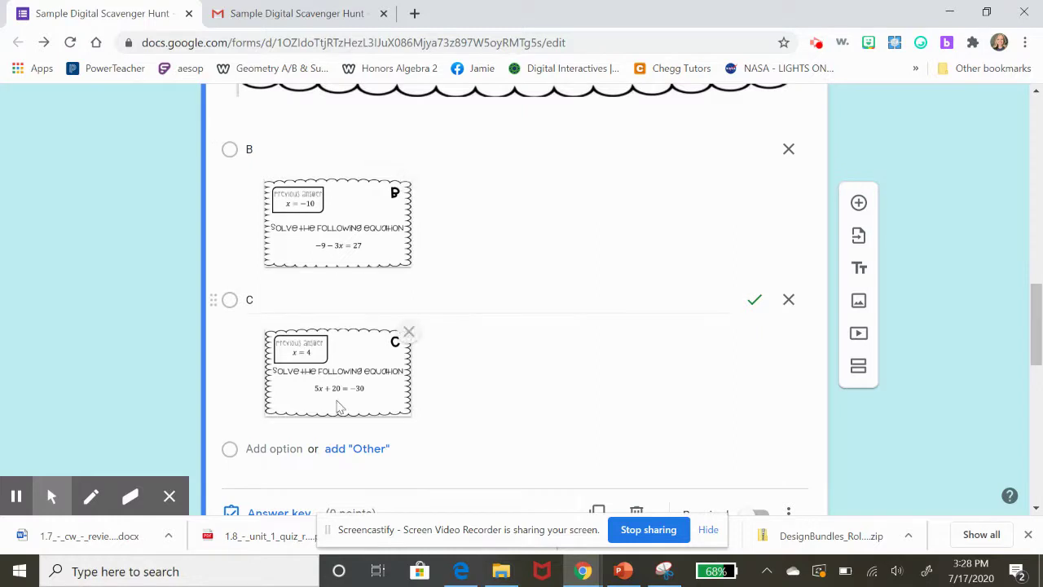
{"action": "scroll", "coordinate": [338, 407], "scroll_direction": "down", "scroll_amount": 2}
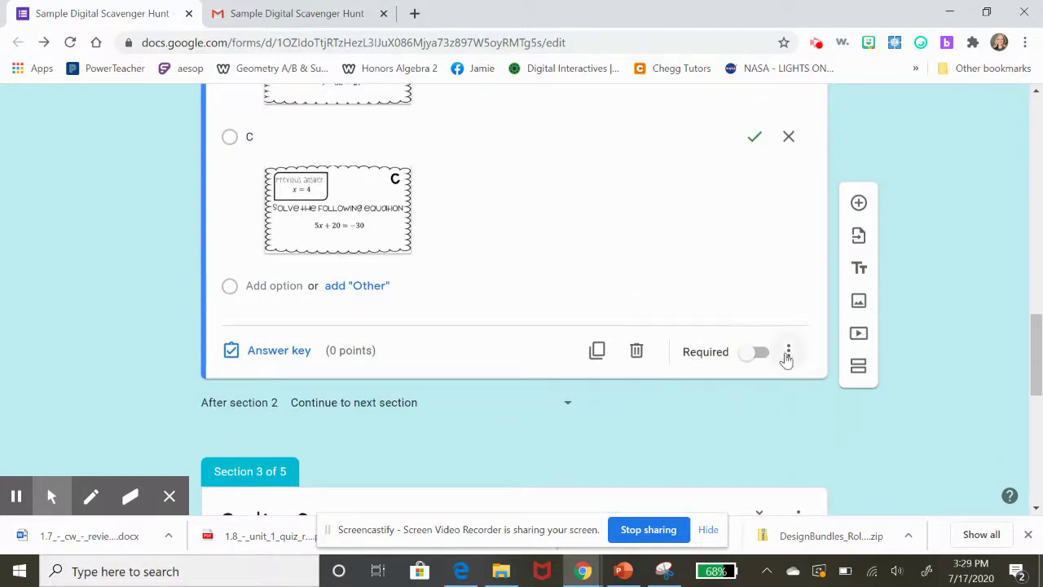
{"action": "left_click", "coordinate": [789, 355]}
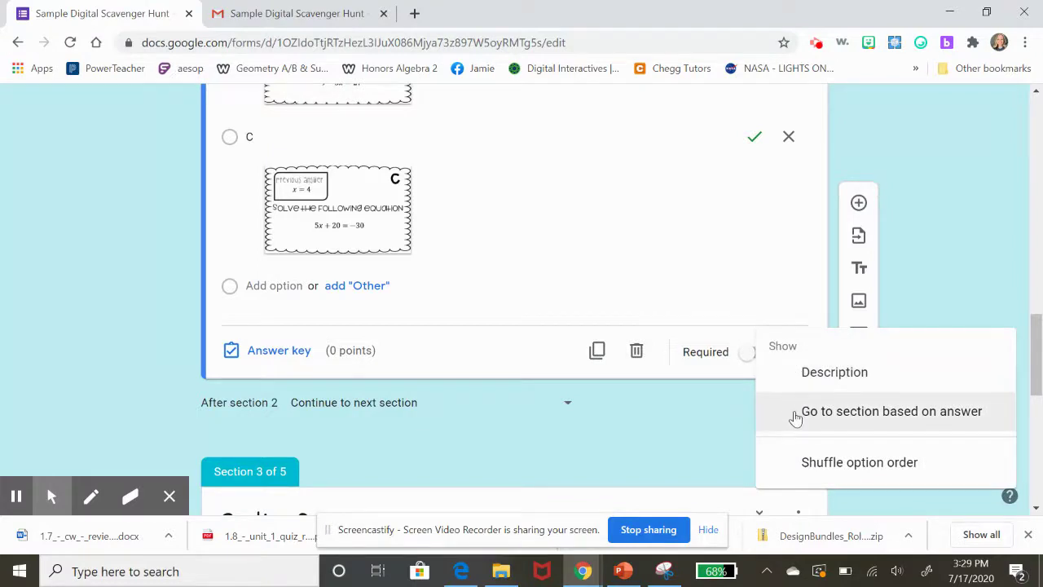
{"action": "left_click", "coordinate": [796, 415]}
Route the Section A question's option B to section 3 (Section B) and option C to section 4 (Section C)
{"action": "scroll", "coordinate": [633, 296], "scroll_direction": "up", "scroll_amount": 3}
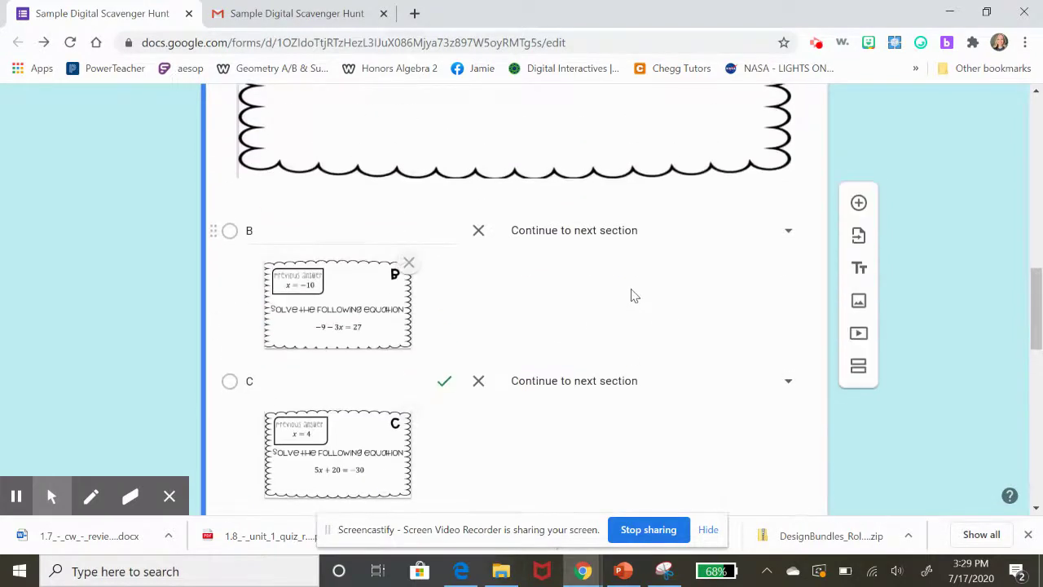
{"action": "left_click", "coordinate": [789, 236]}
{"action": "left_click", "coordinate": [670, 352]}
{"action": "scroll", "coordinate": [701, 334], "scroll_direction": "down", "scroll_amount": 1}
{"action": "left_click", "coordinate": [786, 310]}
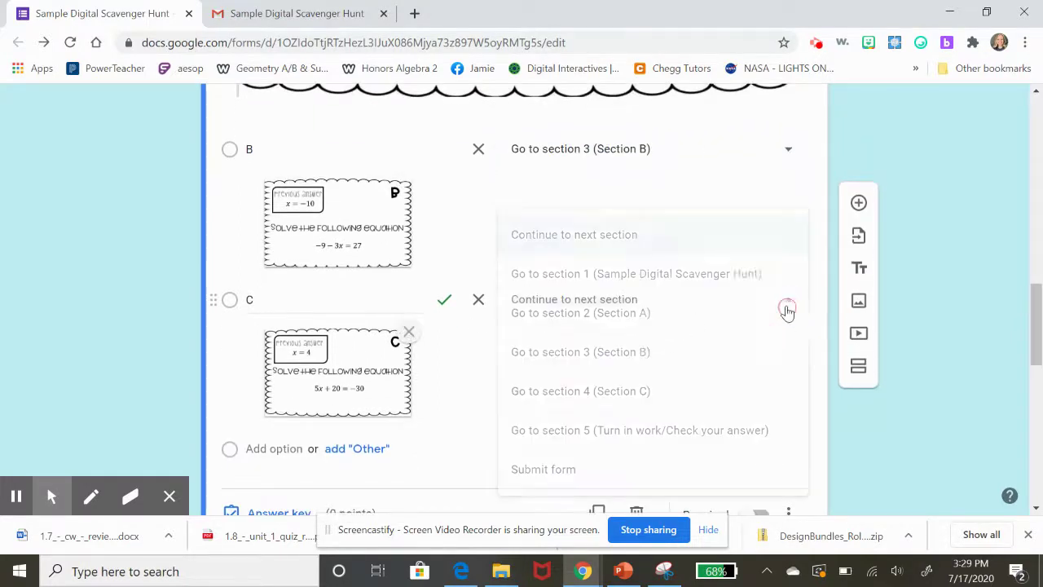
{"action": "left_click", "coordinate": [691, 390]}
Duplicate the completed Section A question
{"action": "scroll", "coordinate": [691, 382], "scroll_direction": "down", "scroll_amount": 1}
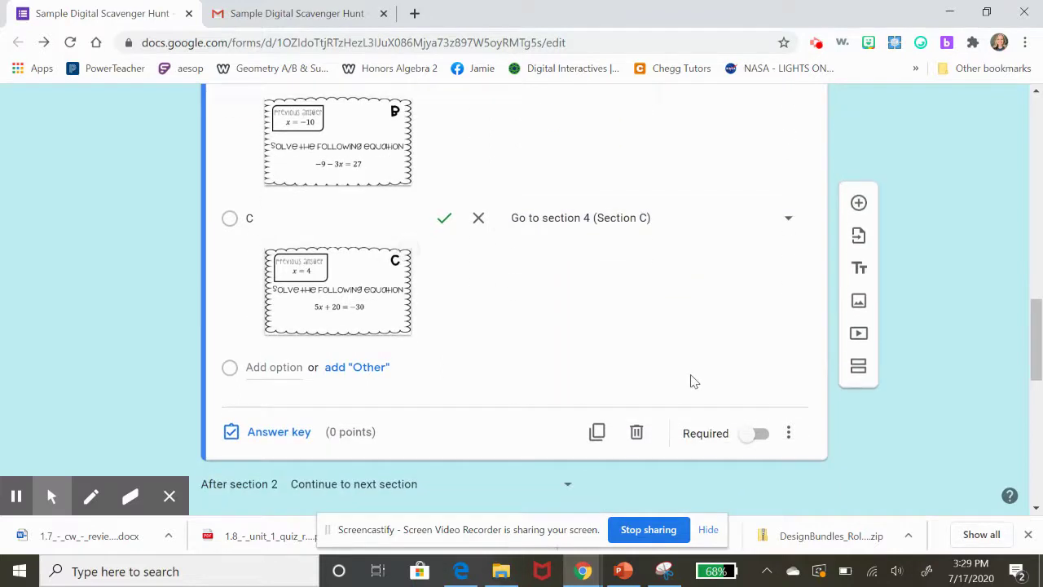
{"action": "scroll", "coordinate": [690, 381], "scroll_direction": "down", "scroll_amount": 1}
{"action": "scroll", "coordinate": [689, 373], "scroll_direction": "up", "scroll_amount": 3}
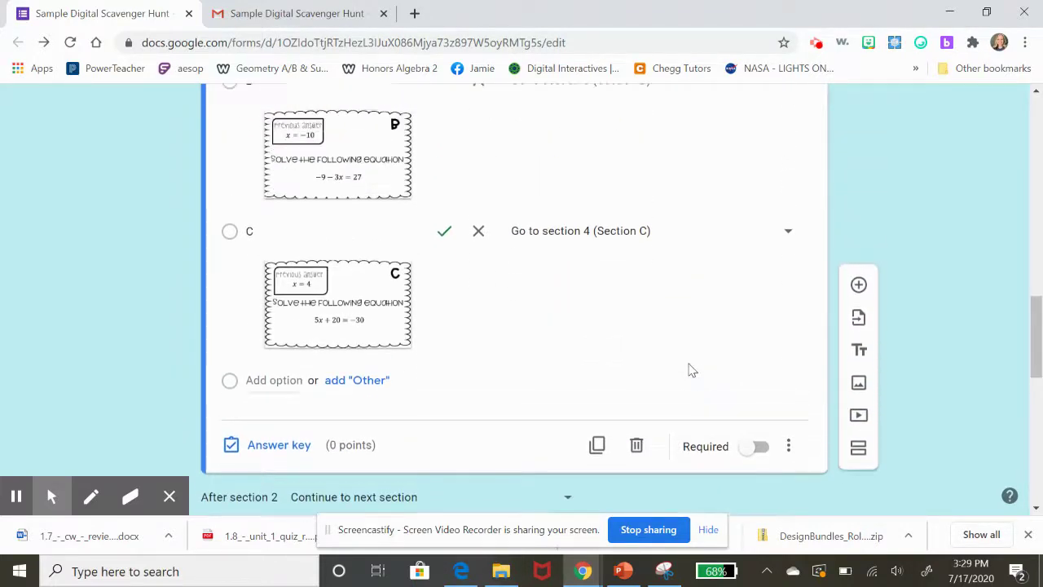
{"action": "scroll", "coordinate": [690, 368], "scroll_direction": "up", "scroll_amount": 3}
{"action": "scroll", "coordinate": [690, 360], "scroll_direction": "down", "scroll_amount": 6}
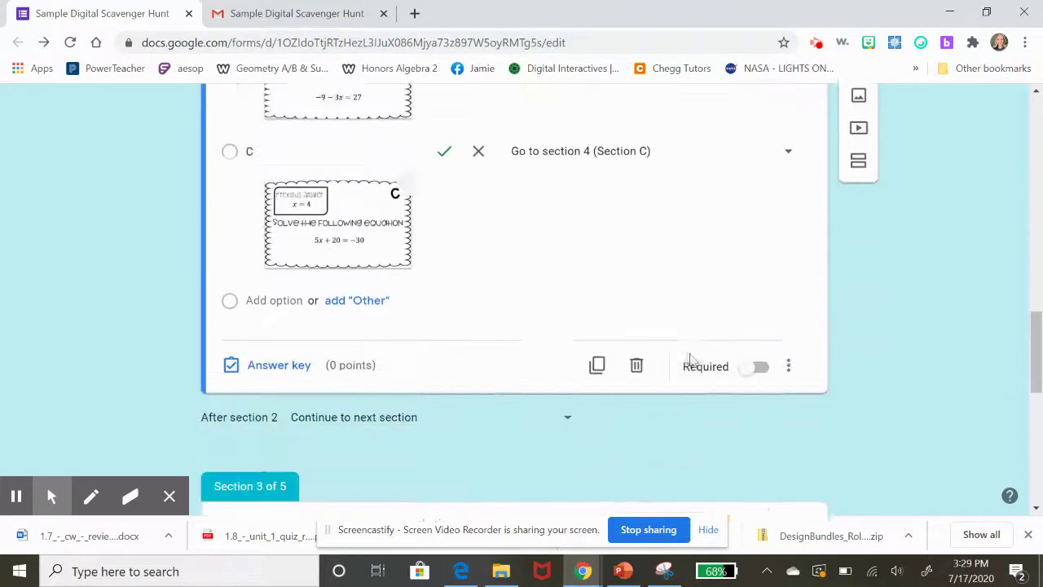
{"action": "left_click", "coordinate": [599, 359]}
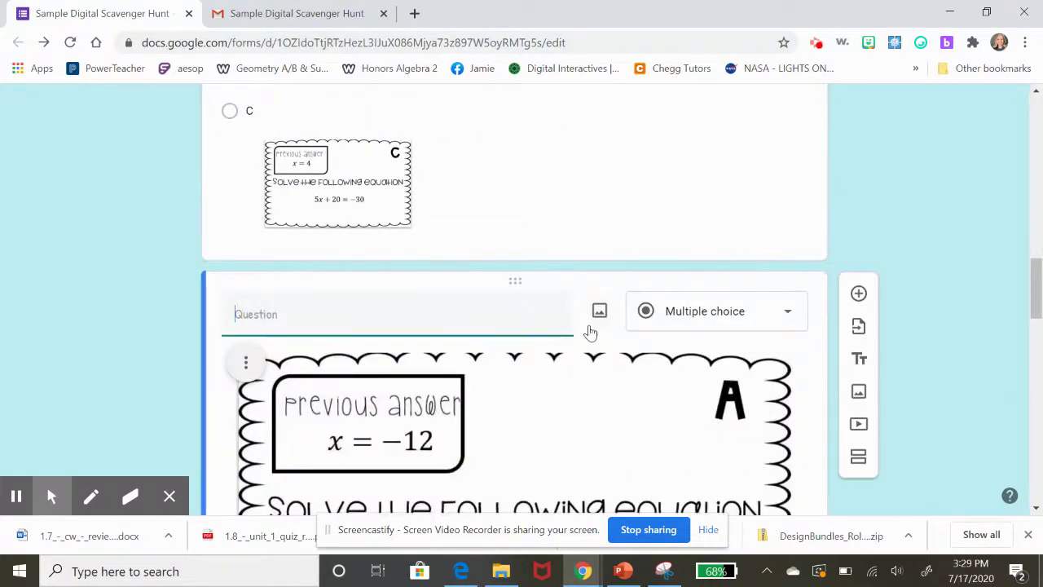
Collapse Section A and move the duplicated question into Section B
{"action": "scroll", "coordinate": [593, 333], "scroll_direction": "down", "scroll_amount": 4}
{"action": "scroll", "coordinate": [593, 330], "scroll_direction": "up", "scroll_amount": 6}
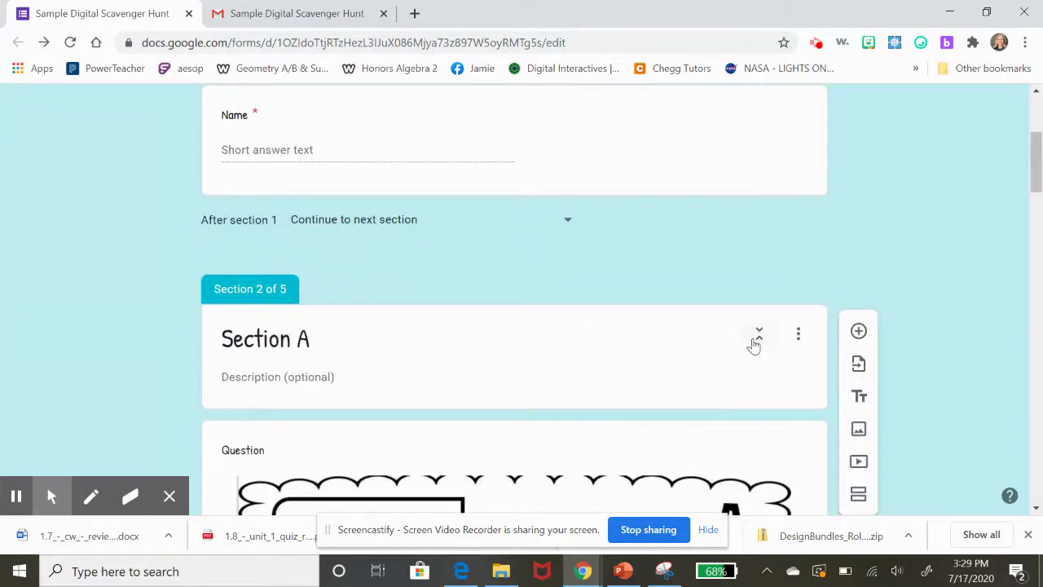
{"action": "left_click", "coordinate": [754, 340]}
{"action": "scroll", "coordinate": [750, 344], "scroll_direction": "down", "scroll_amount": 2}
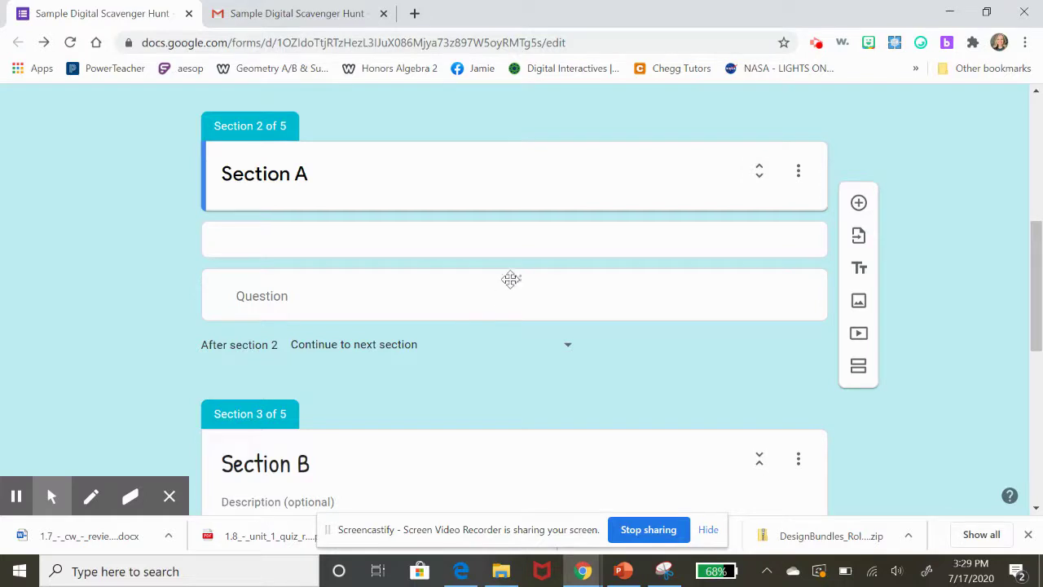
{"action": "left_click_drag", "start_coordinate": [512, 278], "coordinate": [498, 400]}
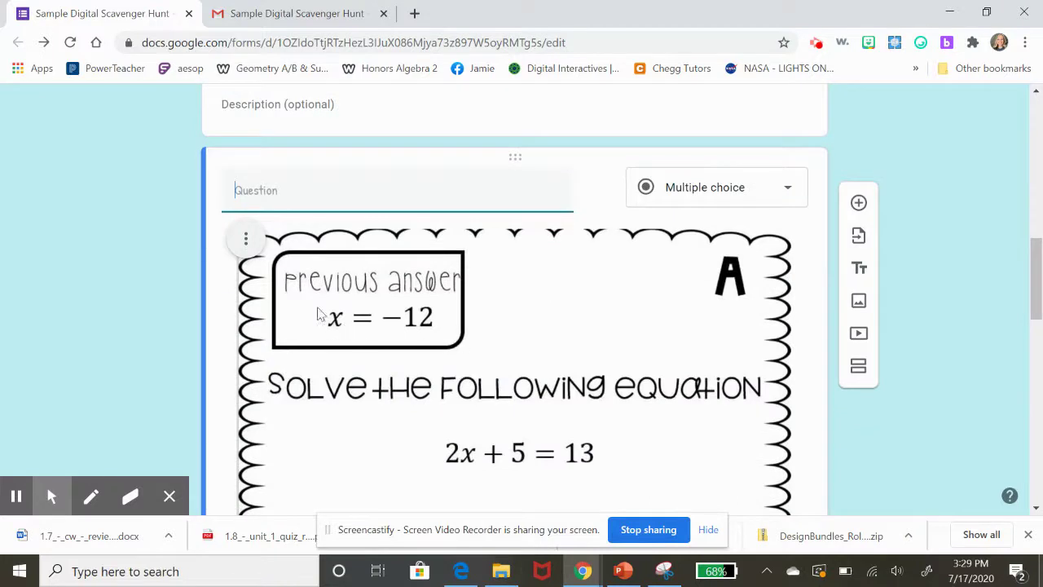
Replace the Section B question's image with image file B from the computer
{"action": "left_click", "coordinate": [246, 238]}
{"action": "left_click", "coordinate": [173, 363]}
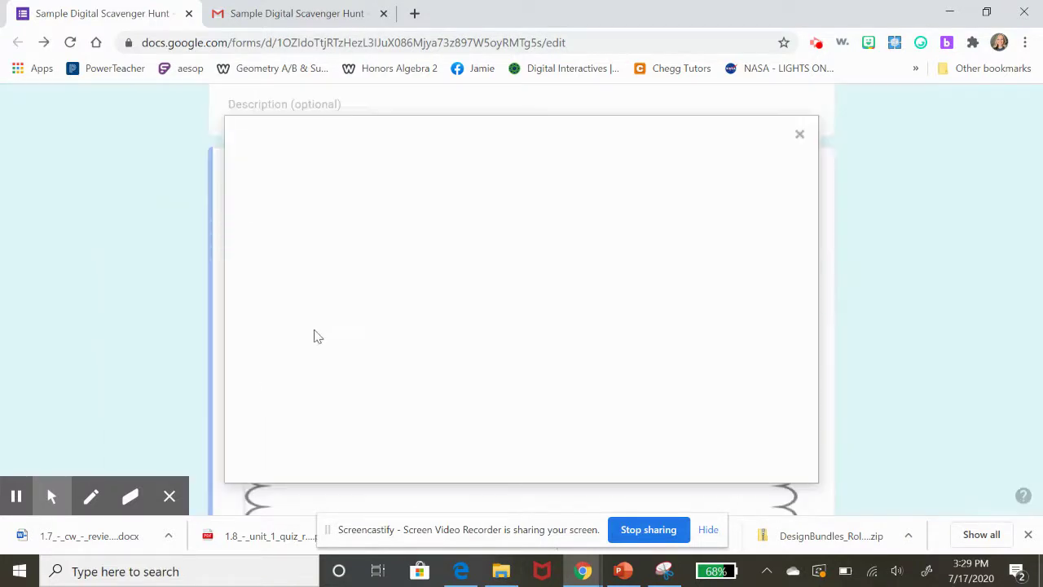
{"action": "left_click", "coordinate": [522, 399]}
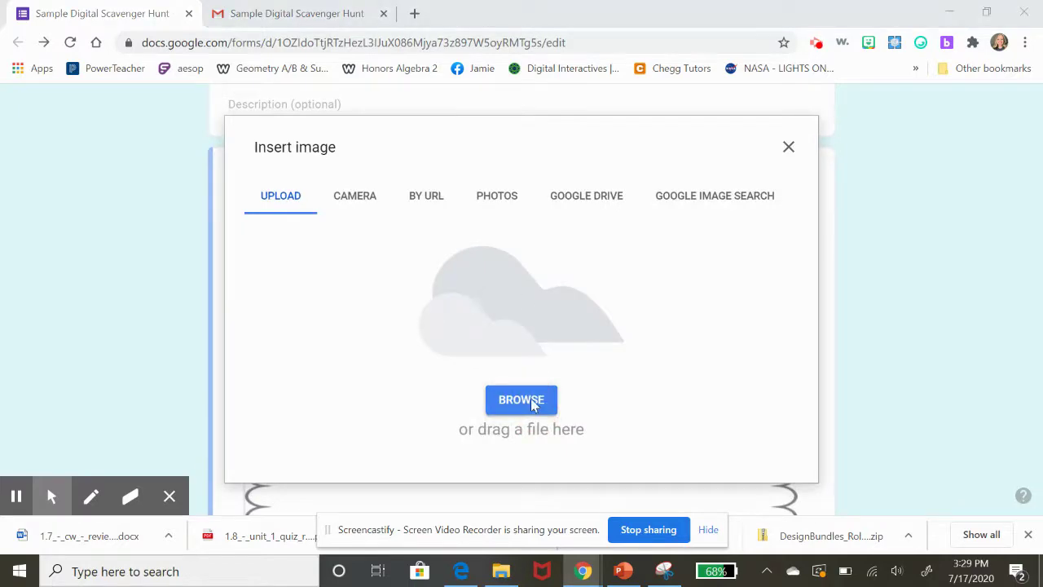
{"action": "double_click", "coordinate": [302, 155]}
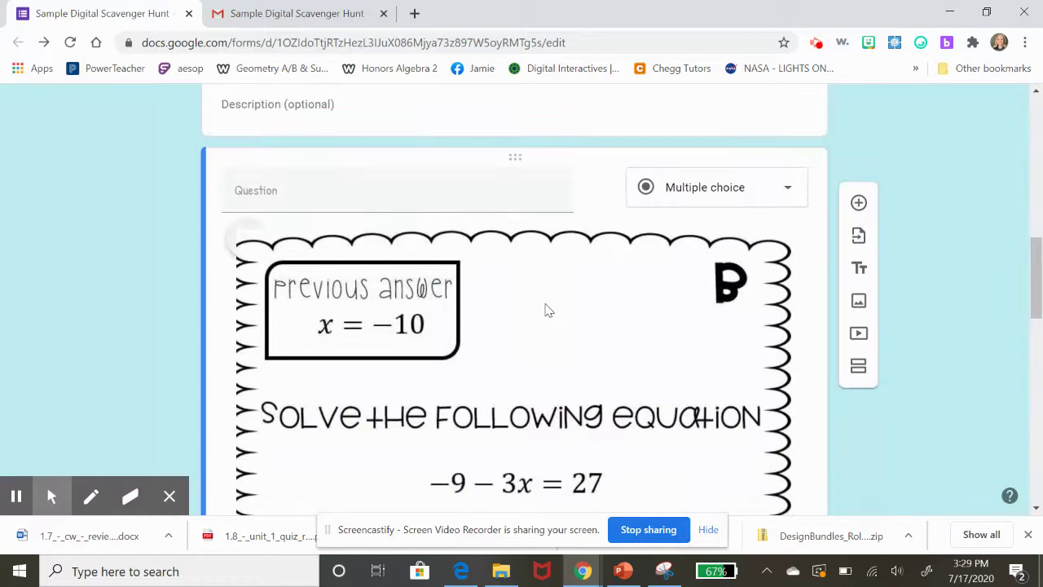
Switch to PowerPoint, check the solution order on the second slide of the scavenger hunt, and return to the form
{"action": "scroll", "coordinate": [548, 311], "scroll_direction": "down", "scroll_amount": 2}
{"action": "left_click", "coordinate": [620, 573]}
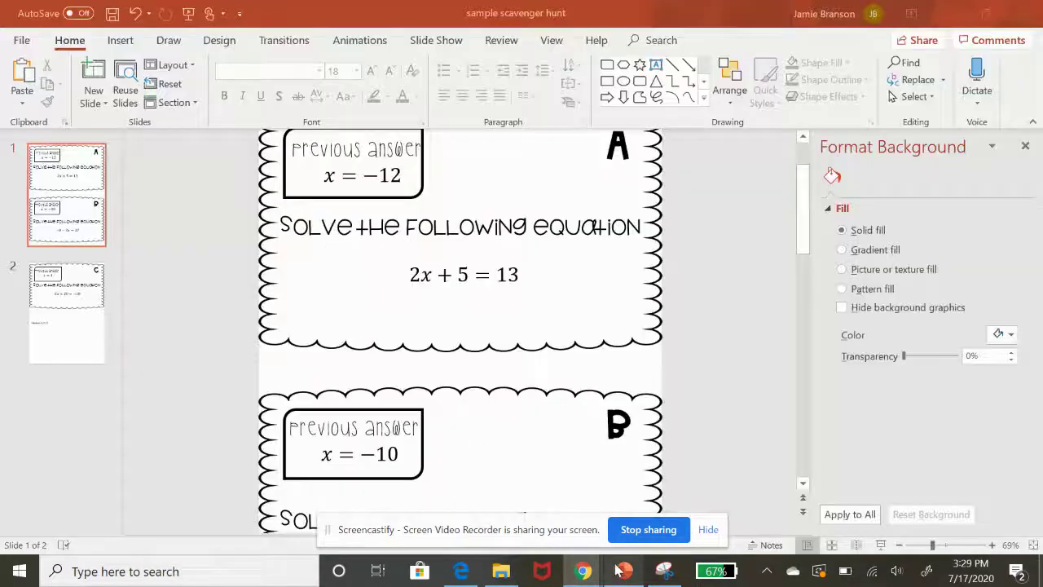
{"action": "scroll", "coordinate": [517, 377], "scroll_direction": "down", "scroll_amount": 2}
{"action": "left_click", "coordinate": [92, 340]}
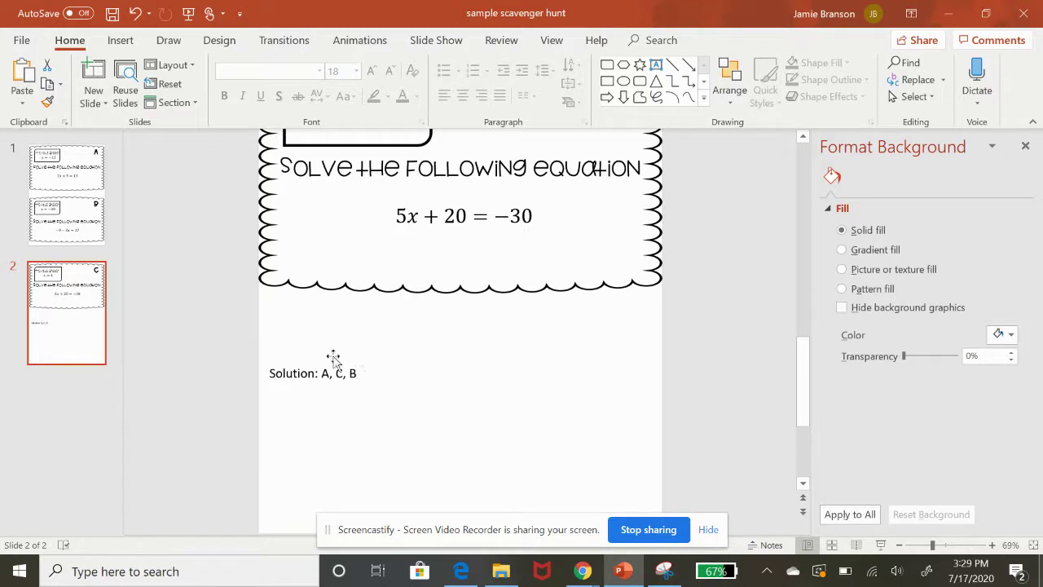
{"action": "left_click", "coordinate": [584, 571]}
Relabel the Section B question's first option as "A" and replace its image with image file A
{"action": "left_click", "coordinate": [514, 529]}
{"action": "scroll", "coordinate": [507, 413], "scroll_direction": "down", "scroll_amount": 3}
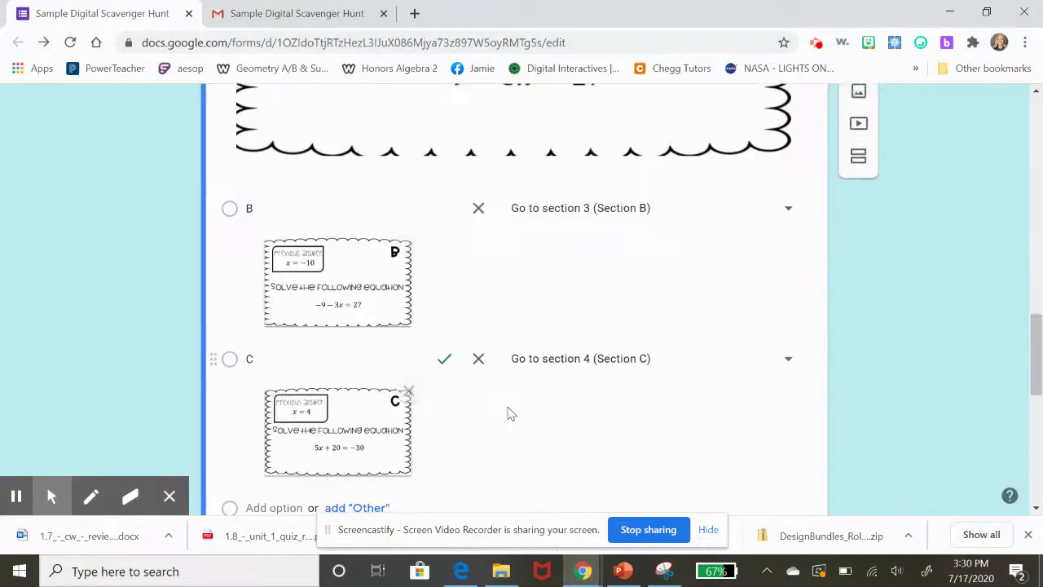
{"action": "left_click", "coordinate": [403, 208]}
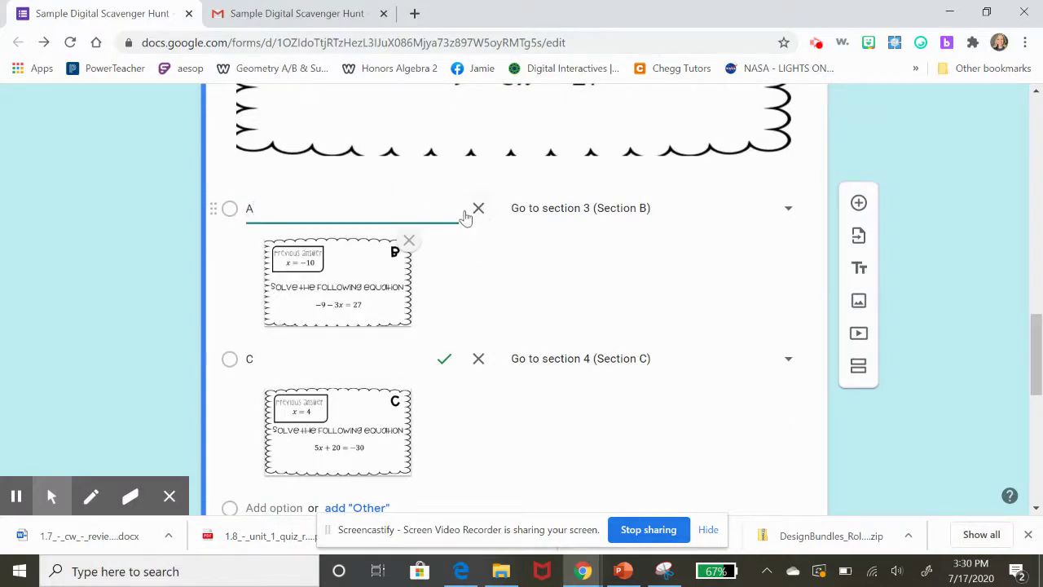
{"action": "left_click", "coordinate": [409, 243]}
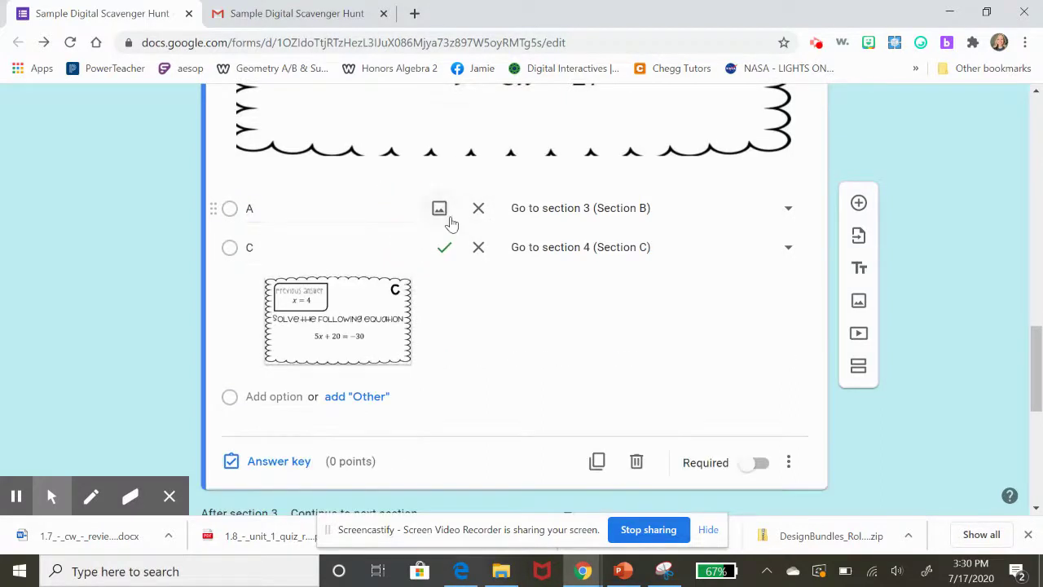
{"action": "left_click", "coordinate": [442, 210]}
{"action": "left_click", "coordinate": [517, 401]}
{"action": "double_click", "coordinate": [200, 155]}
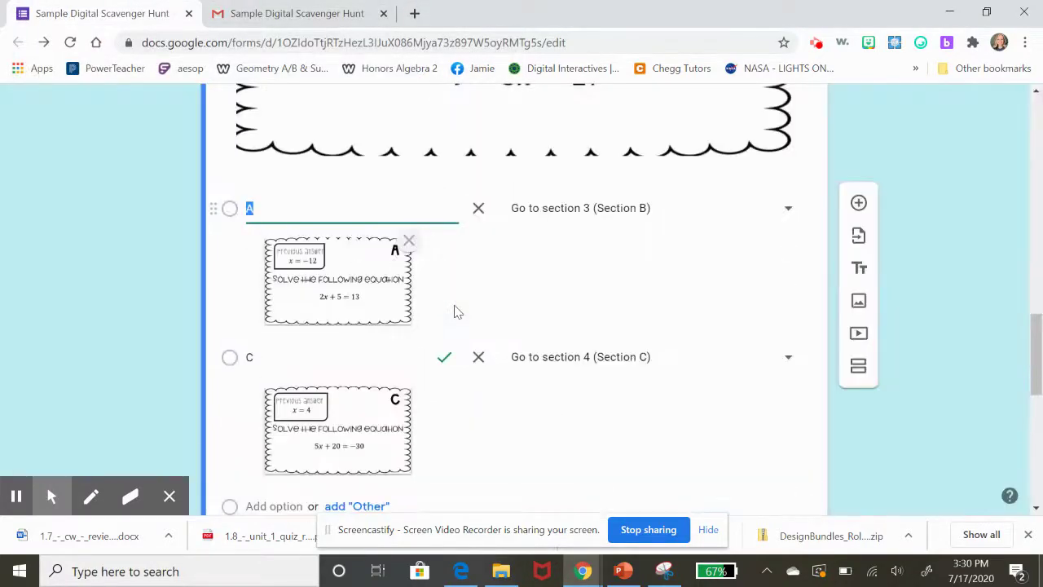
Route the Section B question's option A to section 2 (Section A)
{"action": "left_click", "coordinate": [772, 215]}
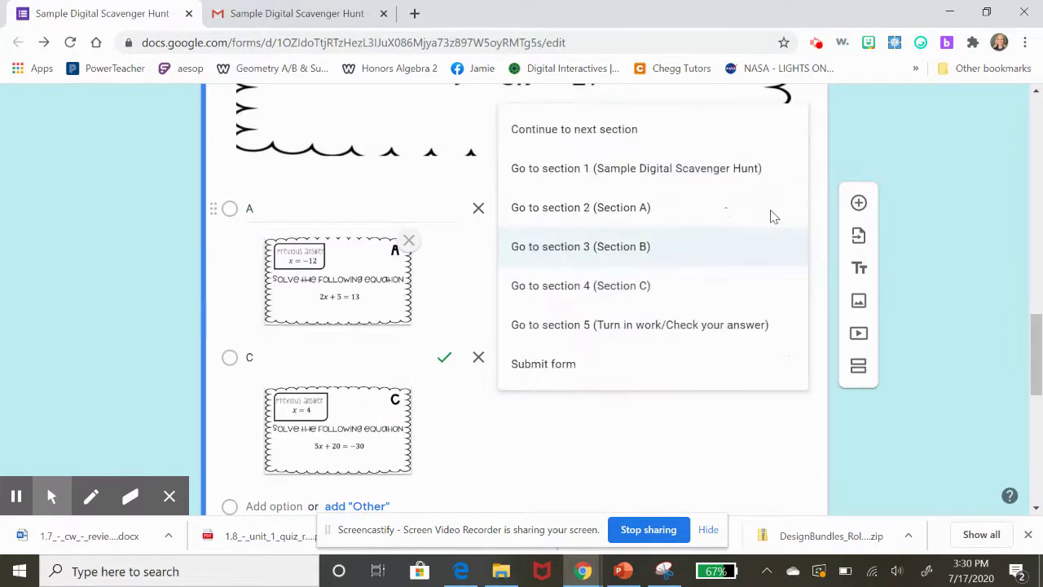
{"action": "left_click", "coordinate": [648, 208]}
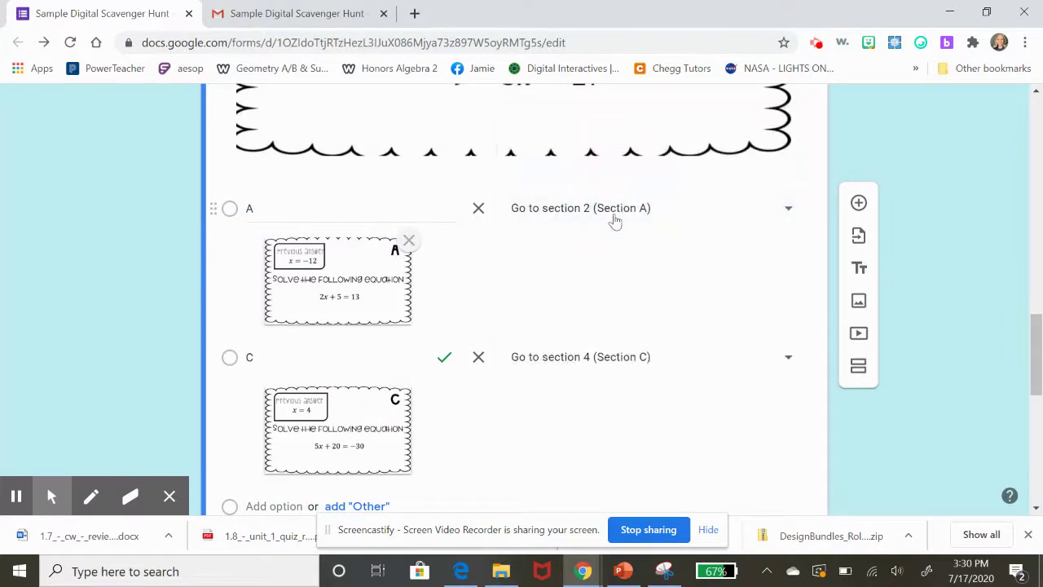
{"action": "scroll", "coordinate": [638, 221], "scroll_direction": "down", "scroll_amount": 1}
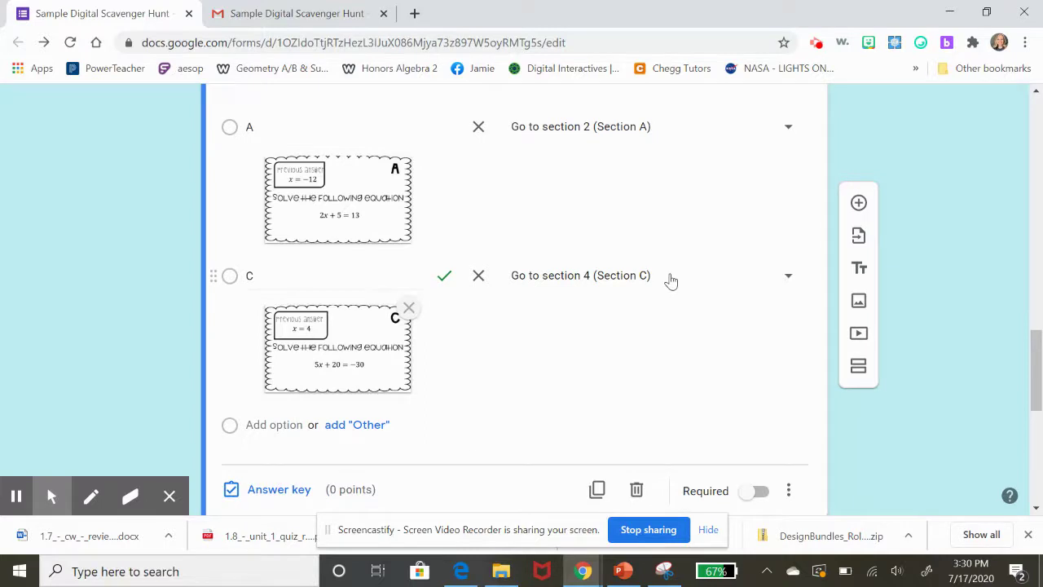
Turn off going to a section based on the answer for the Section B question
{"action": "scroll", "coordinate": [616, 313], "scroll_direction": "up", "scroll_amount": 3}
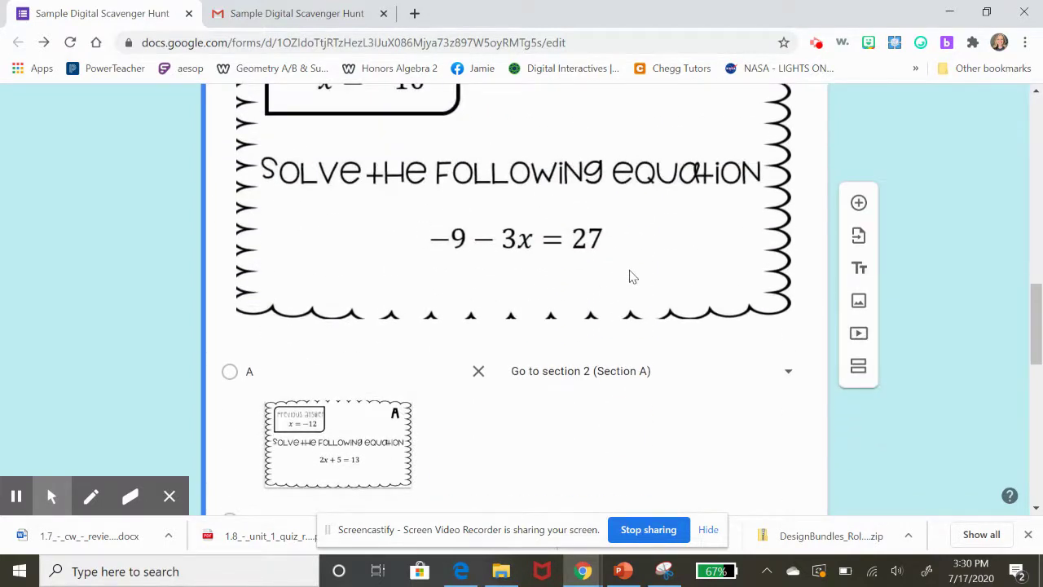
{"action": "scroll", "coordinate": [633, 277], "scroll_direction": "down", "scroll_amount": 2}
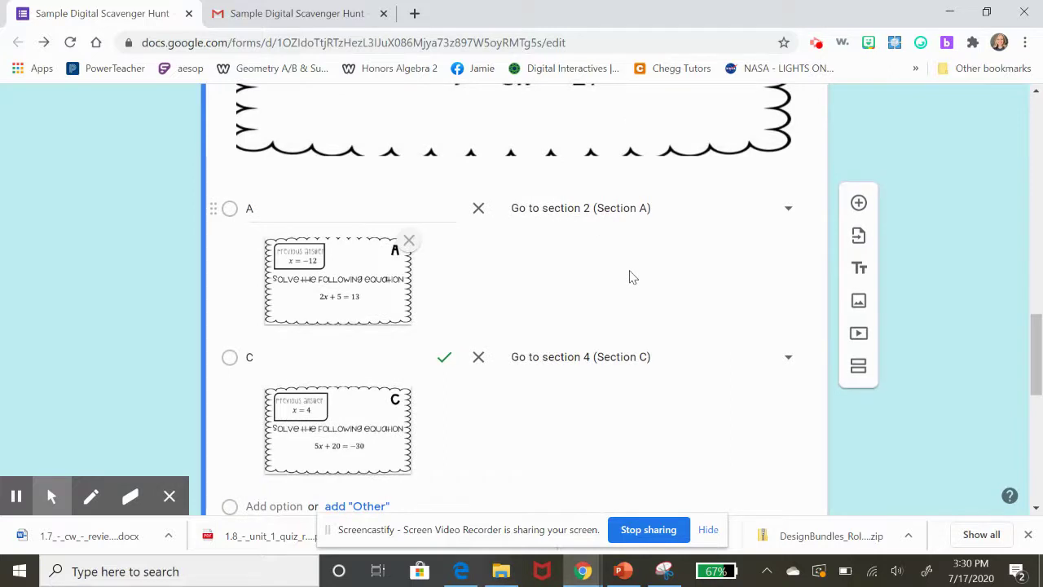
{"action": "scroll", "coordinate": [632, 278], "scroll_direction": "down", "scroll_amount": 2}
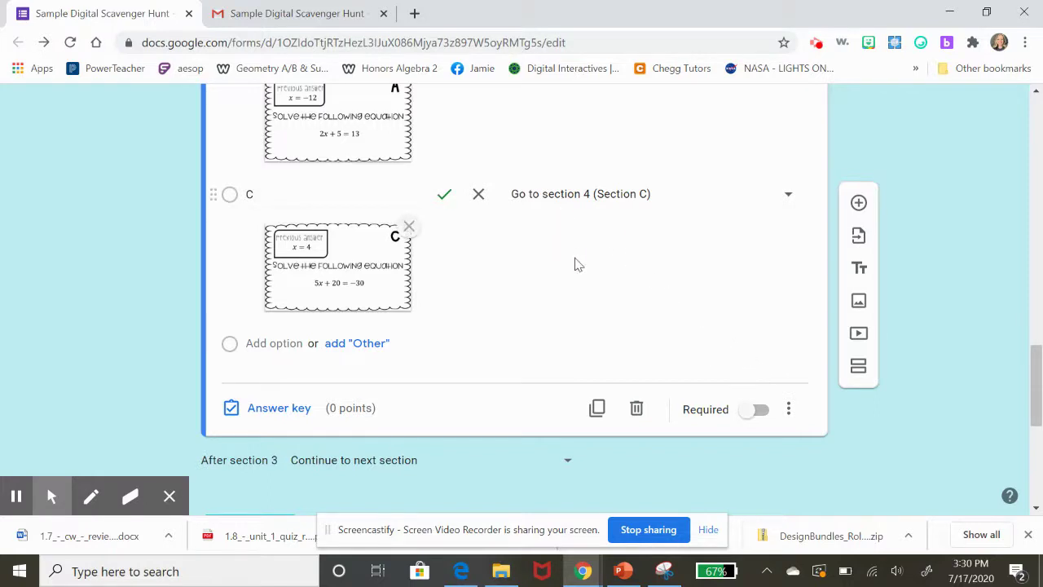
{"action": "scroll", "coordinate": [554, 249], "scroll_direction": "up", "scroll_amount": 2}
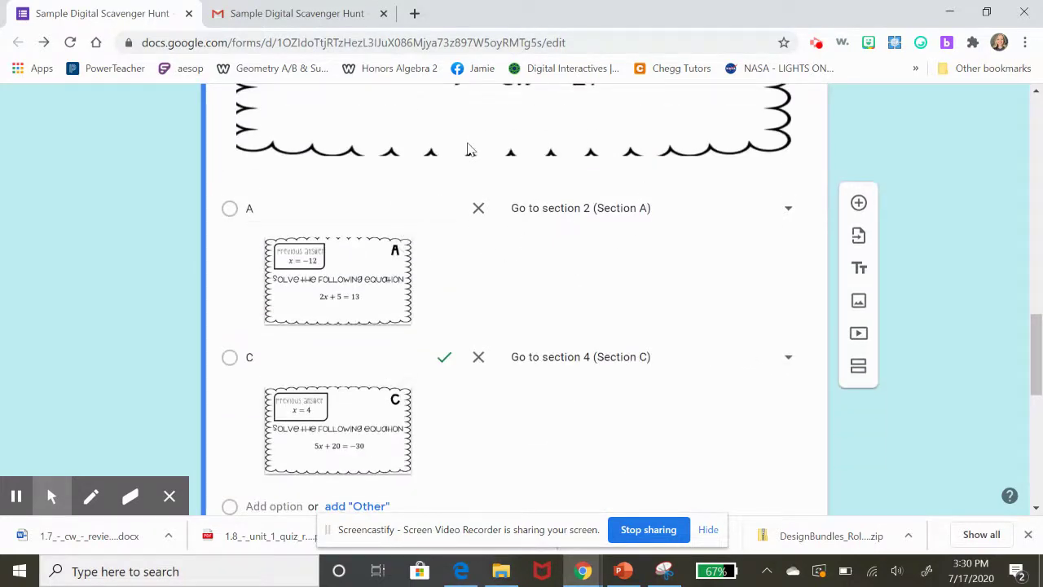
{"action": "scroll", "coordinate": [548, 315], "scroll_direction": "down", "scroll_amount": 3}
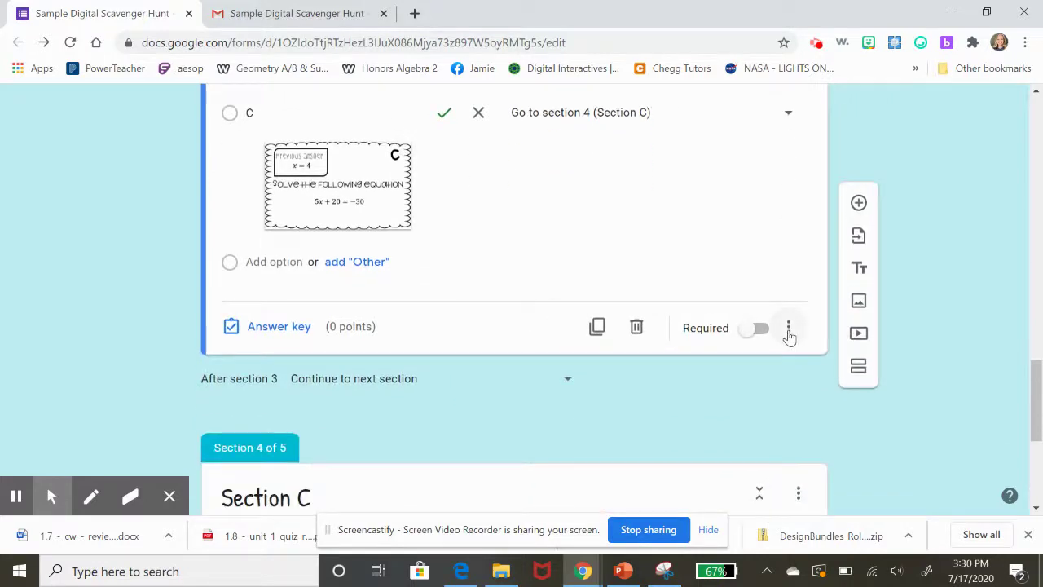
{"action": "left_click", "coordinate": [789, 329]}
{"action": "left_click", "coordinate": [795, 410]}
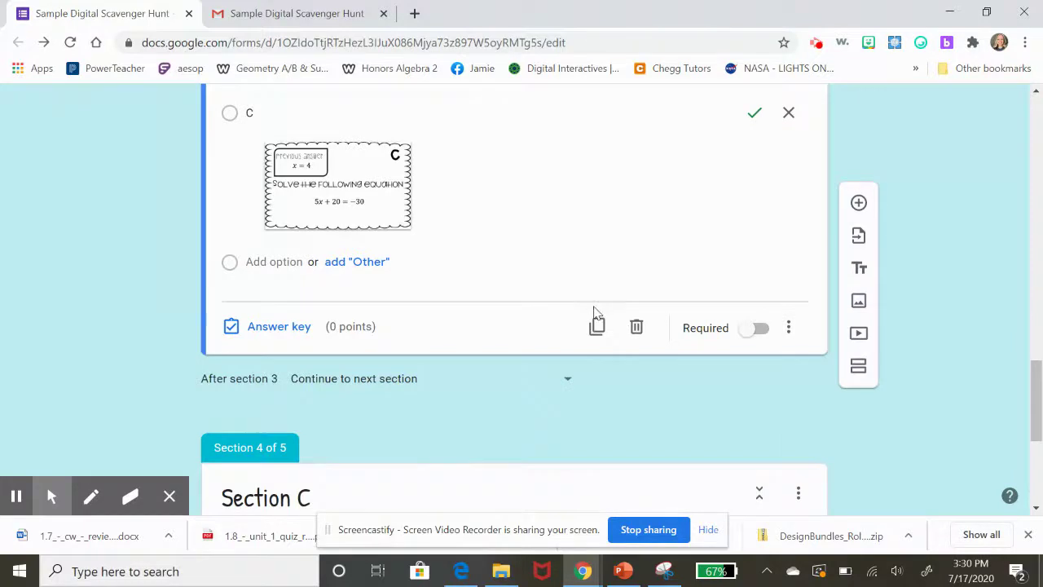
Set the navigation after section 3 to go to section 5 (Turn in work/Check your answer)
{"action": "scroll", "coordinate": [579, 297], "scroll_direction": "up", "scroll_amount": 4}
{"action": "scroll", "coordinate": [579, 297], "scroll_direction": "down", "scroll_amount": 5}
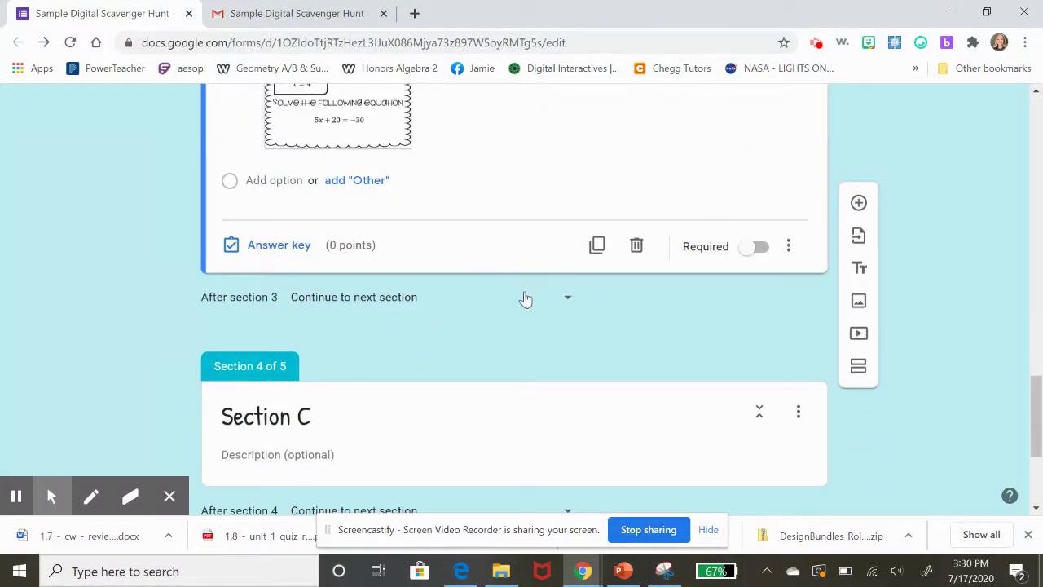
{"action": "left_click", "coordinate": [526, 299]}
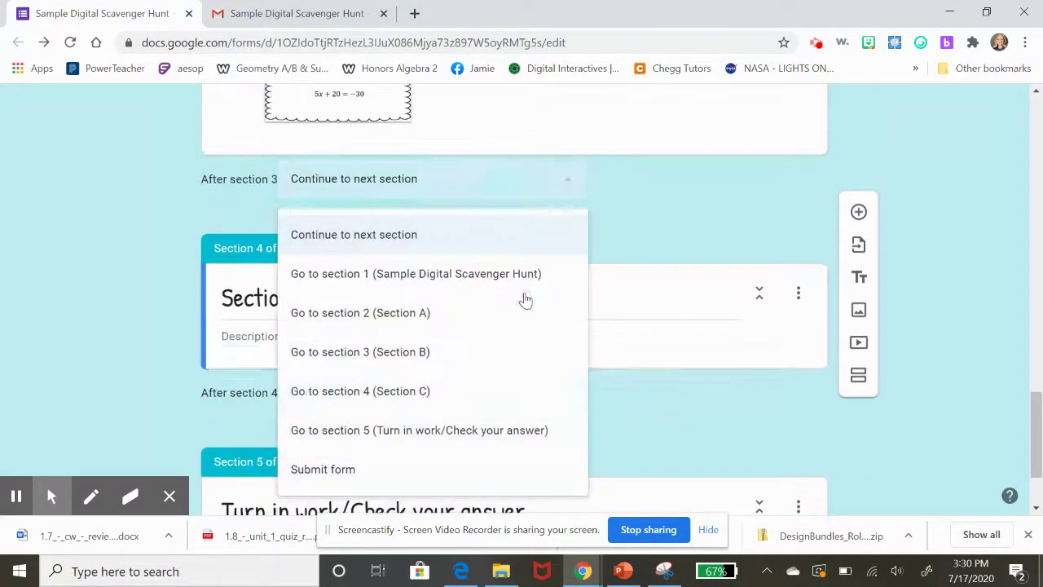
{"action": "left_click", "coordinate": [394, 435]}
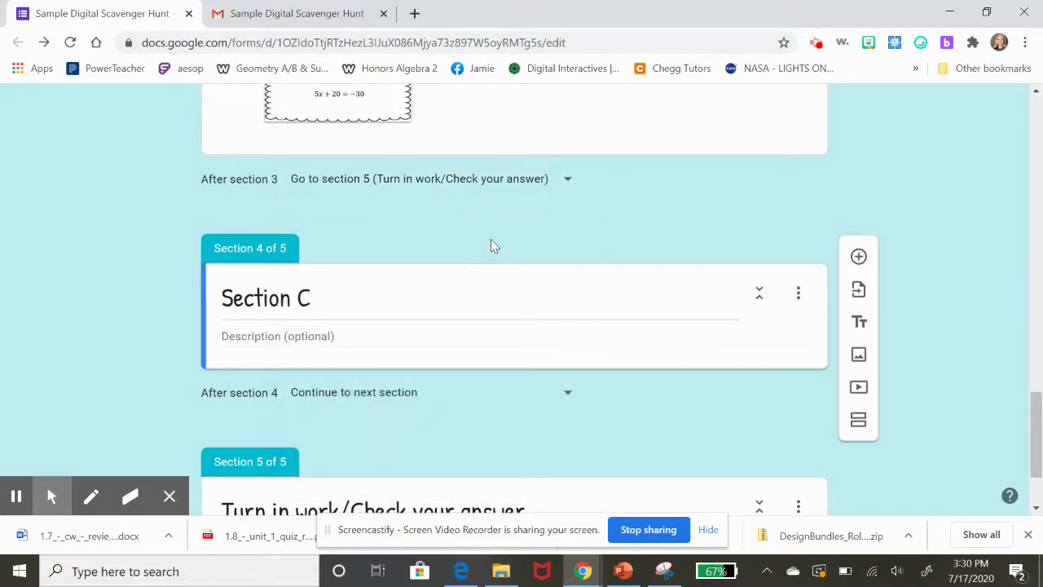
{"action": "scroll", "coordinate": [494, 244], "scroll_direction": "up", "scroll_amount": 1}
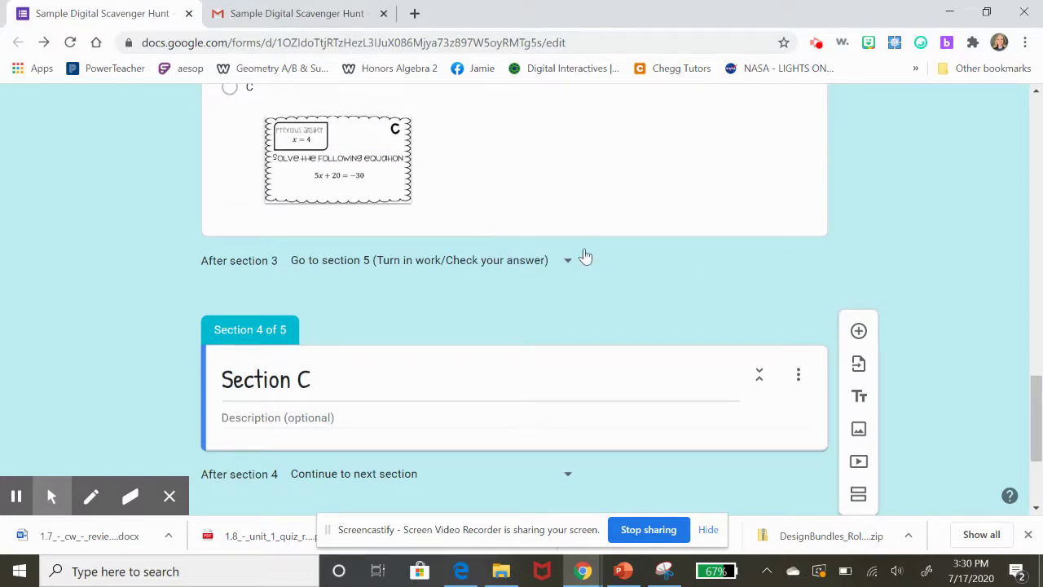
{"action": "scroll", "coordinate": [587, 259], "scroll_direction": "down", "scroll_amount": 1}
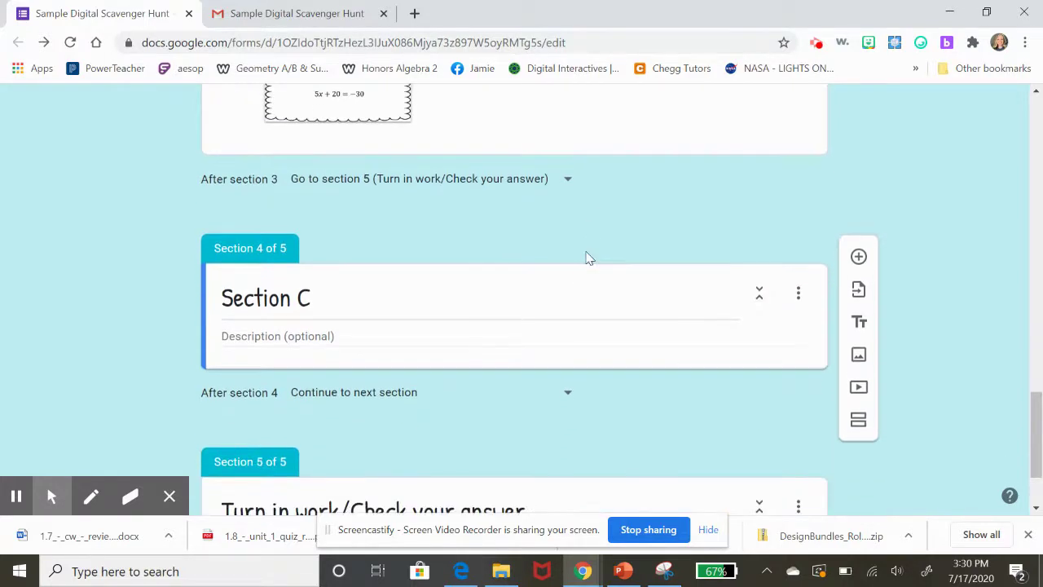
Duplicate the Section B question together with its image and answer options
{"action": "scroll", "coordinate": [589, 258], "scroll_direction": "up", "scroll_amount": 6}
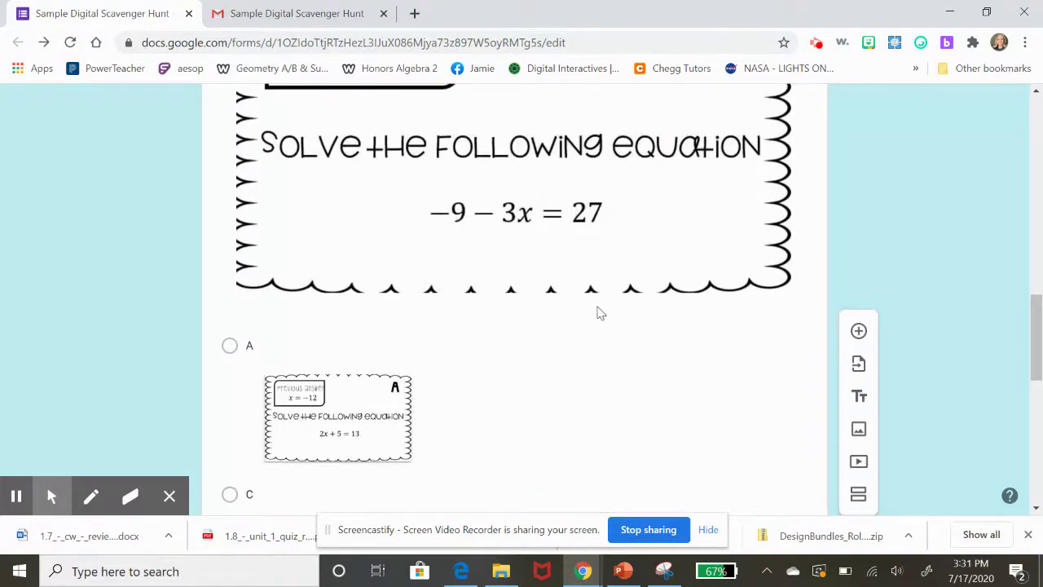
{"action": "scroll", "coordinate": [612, 318], "scroll_direction": "down", "scroll_amount": 4}
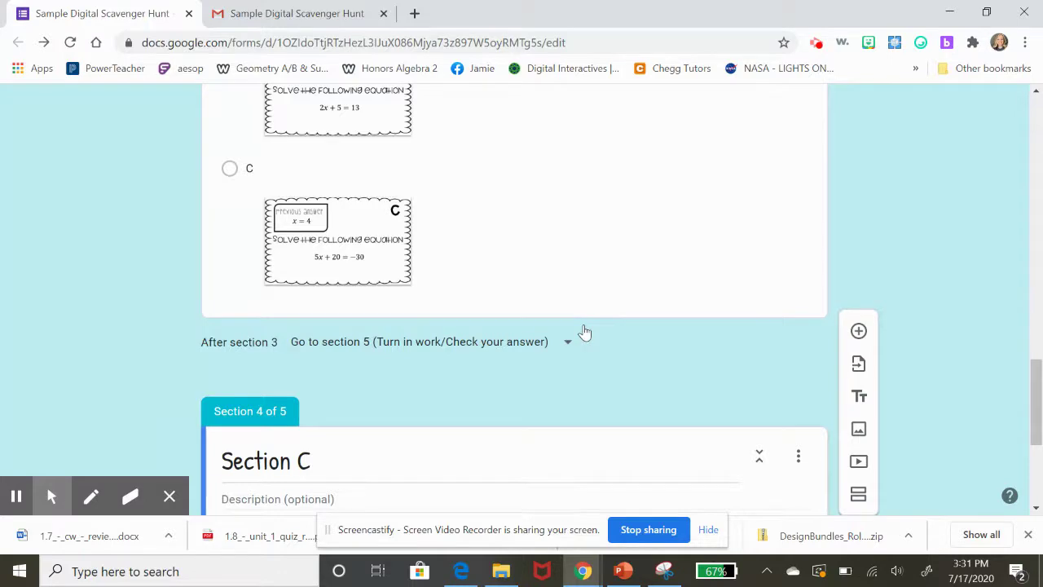
{"action": "scroll", "coordinate": [585, 330], "scroll_direction": "down", "scroll_amount": 3}
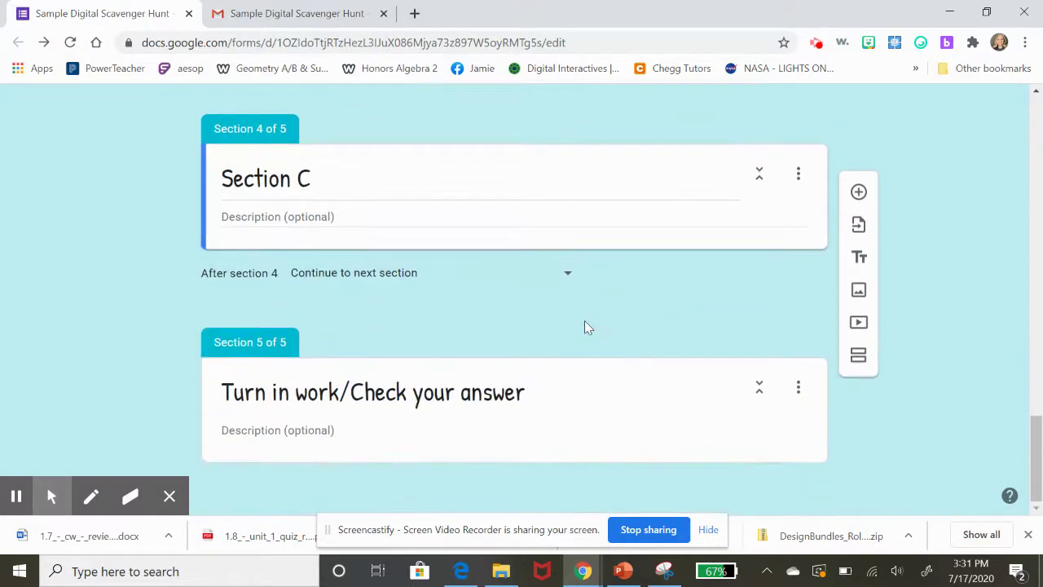
{"action": "scroll", "coordinate": [584, 320], "scroll_direction": "up", "scroll_amount": 4}
{"action": "scroll", "coordinate": [584, 324], "scroll_direction": "down", "scroll_amount": 8}
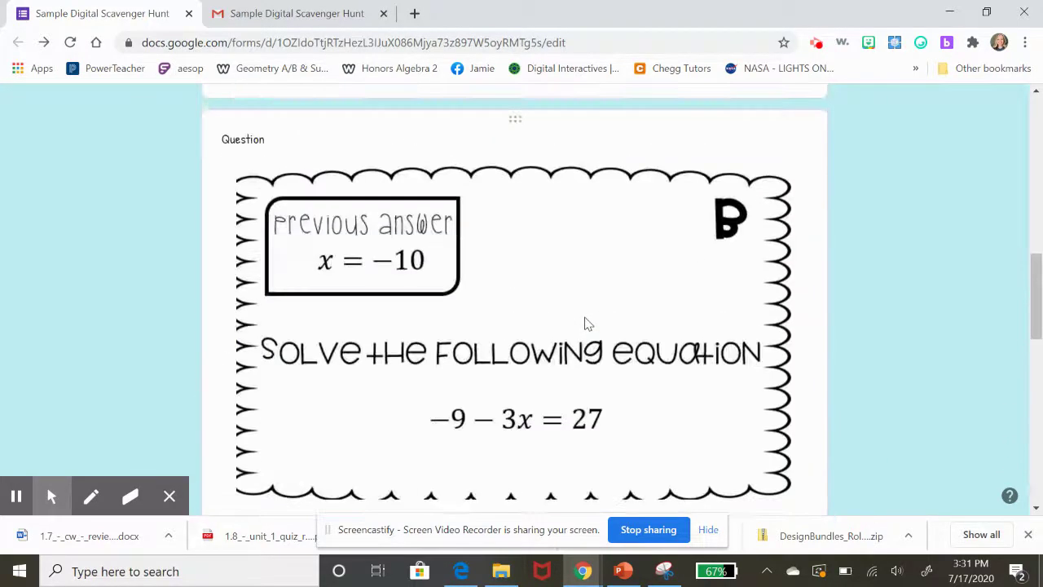
{"action": "scroll", "coordinate": [696, 212], "scroll_direction": "up", "scroll_amount": 3}
{"action": "left_click", "coordinate": [755, 272]}
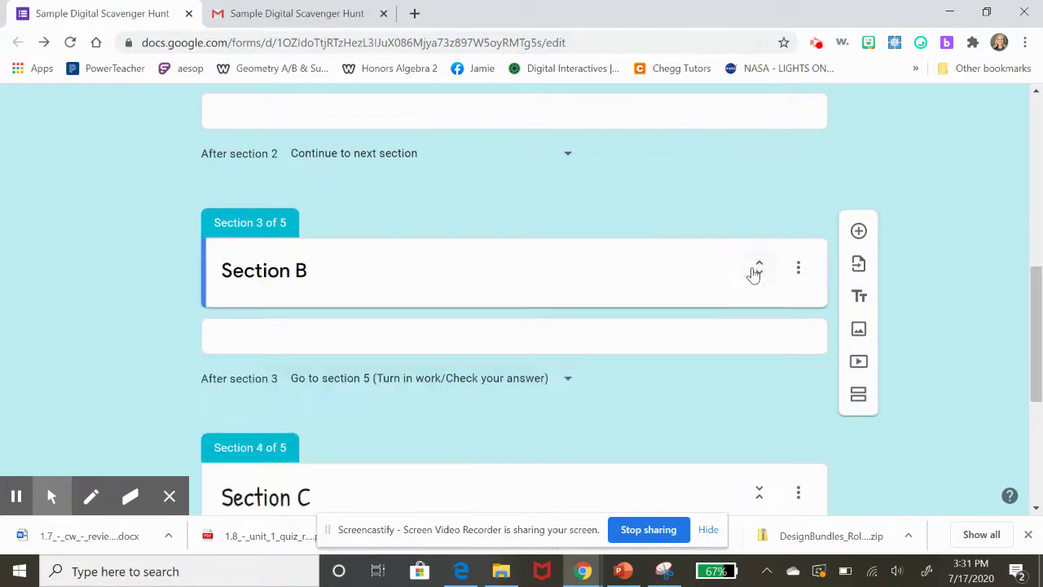
{"action": "left_click", "coordinate": [648, 343]}
{"action": "scroll", "coordinate": [648, 342], "scroll_direction": "down", "scroll_amount": 10}
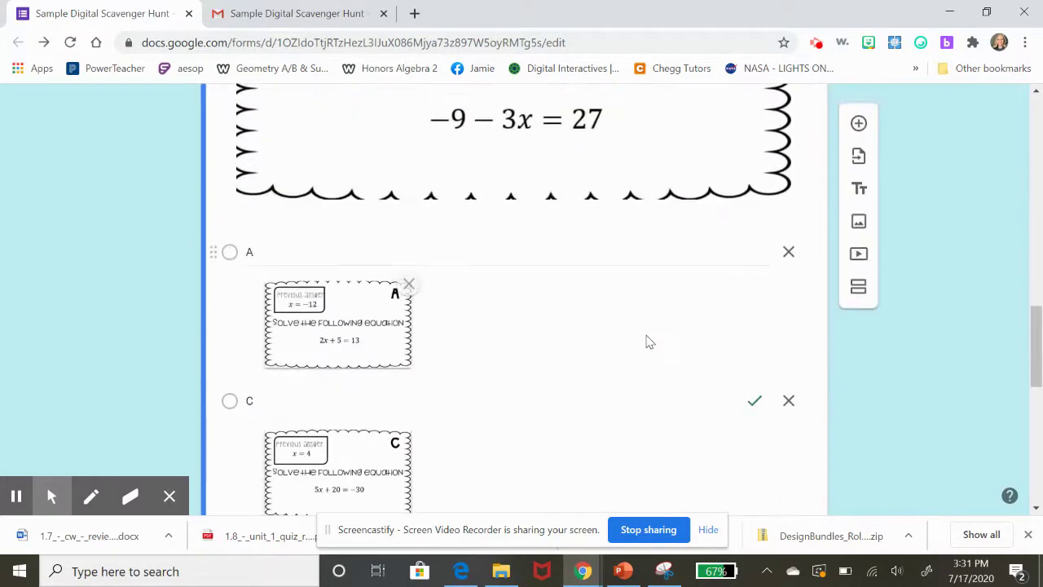
{"action": "left_click", "coordinate": [604, 369]}
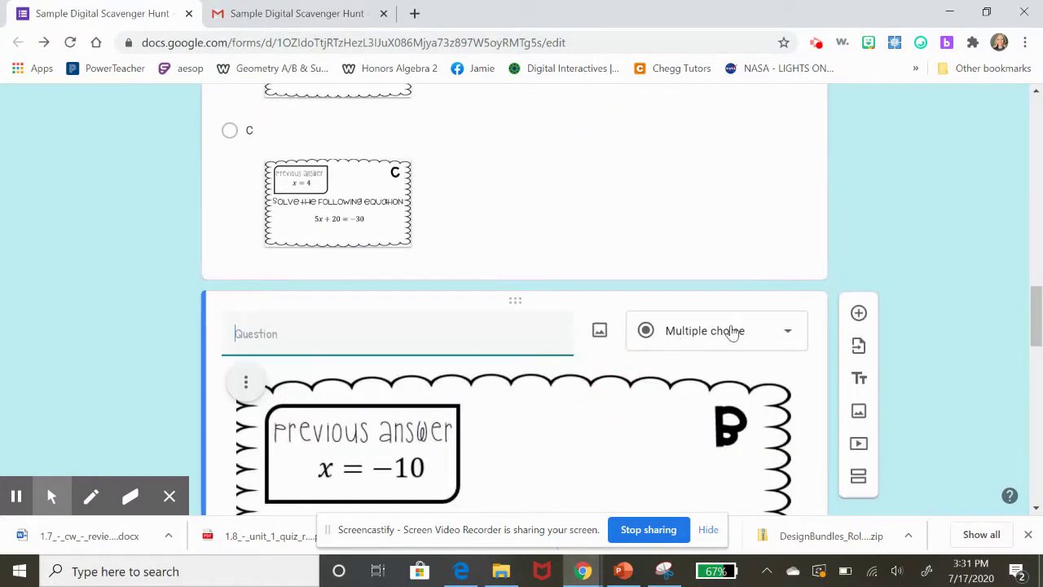
Collapse Section B and move the duplicated question into Section C
{"action": "scroll", "coordinate": [732, 318], "scroll_direction": "down", "scroll_amount": 4}
{"action": "scroll", "coordinate": [730, 298], "scroll_direction": "up", "scroll_amount": 5}
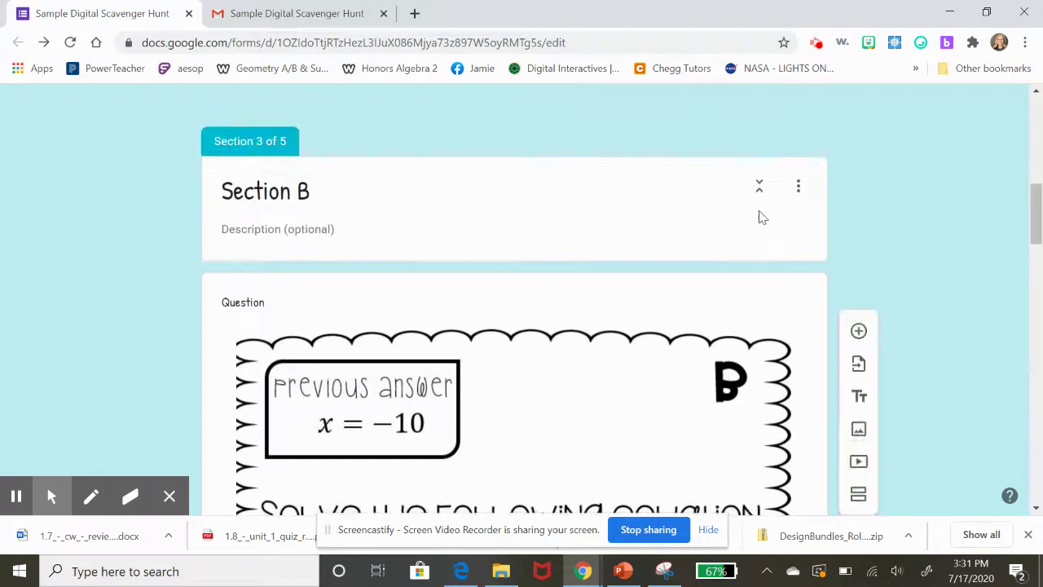
{"action": "left_click", "coordinate": [759, 196]}
{"action": "scroll", "coordinate": [649, 286], "scroll_direction": "down", "scroll_amount": 1}
{"action": "left_click_drag", "start_coordinate": [508, 212], "coordinate": [520, 375]}
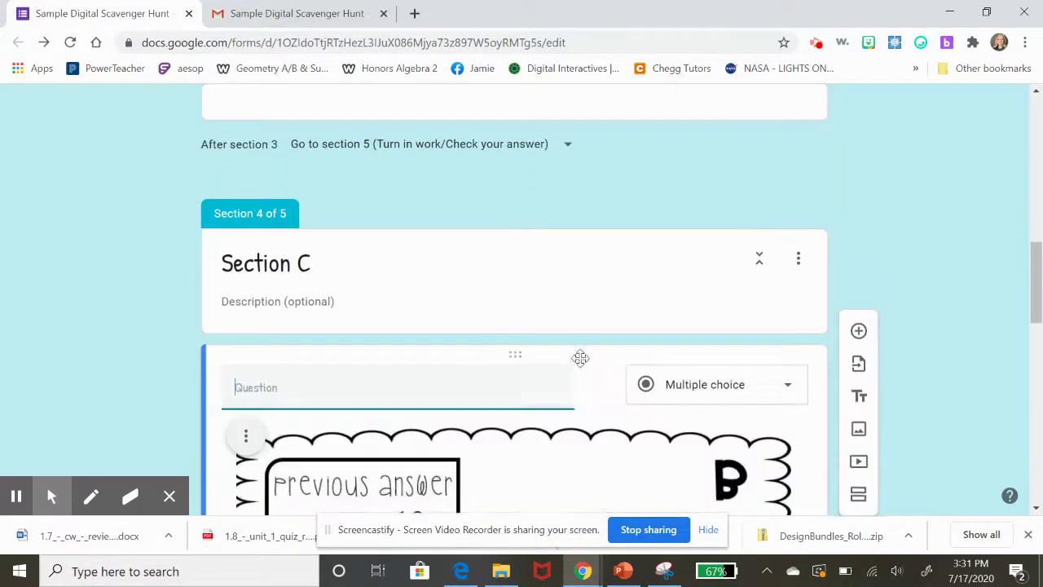
Replace the Section C question's image with image file C from the computer
{"action": "scroll", "coordinate": [456, 327], "scroll_direction": "down", "scroll_amount": 3}
{"action": "left_click", "coordinate": [241, 193]}
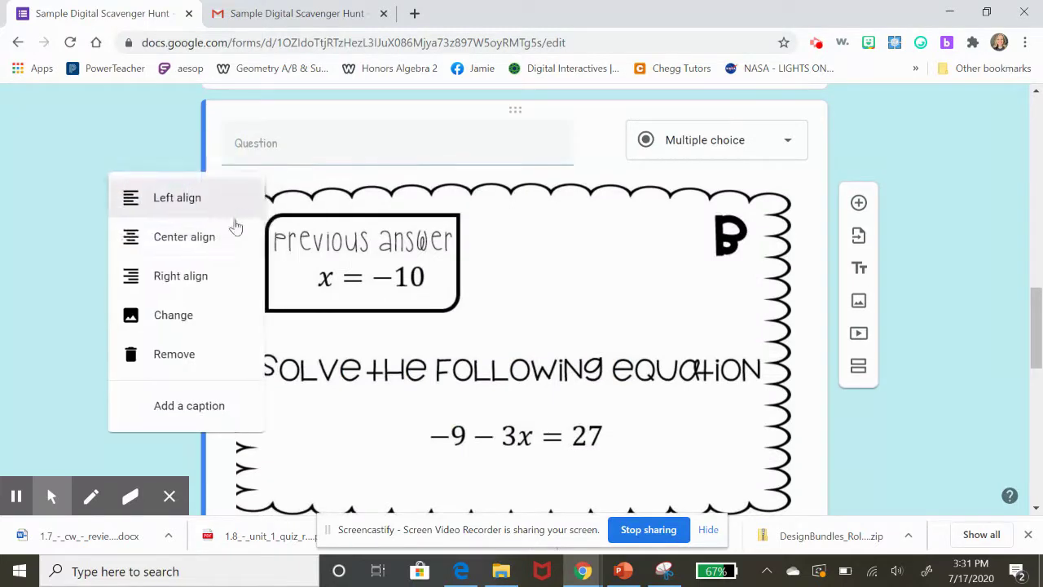
{"action": "left_click", "coordinate": [209, 312]}
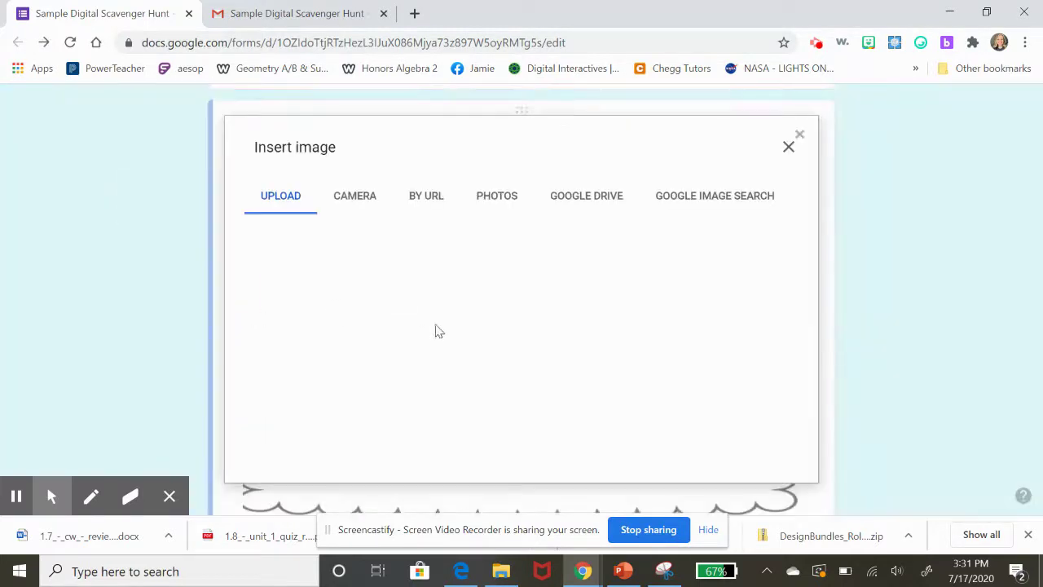
{"action": "left_click", "coordinate": [521, 406]}
{"action": "left_click", "coordinate": [384, 155]}
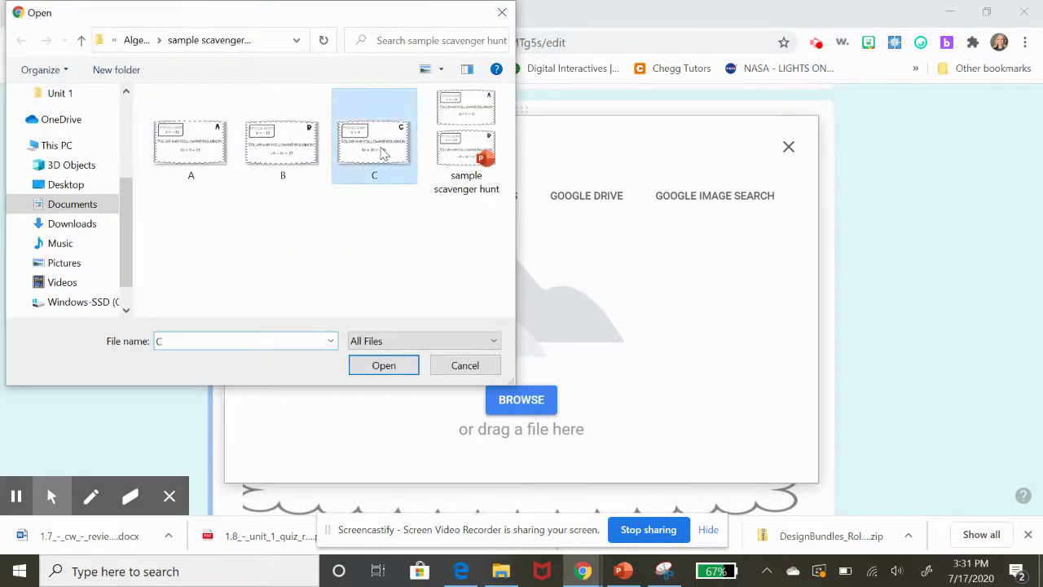
{"action": "double_click", "coordinate": [383, 155]}
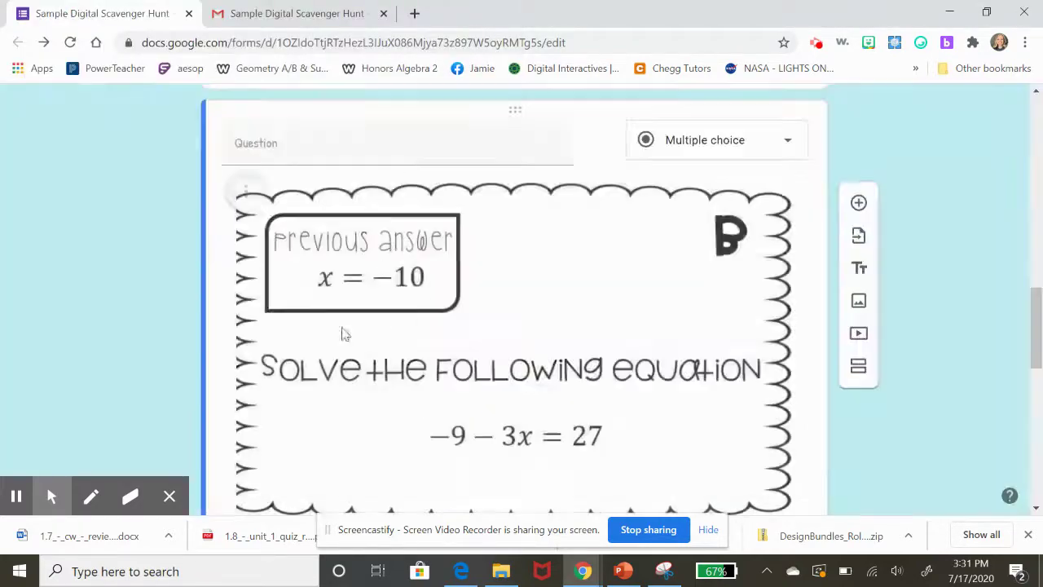
Relabel the Section C question's second option as "B" and replace its image with image file B
{"action": "scroll", "coordinate": [477, 326], "scroll_direction": "down", "scroll_amount": 3}
{"action": "scroll", "coordinate": [478, 326], "scroll_direction": "down", "scroll_amount": 1}
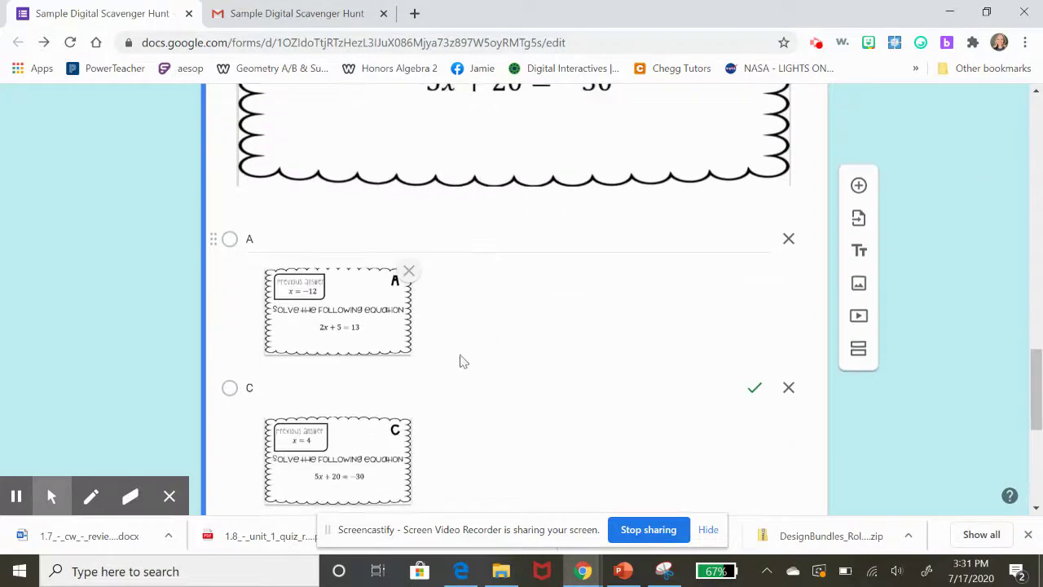
{"action": "double_click", "coordinate": [339, 390]}
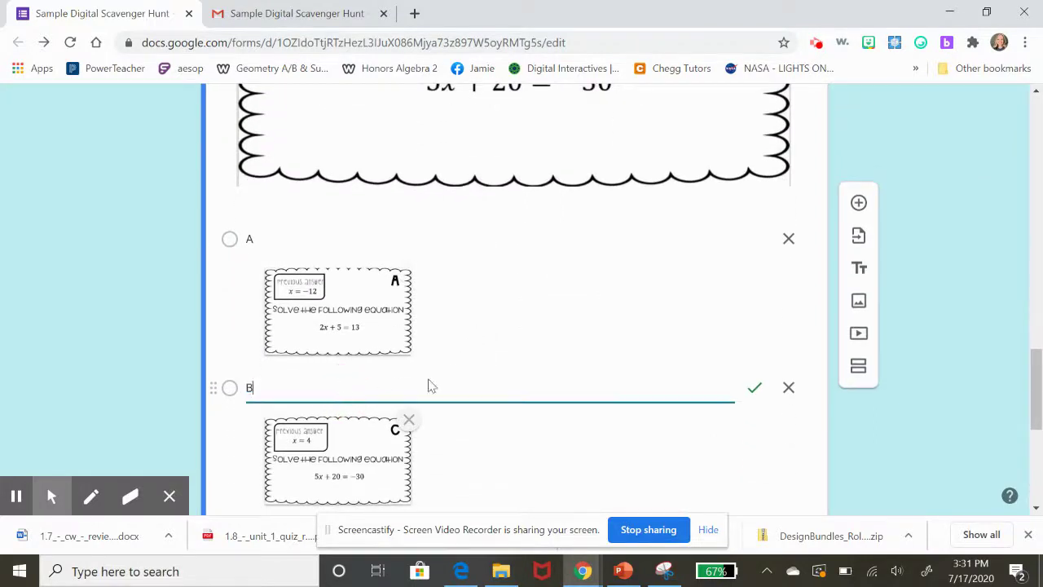
{"action": "type", "text": "B"}
{"action": "left_click", "coordinate": [410, 421]}
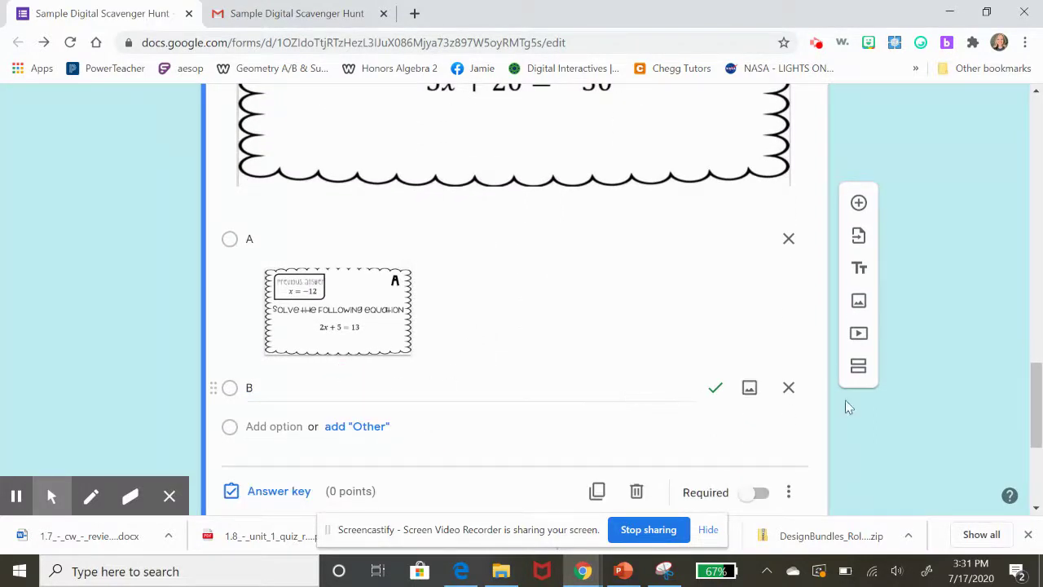
{"action": "left_click", "coordinate": [750, 391]}
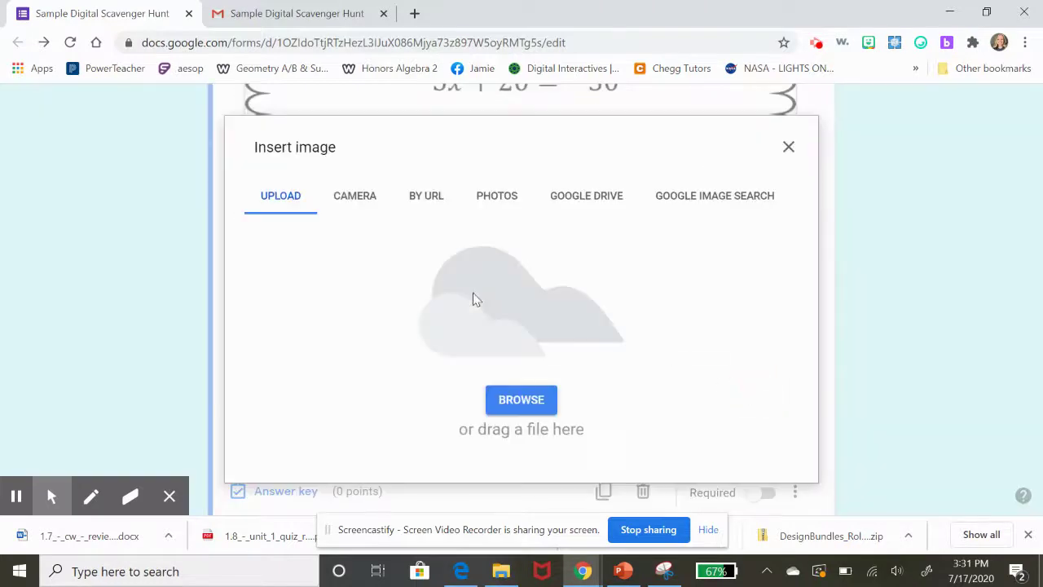
{"action": "left_click", "coordinate": [506, 399]}
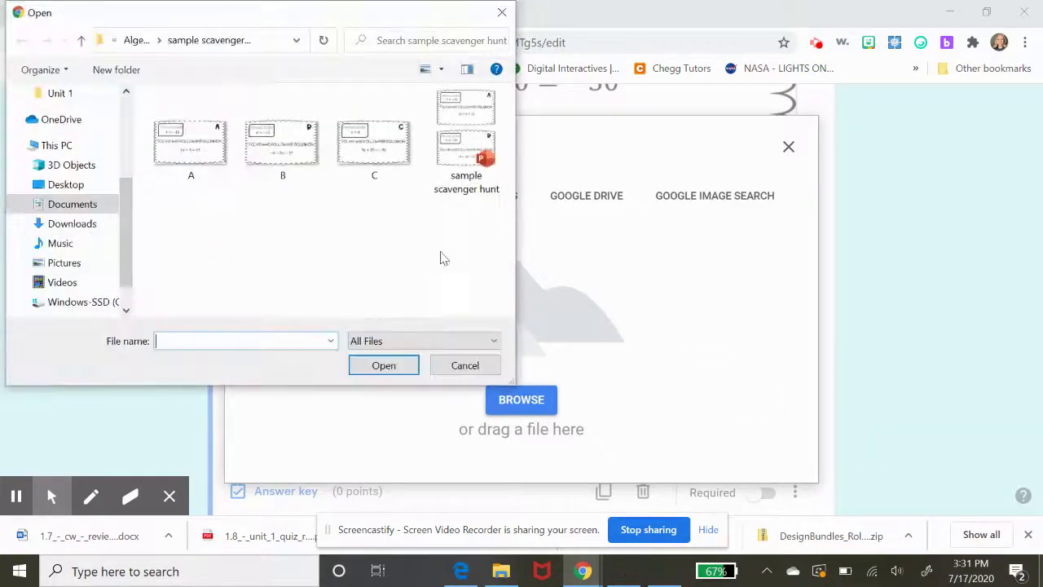
{"action": "double_click", "coordinate": [297, 157]}
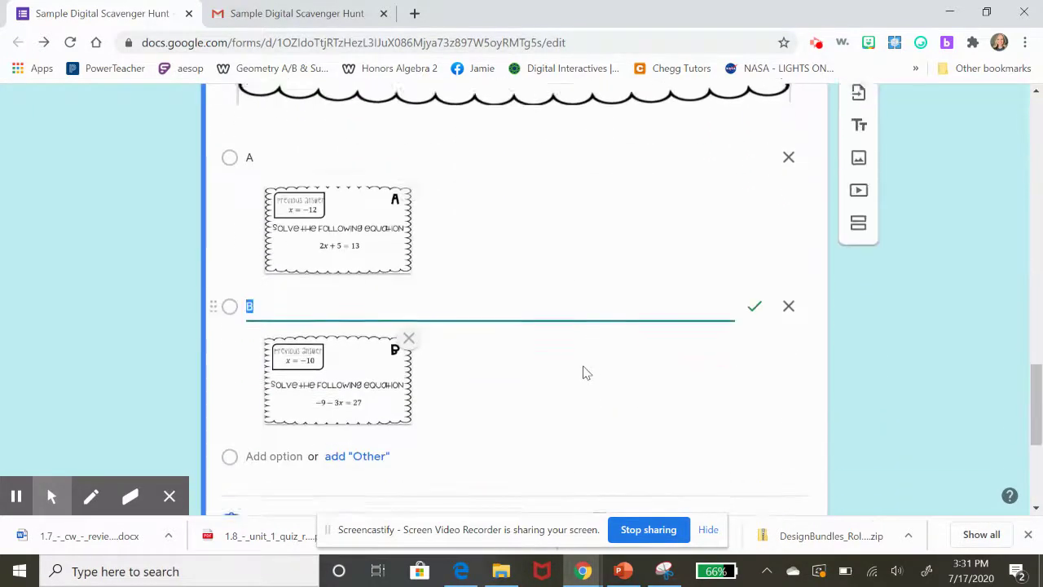
Mark option B as the correct answer in the Section C question's answer key
{"action": "left_click", "coordinate": [278, 360]}
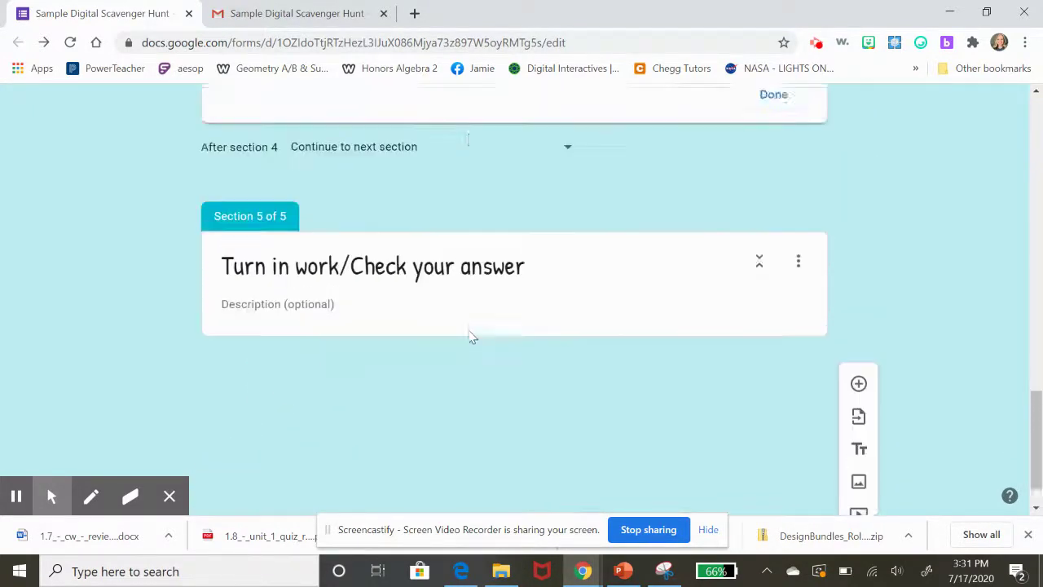
{"action": "scroll", "coordinate": [396, 357], "scroll_direction": "down", "scroll_amount": 4}
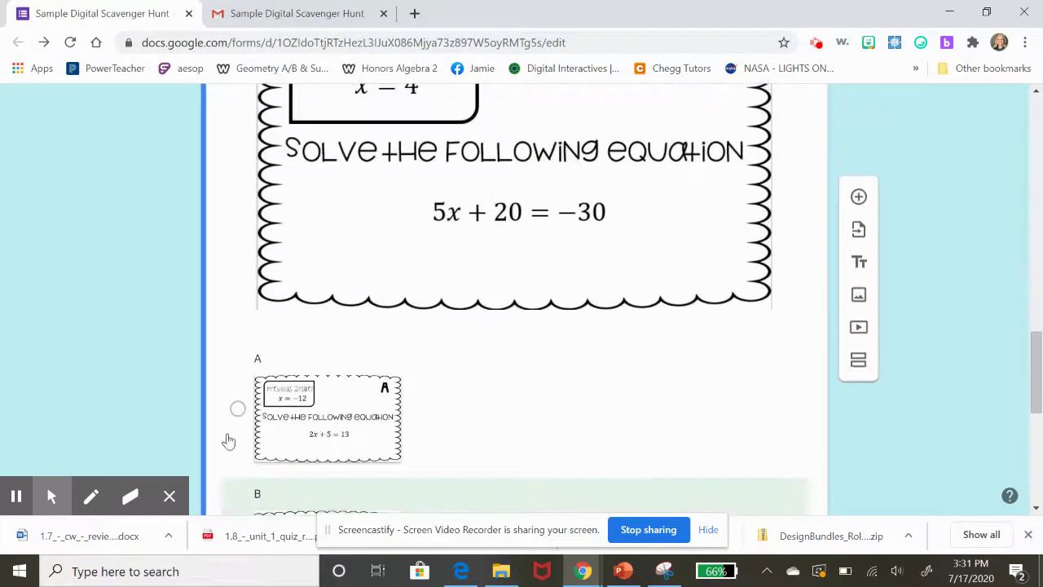
{"action": "scroll", "coordinate": [247, 463], "scroll_direction": "down", "scroll_amount": 2}
{"action": "left_click", "coordinate": [247, 414]}
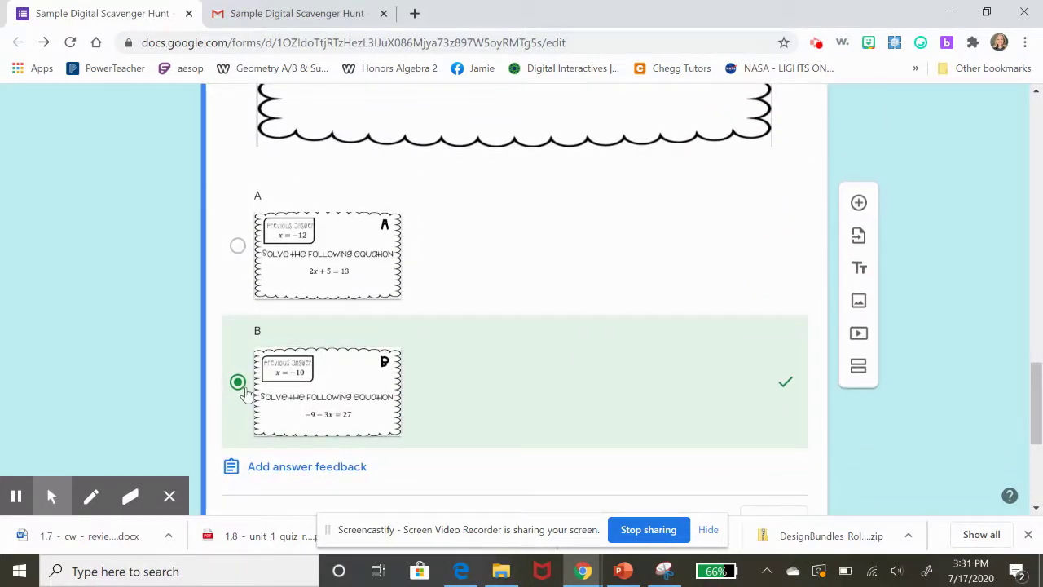
{"action": "scroll", "coordinate": [668, 489], "scroll_direction": "down", "scroll_amount": 1}
{"action": "left_click", "coordinate": [756, 446]}
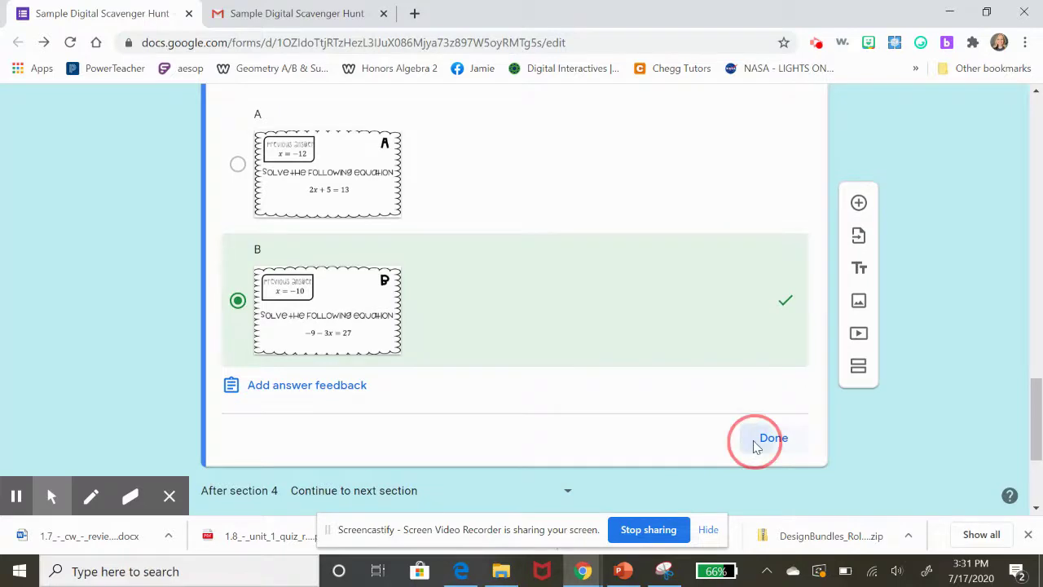
{"action": "scroll", "coordinate": [585, 410], "scroll_direction": "down", "scroll_amount": 1}
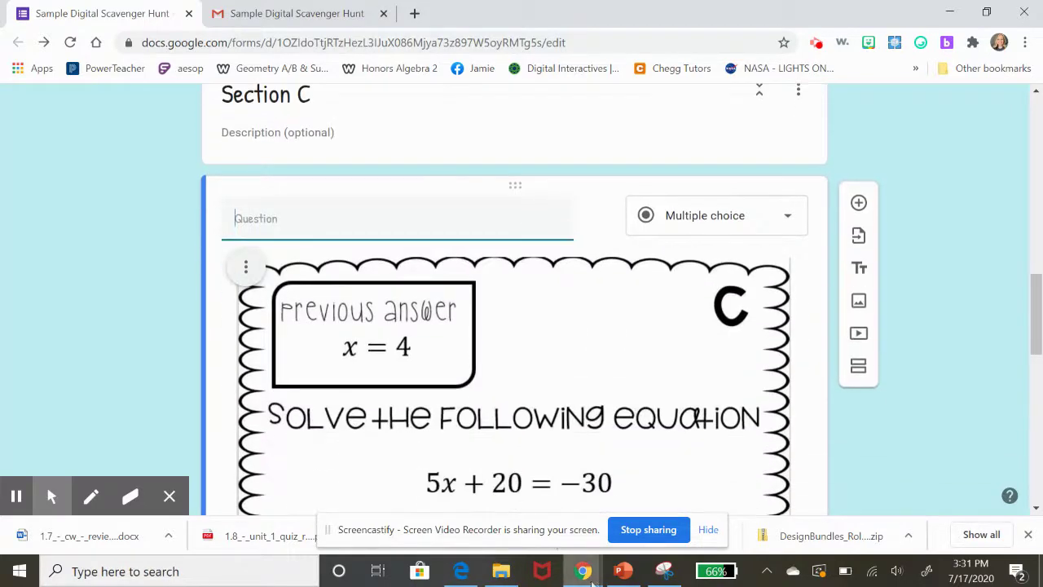
Check the solution order on the Section C slide in PowerPoint, and return to the form in Chrome
{"action": "left_click", "coordinate": [640, 574]}
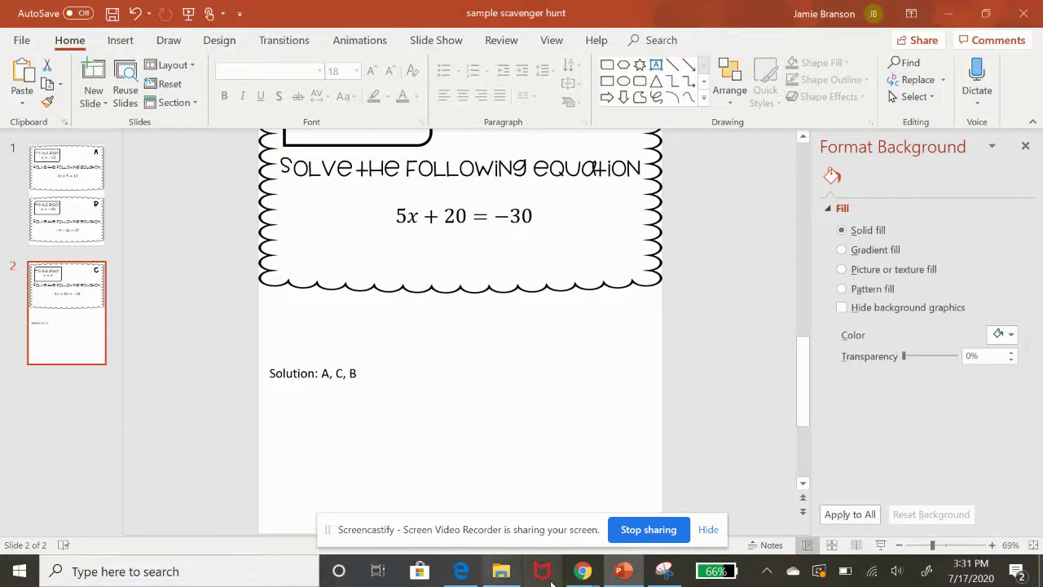
{"action": "left_click", "coordinate": [548, 472]}
{"action": "scroll", "coordinate": [548, 438], "scroll_direction": "up", "scroll_amount": 5}
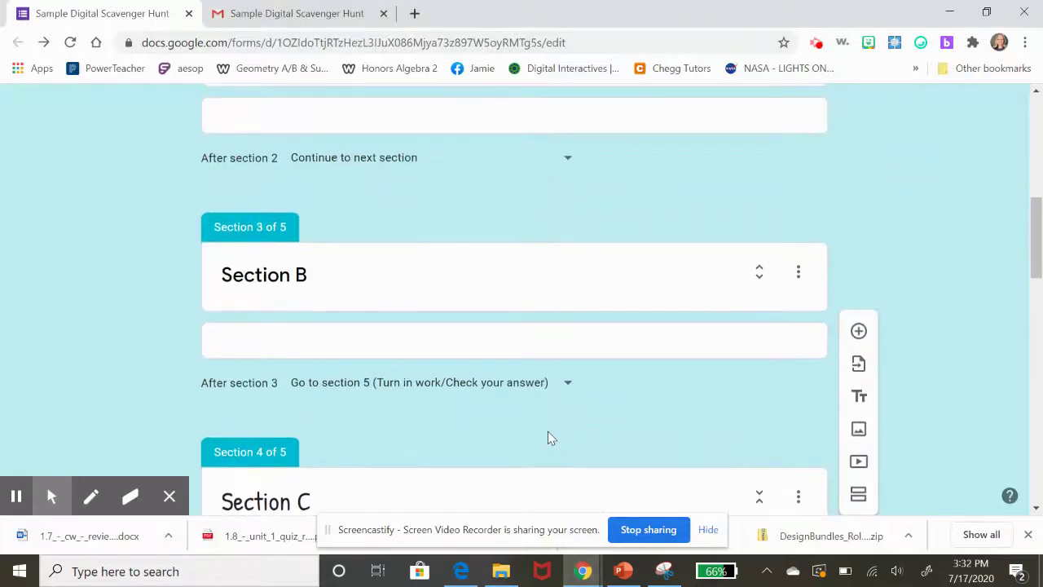
Expand the Section B question and mark option A as the correct answer in its answer key
{"action": "left_click", "coordinate": [489, 334]}
{"action": "scroll", "coordinate": [489, 346], "scroll_direction": "down", "scroll_amount": 10}
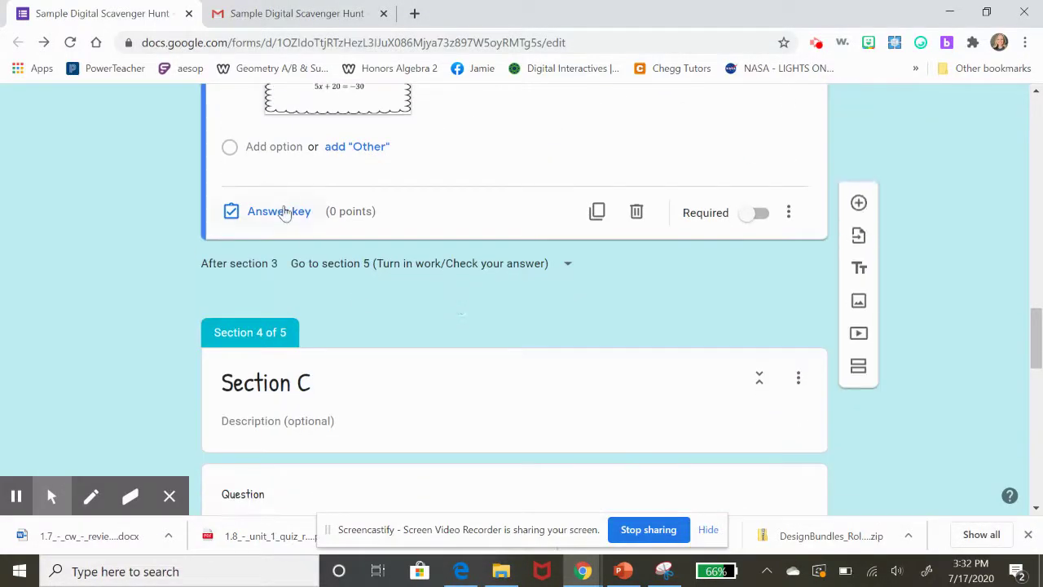
{"action": "left_click", "coordinate": [288, 213]}
{"action": "scroll", "coordinate": [333, 312], "scroll_direction": "down", "scroll_amount": 6}
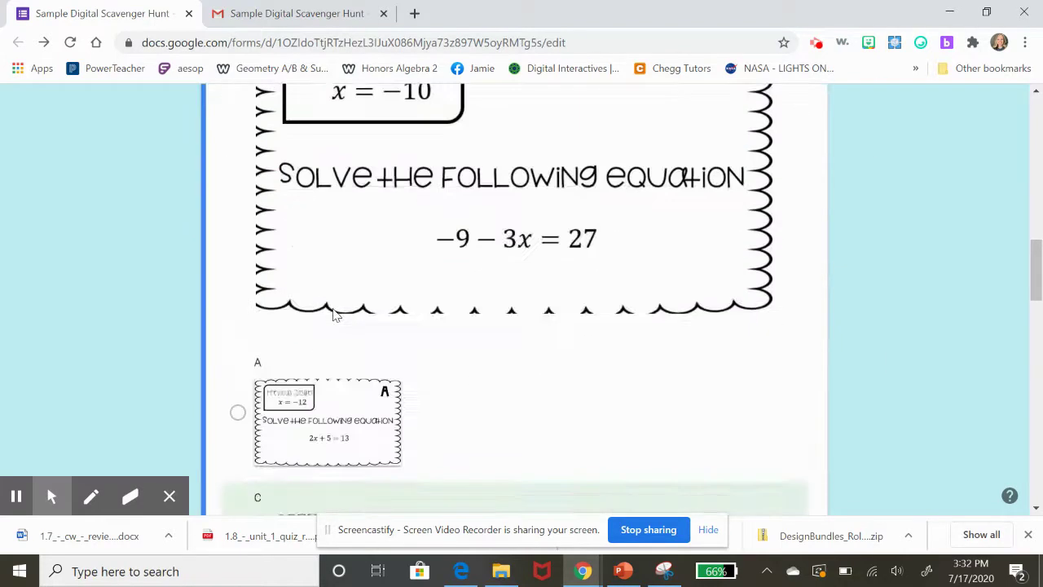
{"action": "left_click", "coordinate": [238, 250]}
{"action": "left_click", "coordinate": [237, 384]}
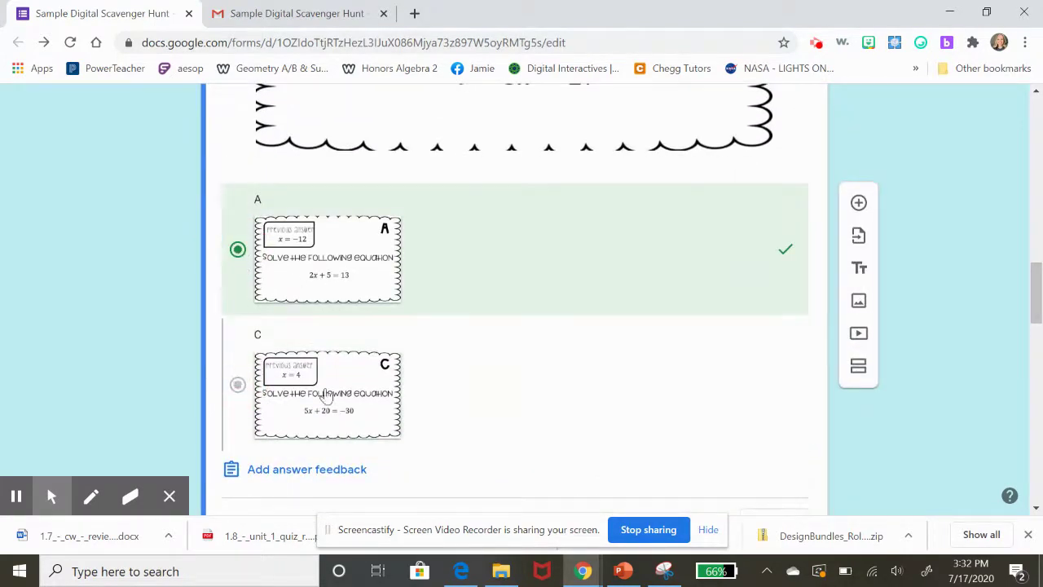
{"action": "scroll", "coordinate": [498, 390], "scroll_direction": "down", "scroll_amount": 2}
{"action": "left_click", "coordinate": [770, 359]}
Turn on answer-based section navigation for the Section C question
{"action": "scroll", "coordinate": [640, 364], "scroll_direction": "down", "scroll_amount": 12}
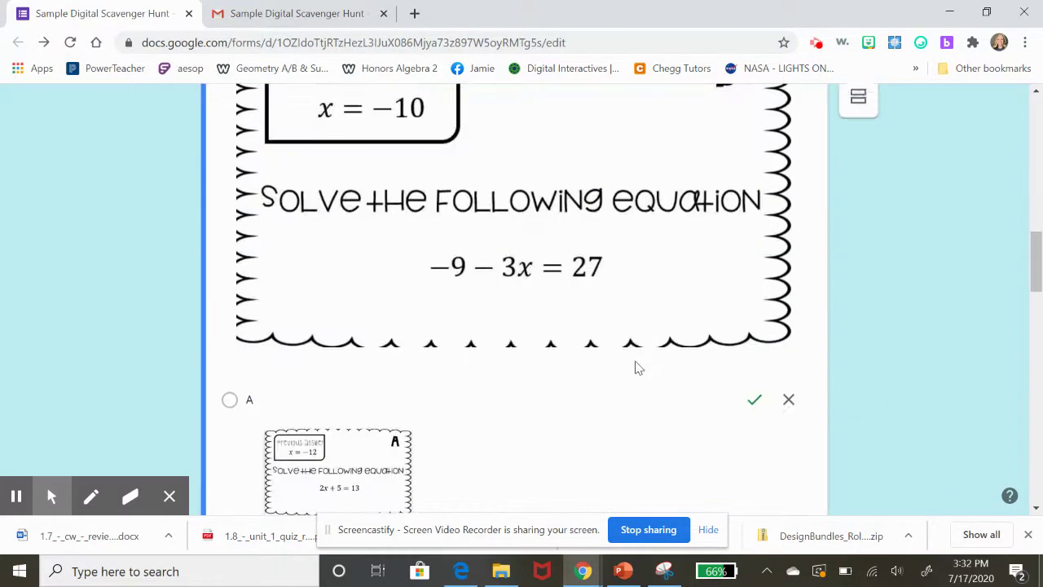
{"action": "scroll", "coordinate": [636, 362], "scroll_direction": "down", "scroll_amount": 5}
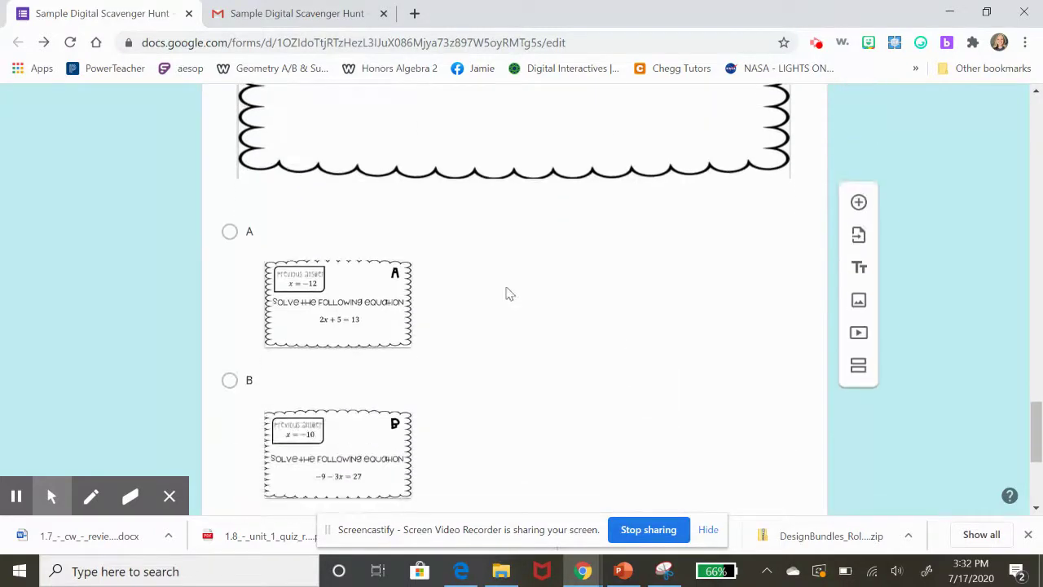
{"action": "left_click", "coordinate": [507, 291]}
{"action": "scroll", "coordinate": [693, 391], "scroll_direction": "down", "scroll_amount": 2}
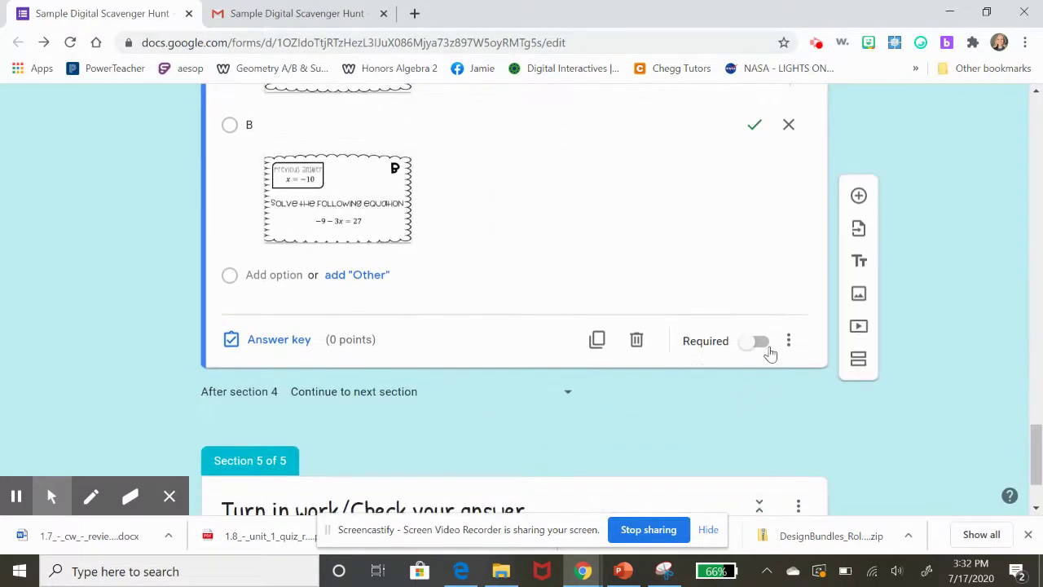
{"action": "left_click", "coordinate": [787, 342]}
{"action": "left_click", "coordinate": [811, 410]}
Route the Section C question's option A to section 2 (Section A) and option B to section 3 (Section B)
{"action": "scroll", "coordinate": [694, 330], "scroll_direction": "up", "scroll_amount": 3}
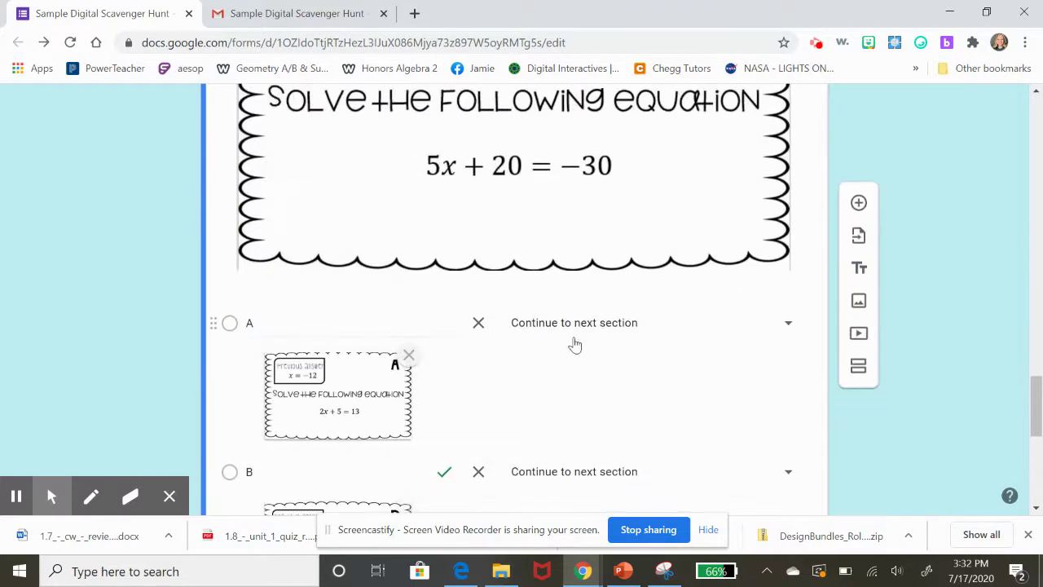
{"action": "scroll", "coordinate": [657, 268], "scroll_direction": "down", "scroll_amount": 1}
{"action": "left_click", "coordinate": [655, 255]}
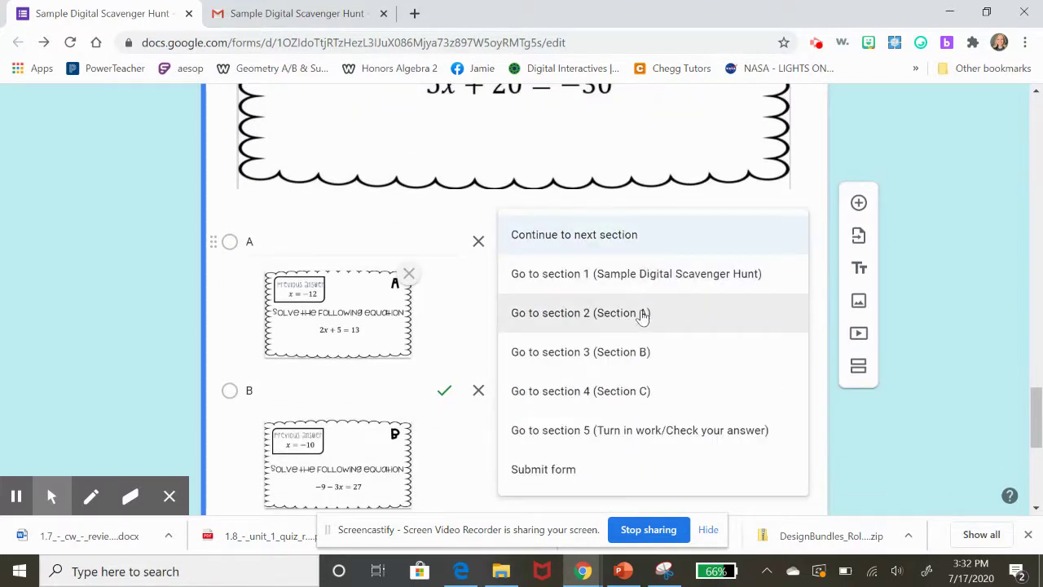
{"action": "left_click", "coordinate": [643, 313]}
{"action": "scroll", "coordinate": [644, 306], "scroll_direction": "down", "scroll_amount": 2}
{"action": "left_click", "coordinate": [620, 231]}
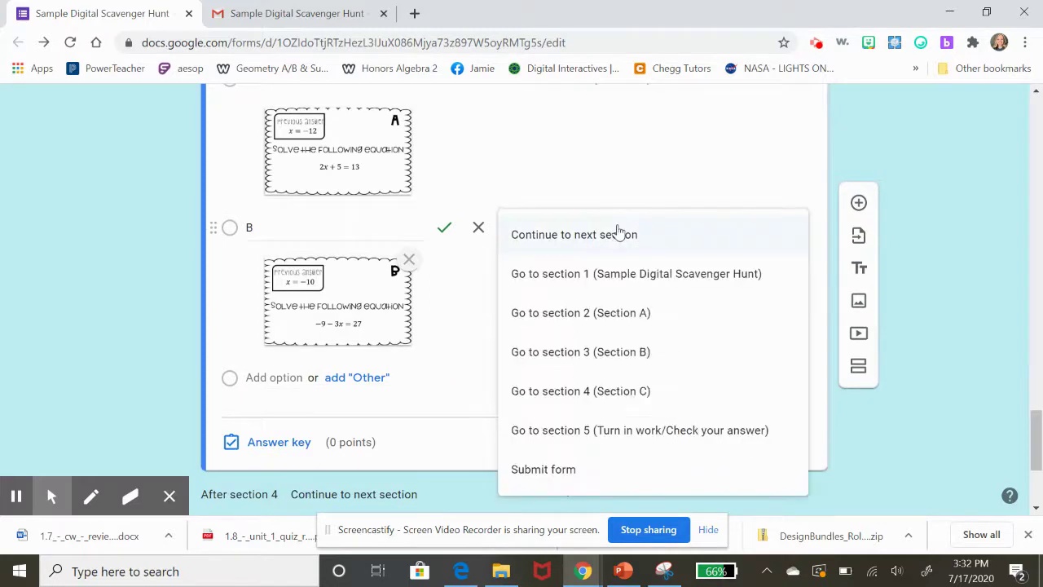
{"action": "left_click", "coordinate": [621, 353]}
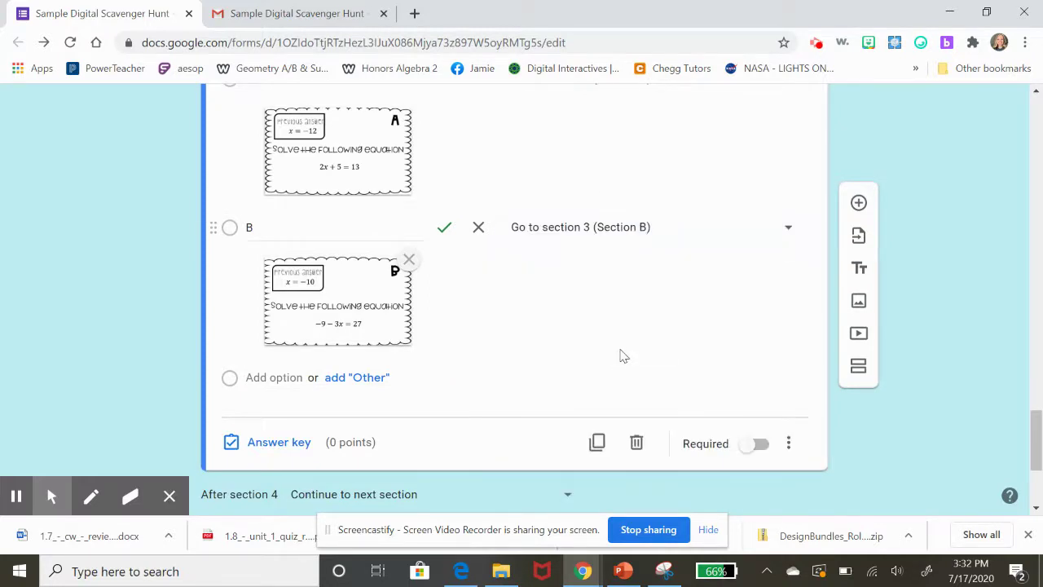
Add a question to section 5 reading "Check your answer. Type in the order of the problems, use all caps and no spaces. Ex. ABC"
{"action": "scroll", "coordinate": [621, 354], "scroll_direction": "down", "scroll_amount": 2}
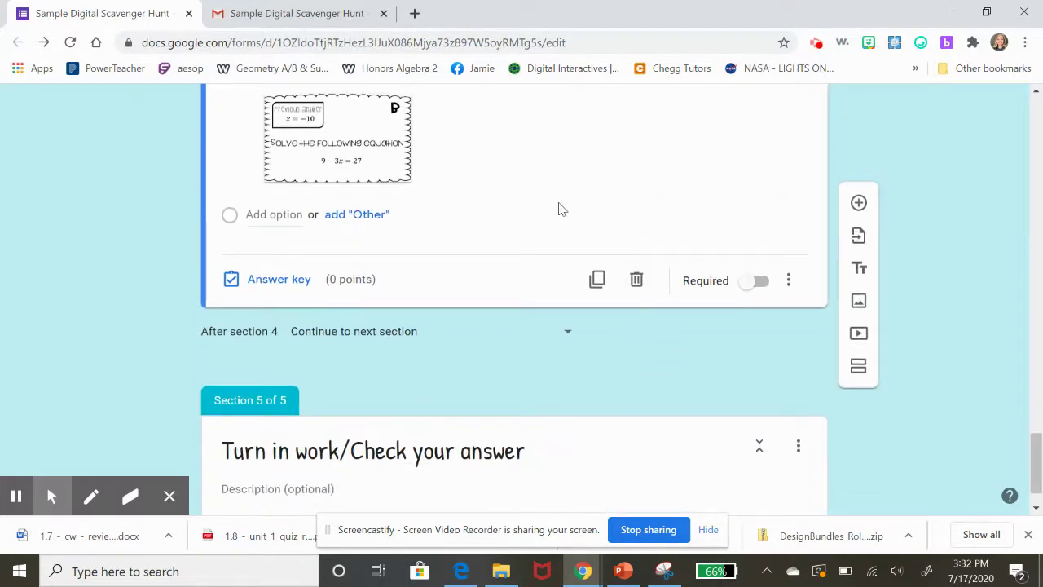
{"action": "scroll", "coordinate": [559, 207], "scroll_direction": "down", "scroll_amount": 1}
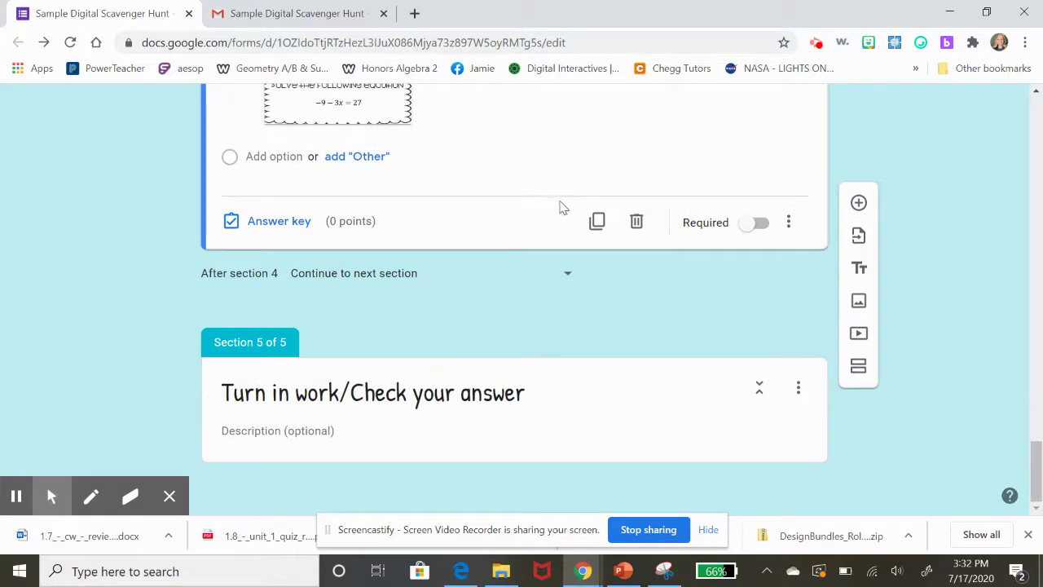
{"action": "left_click", "coordinate": [507, 405]}
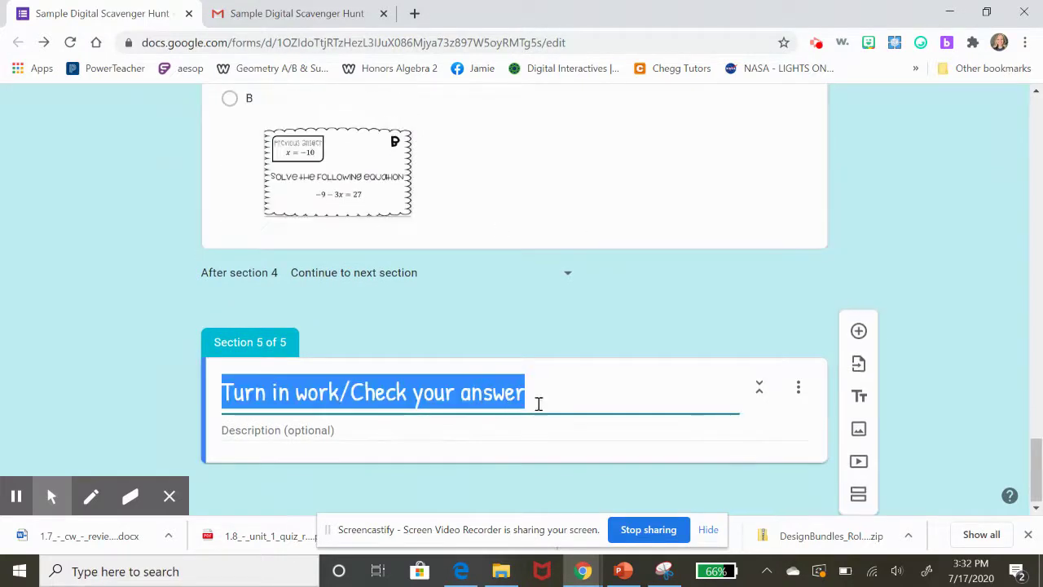
{"action": "left_click", "coordinate": [860, 336]}
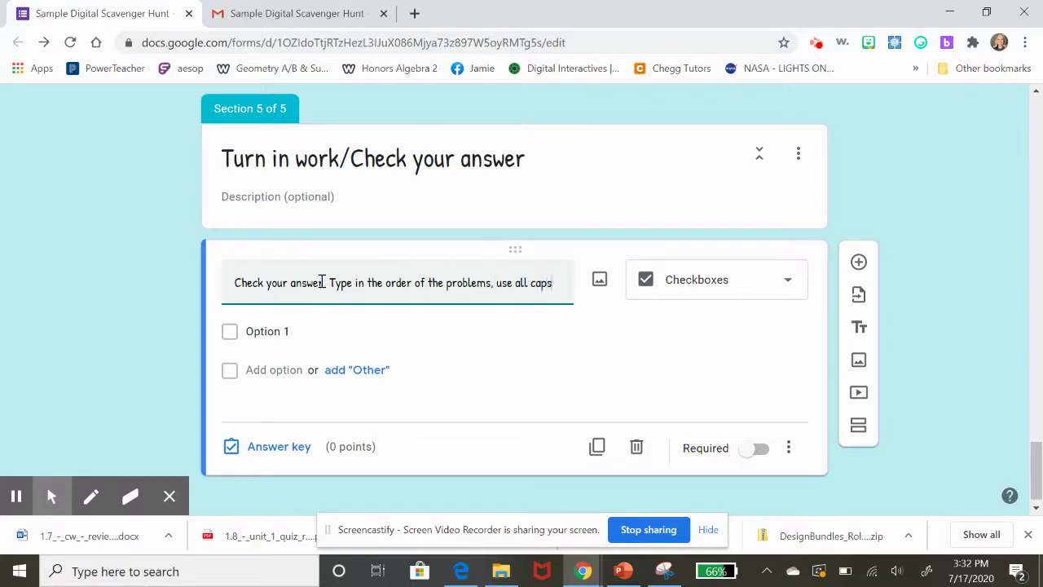
{"action": "type", "text": "and no spaces. Ex. ABC"}
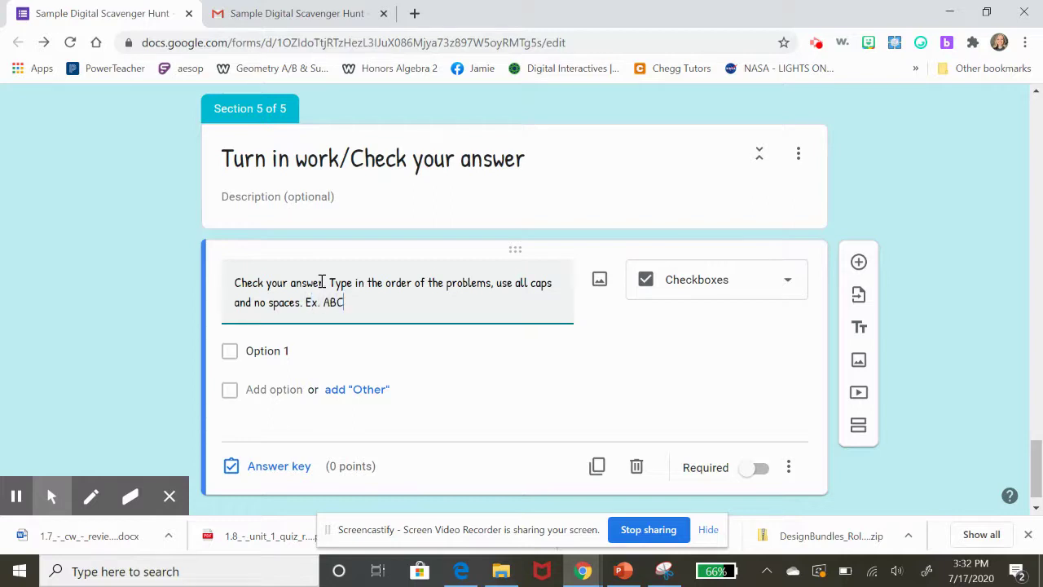
Change the "Check your answer" question to Short answer and make it required
{"action": "left_click", "coordinate": [701, 290]}
{"action": "left_click", "coordinate": [711, 146]}
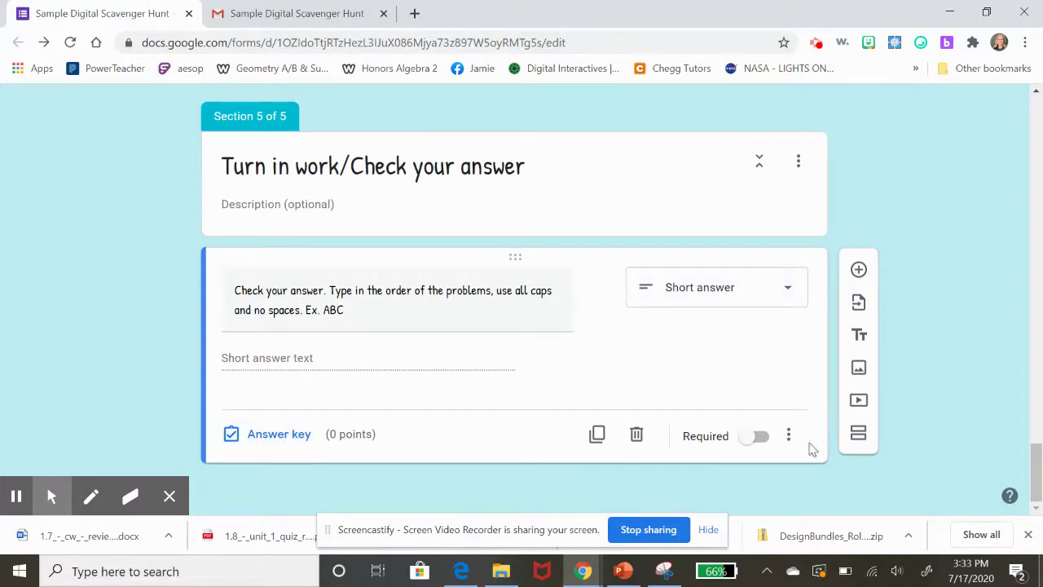
{"action": "left_click", "coordinate": [755, 438]}
Add response validation to the short-answer question, requiring a regular expression that matches the pattern "ACB"
{"action": "left_click", "coordinate": [791, 437]}
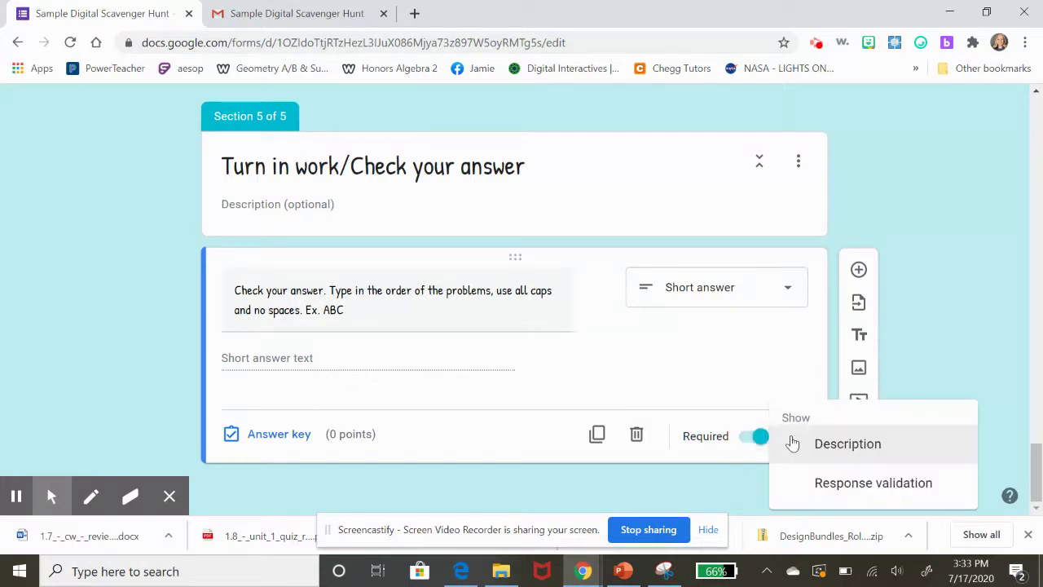
{"action": "left_click", "coordinate": [872, 483]}
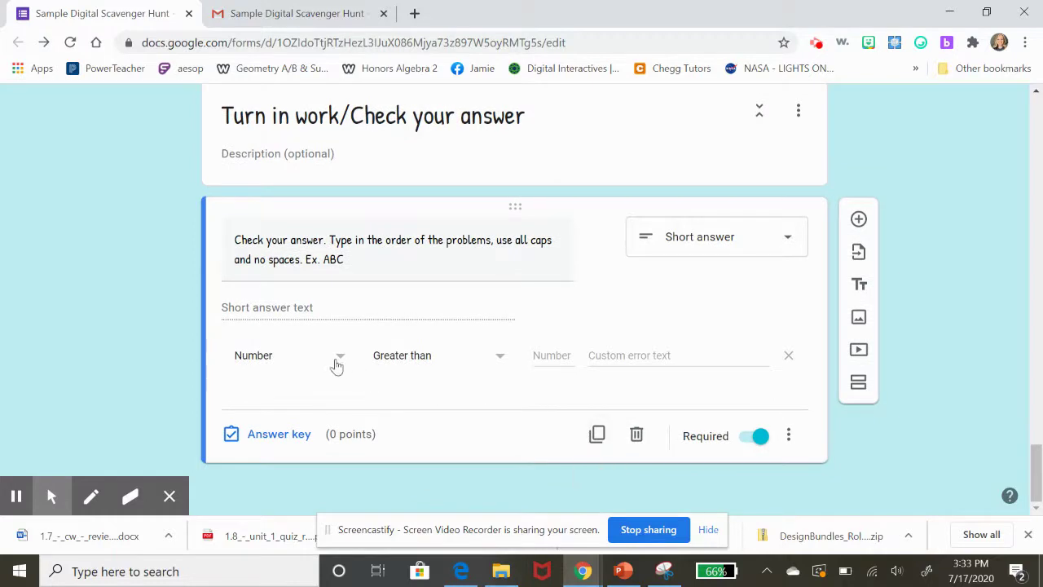
{"action": "left_click", "coordinate": [336, 366]}
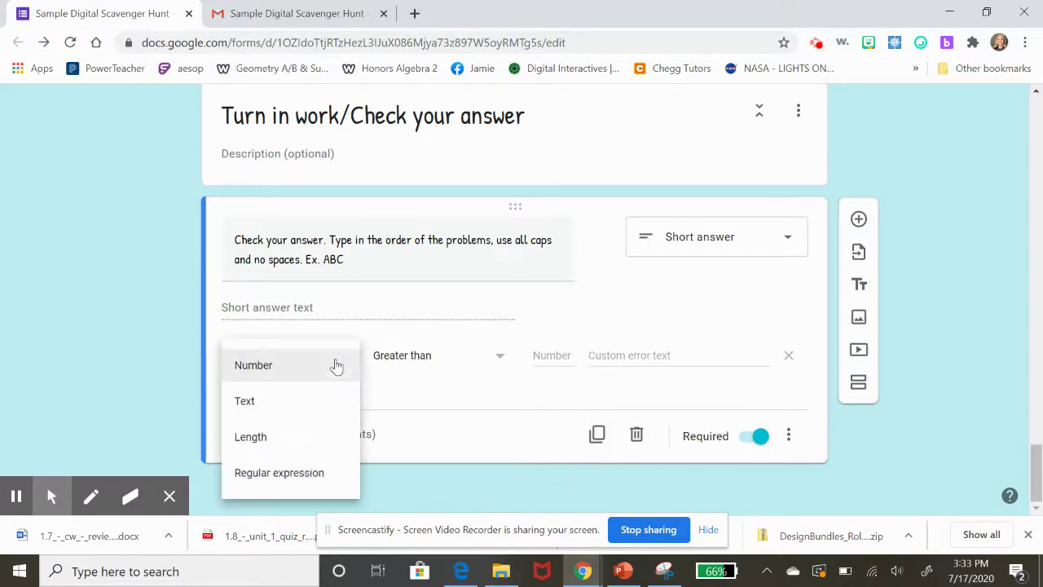
{"action": "left_click", "coordinate": [279, 473]}
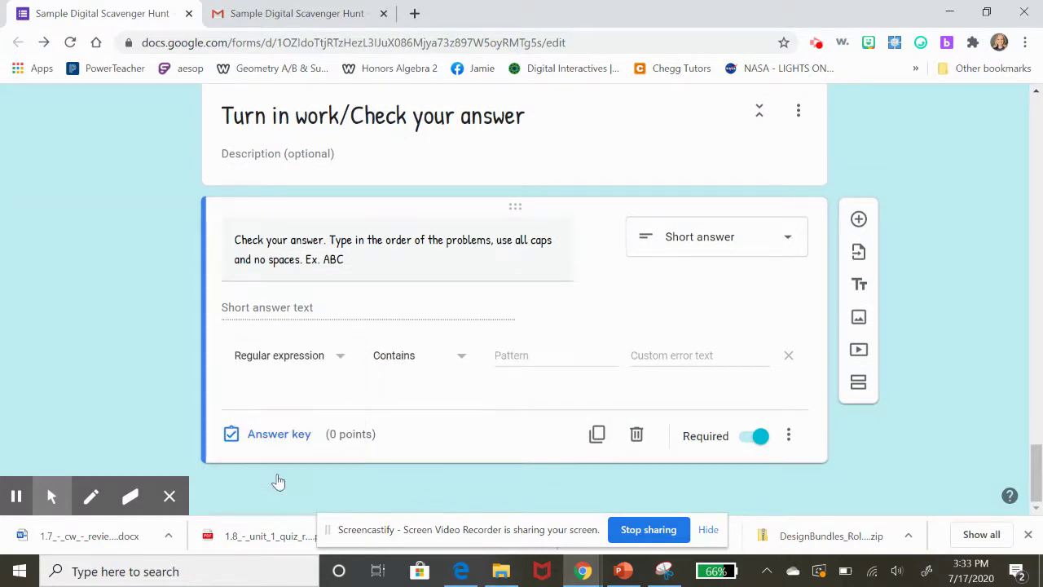
{"action": "left_click", "coordinate": [458, 367]}
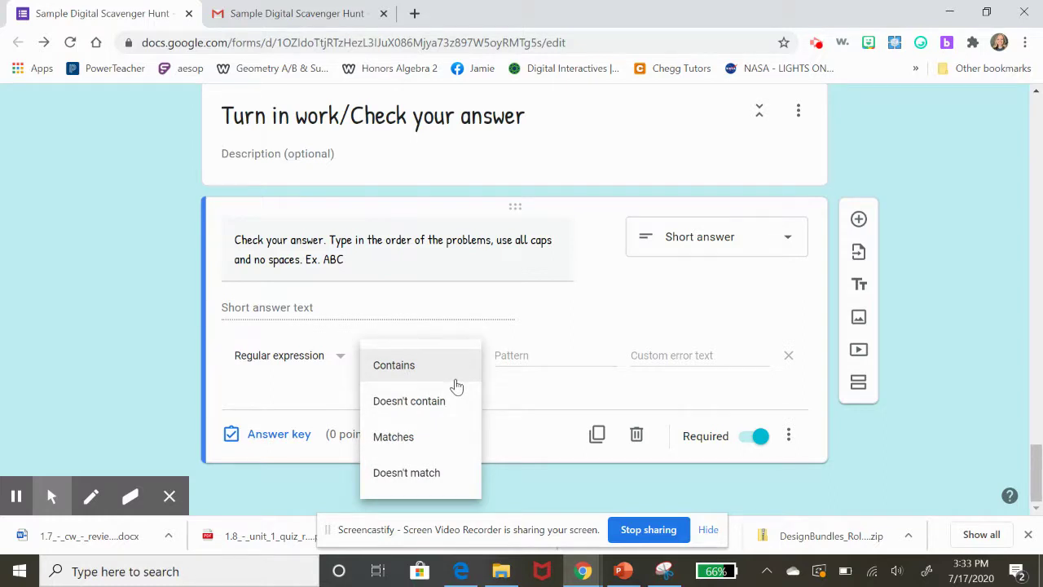
{"action": "left_click", "coordinate": [438, 435]}
{"action": "left_click", "coordinate": [535, 352]}
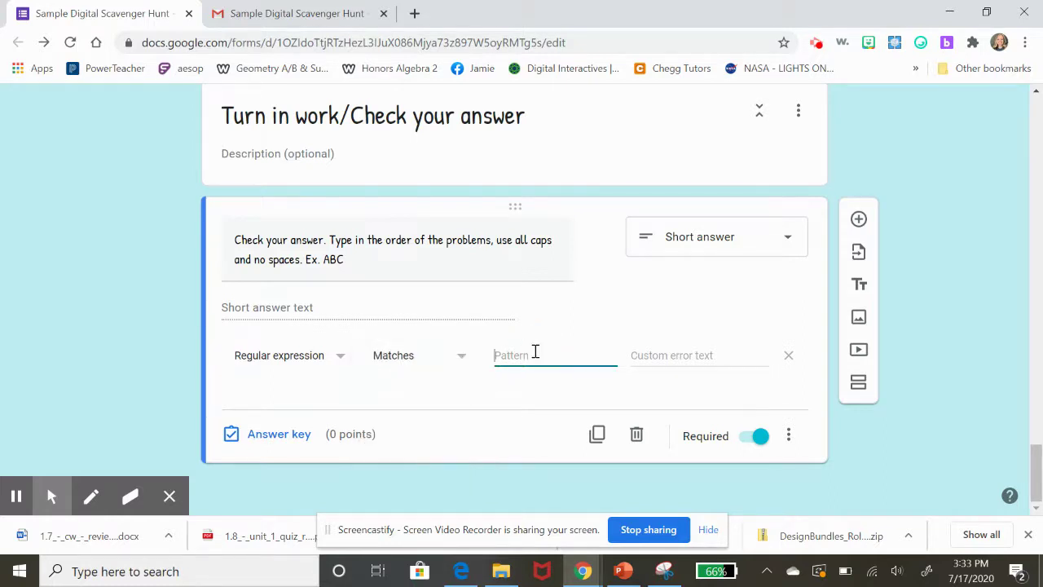
{"action": "type", "text": "ACB"}
Insert ", start on A" after "no spaces" in the "Check your answer" question text
{"action": "triple_click", "coordinate": [301, 260]}
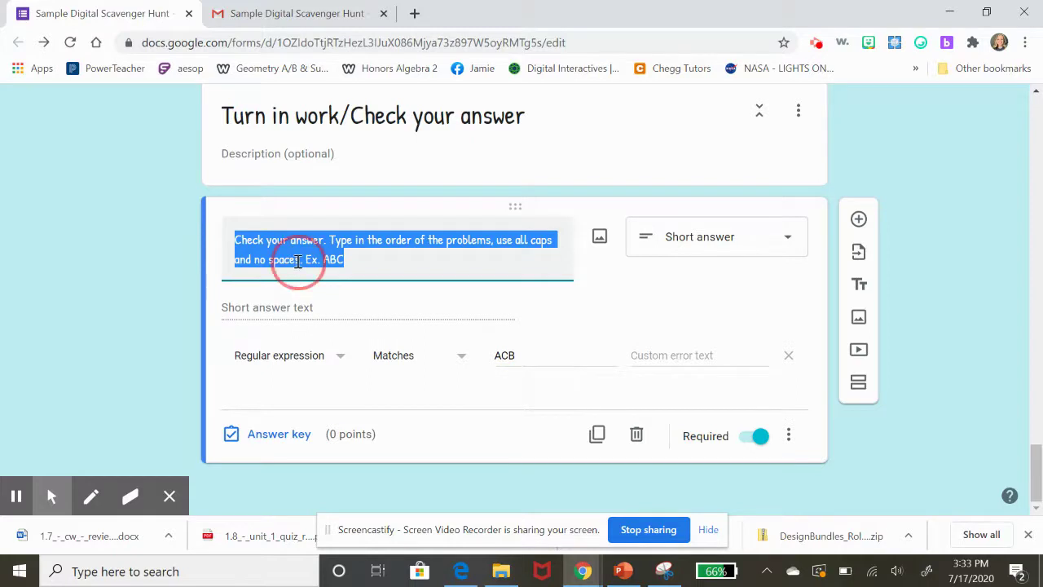
{"action": "left_click", "coordinate": [301, 261]}
{"action": "type", "text": ", start on"}
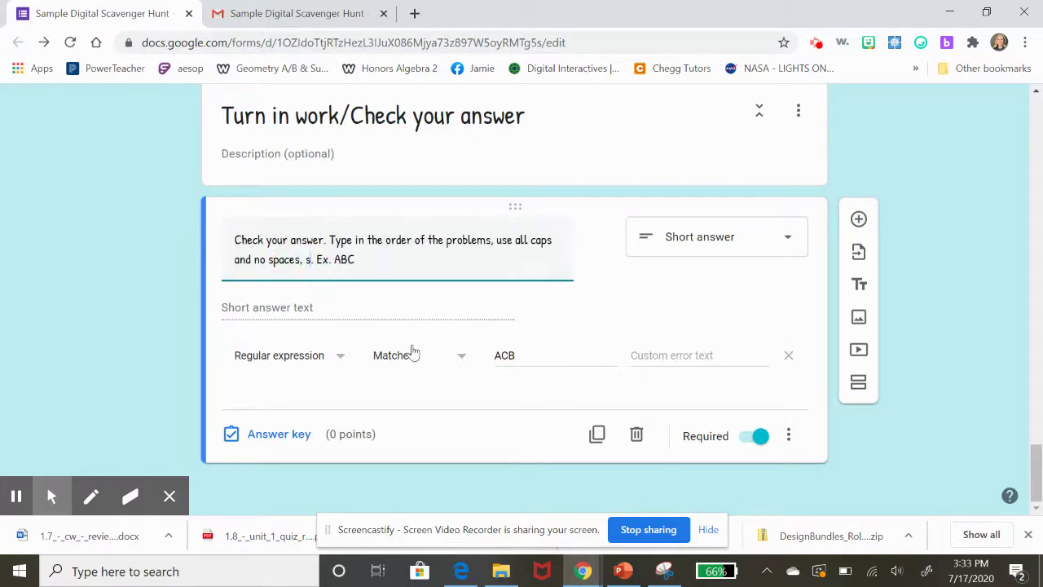
{"action": "type", "text": " A"}
Set the validation's custom error text to "oops, go back and try again."
{"action": "left_click", "coordinate": [571, 356]}
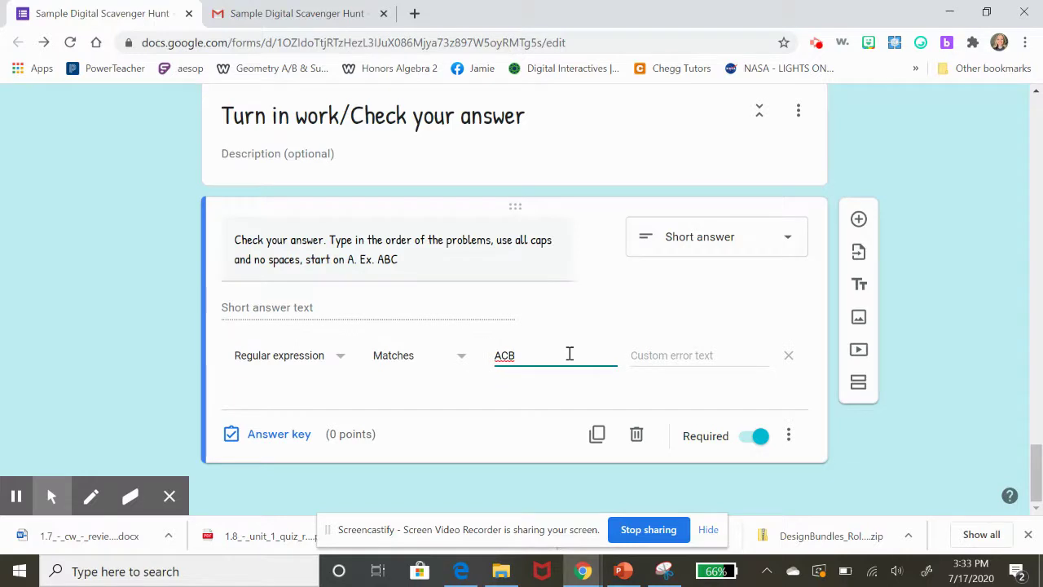
{"action": "left_click", "coordinate": [649, 361]}
{"action": "type", "text": "oops,"}
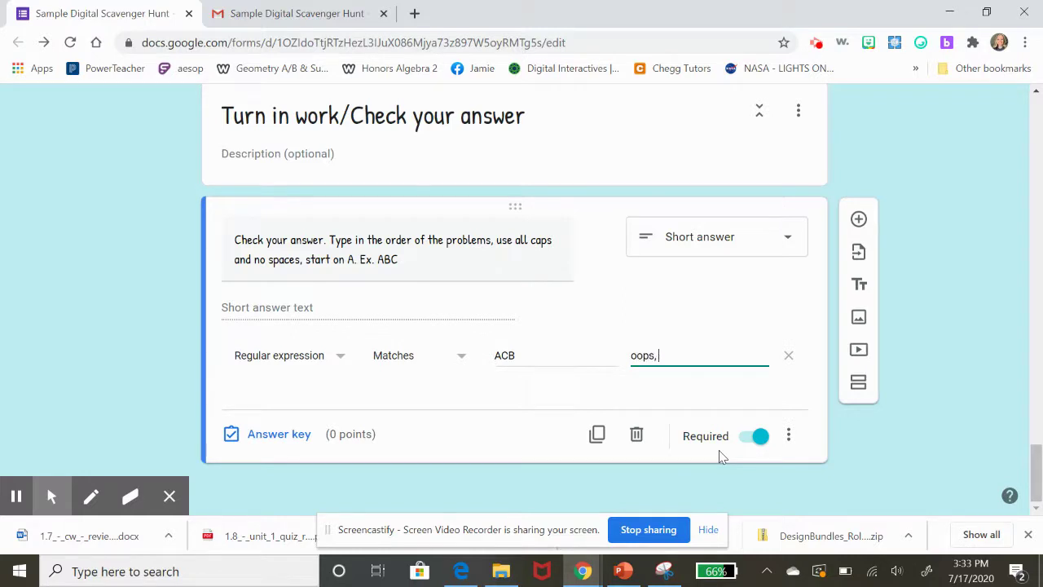
{"action": "type", "text": " go back and try again."}
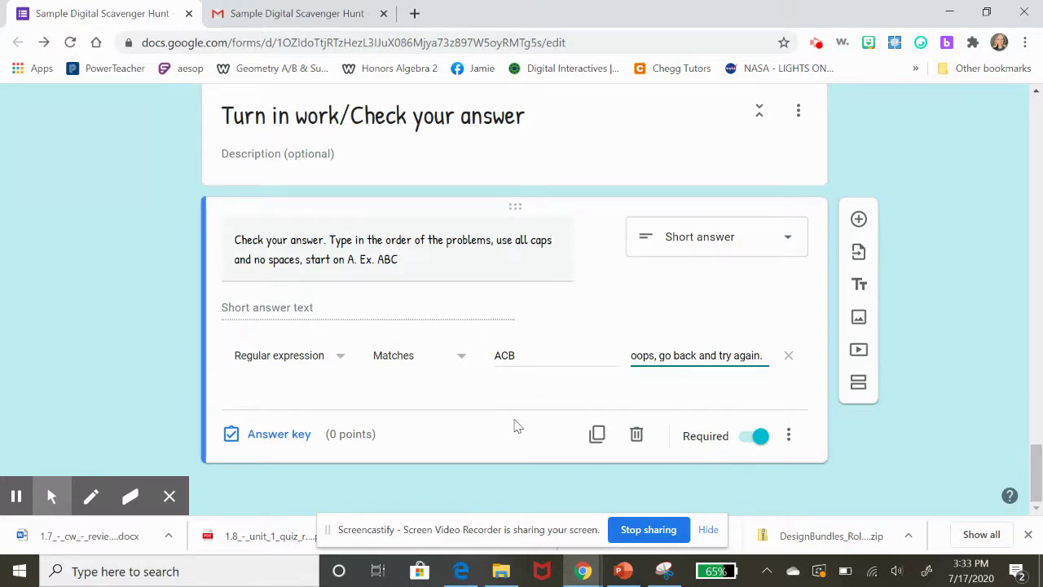
Add "ACB" as the correct answer in the "Check your answer" question's answer key
{"action": "left_click", "coordinate": [295, 438]}
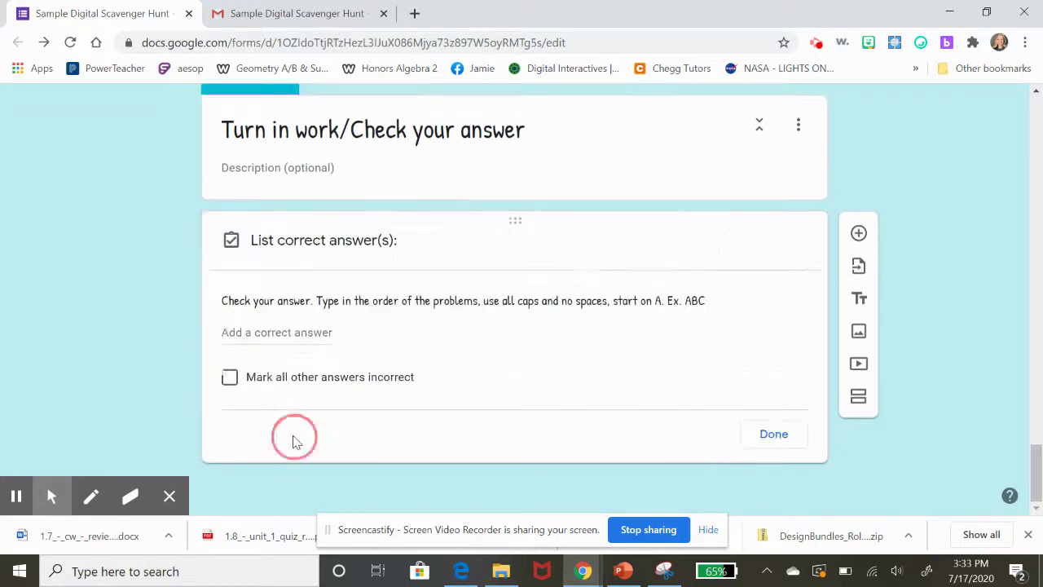
{"action": "left_click", "coordinate": [276, 339]}
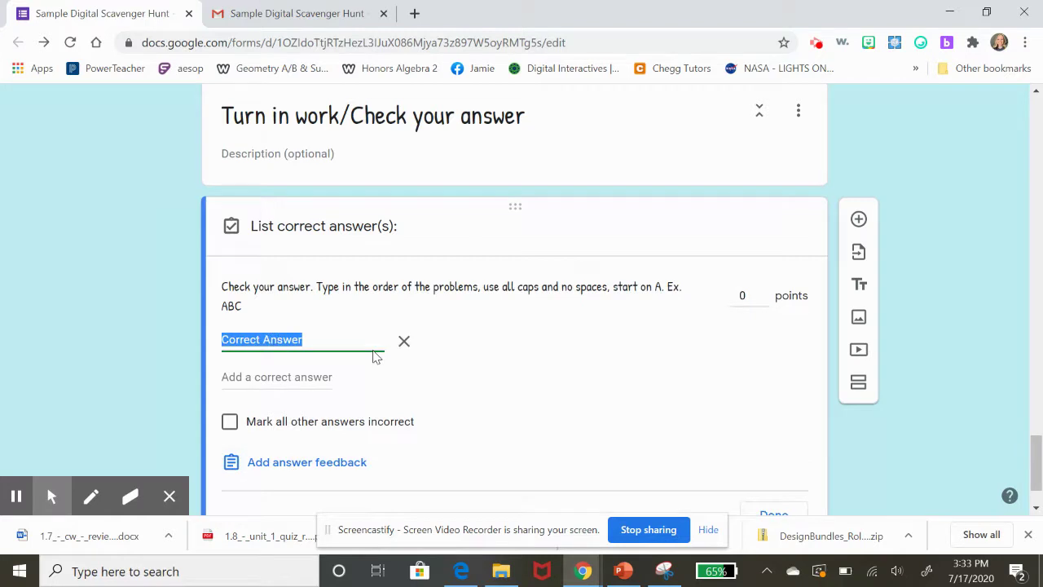
{"action": "type", "text": "ACB"}
{"action": "scroll", "coordinate": [502, 381], "scroll_direction": "down", "scroll_amount": 1}
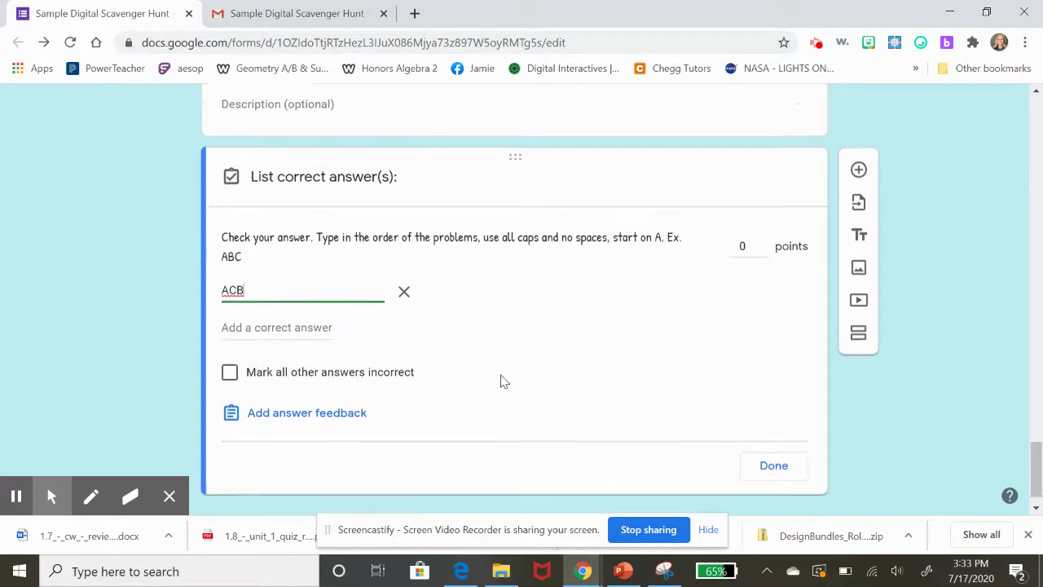
{"action": "left_click", "coordinate": [764, 437]}
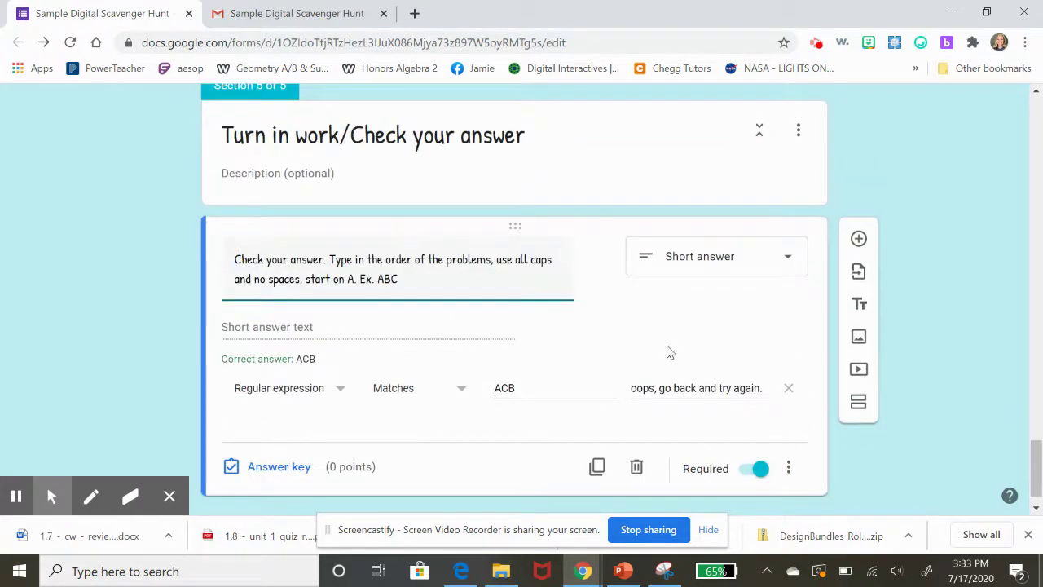
Add a file upload question below the "Check your answer" question in the final section
{"action": "left_click", "coordinate": [859, 207]}
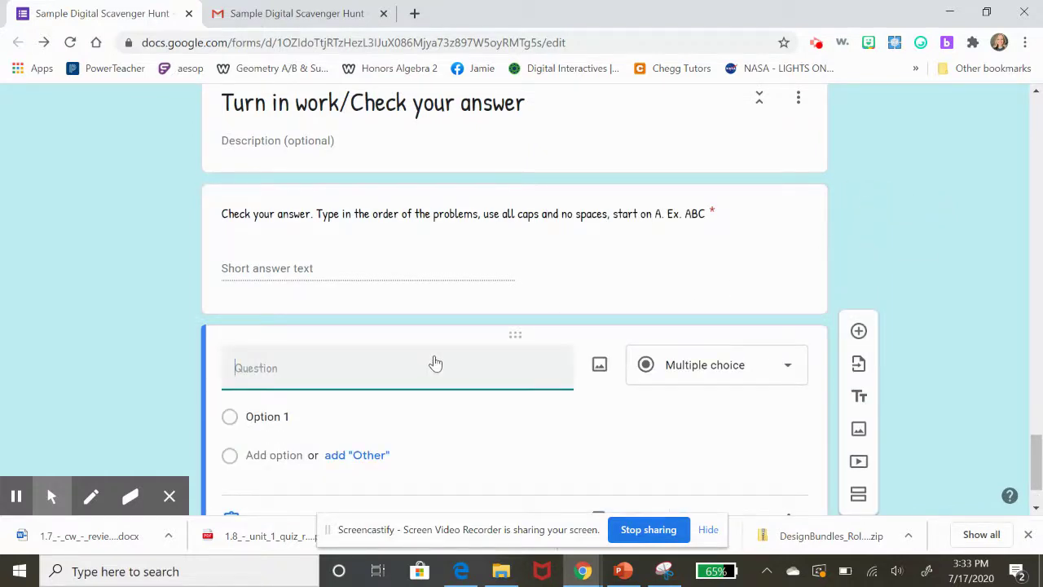
{"action": "left_click", "coordinate": [733, 375]}
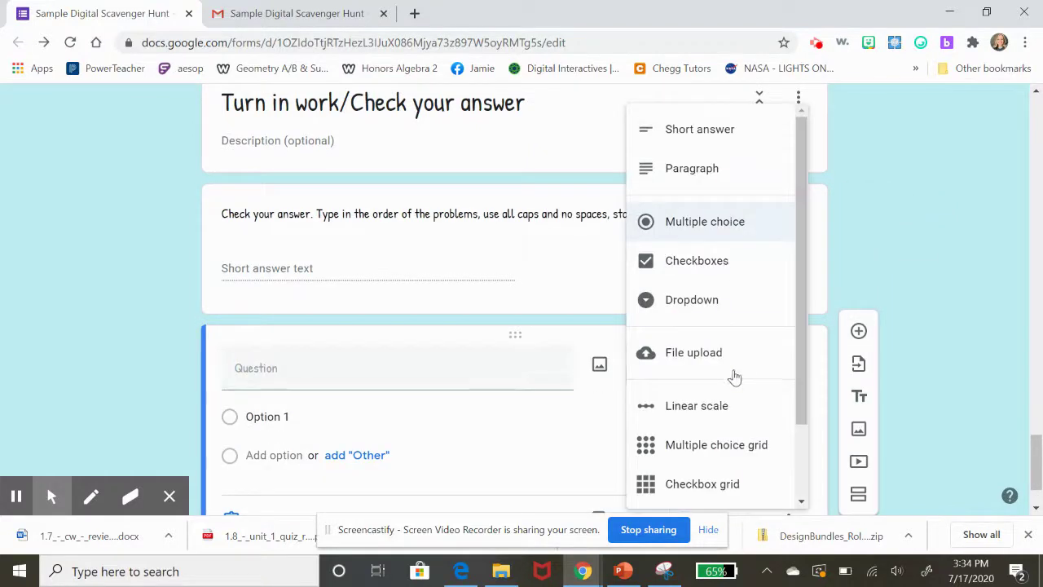
{"action": "left_click", "coordinate": [727, 370]}
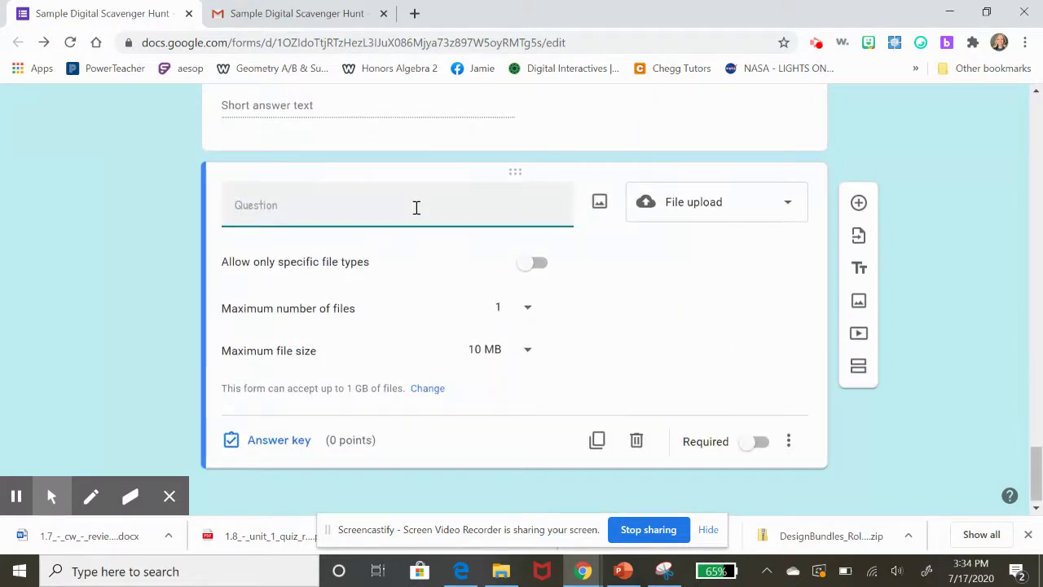
Title the upload question "Take a picture and upload your work. Make sure all problems are labeled and your name is shown on your paper."
{"action": "left_click", "coordinate": [416, 207]}
{"action": "type", "text": "t"}
{"action": "key", "text": "BackSpace"}
{"action": "type", "text": "Take a picture and upload your"}
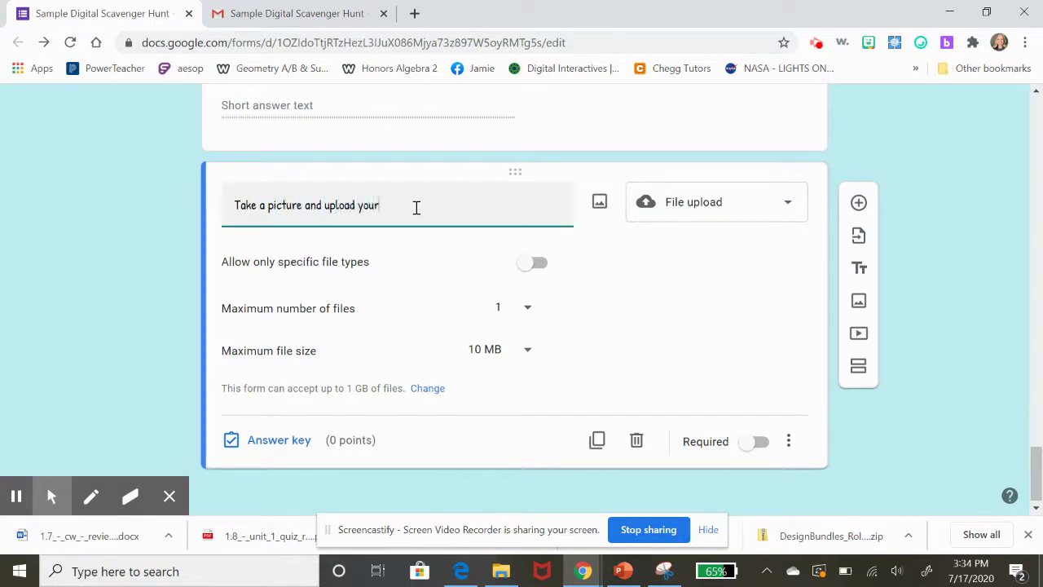
{"action": "type", "text": " work. Make sure all problems are la"}
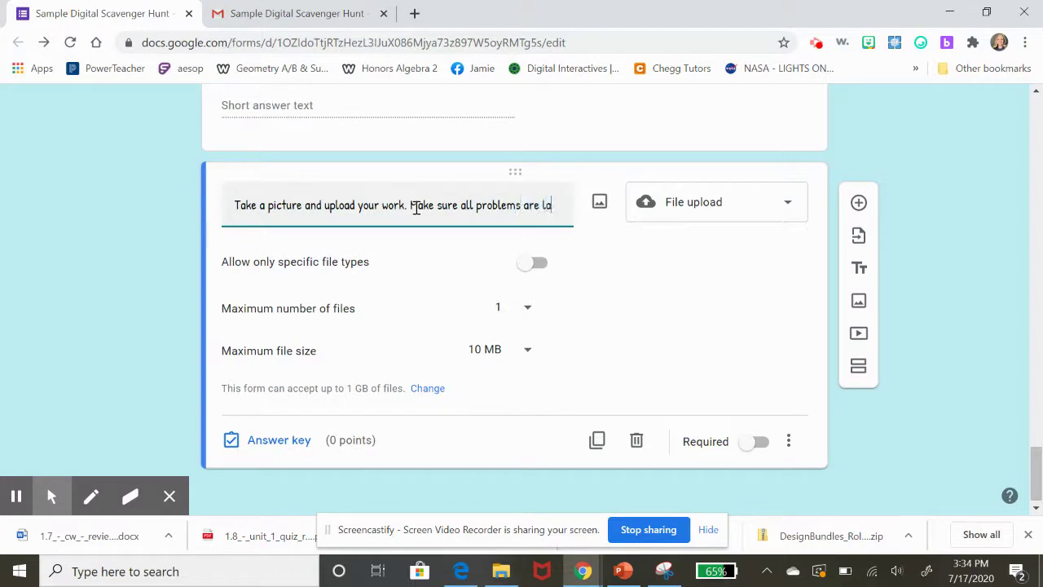
{"action": "type", "text": "beled and your name"}
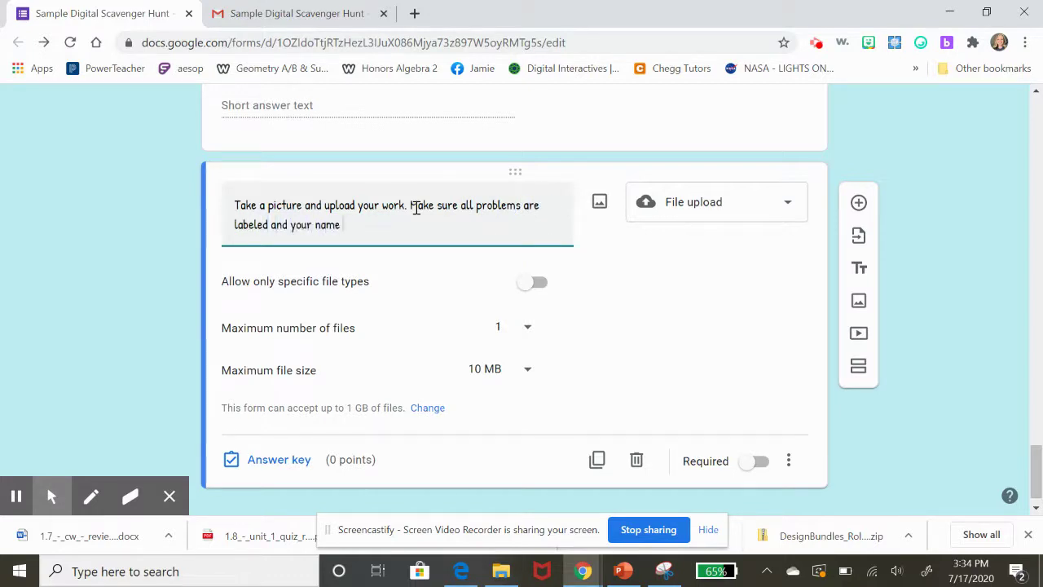
{"action": "type", "text": " is shown on your paper."}
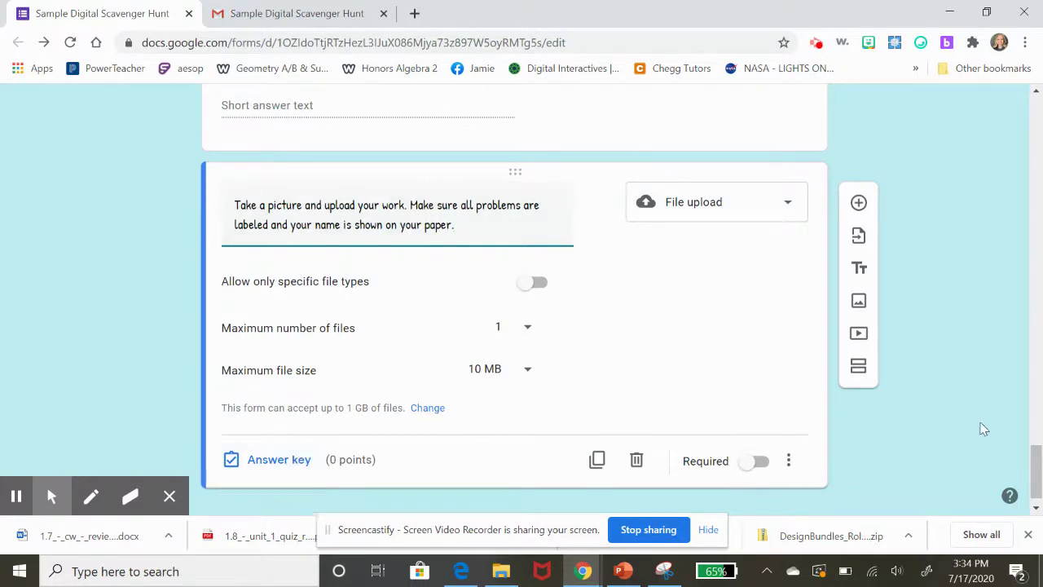
Preview the form, fill in the Name field with a sample name, and continue to Section A
{"action": "left_click_drag", "start_coordinate": [1035, 486], "coordinate": [1032, 96]}
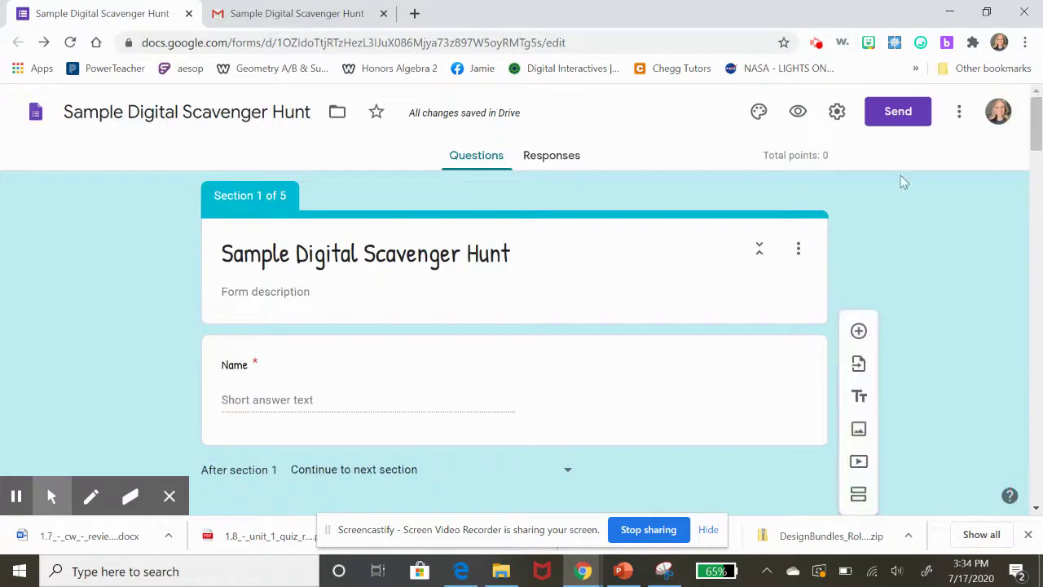
{"action": "left_click", "coordinate": [800, 115]}
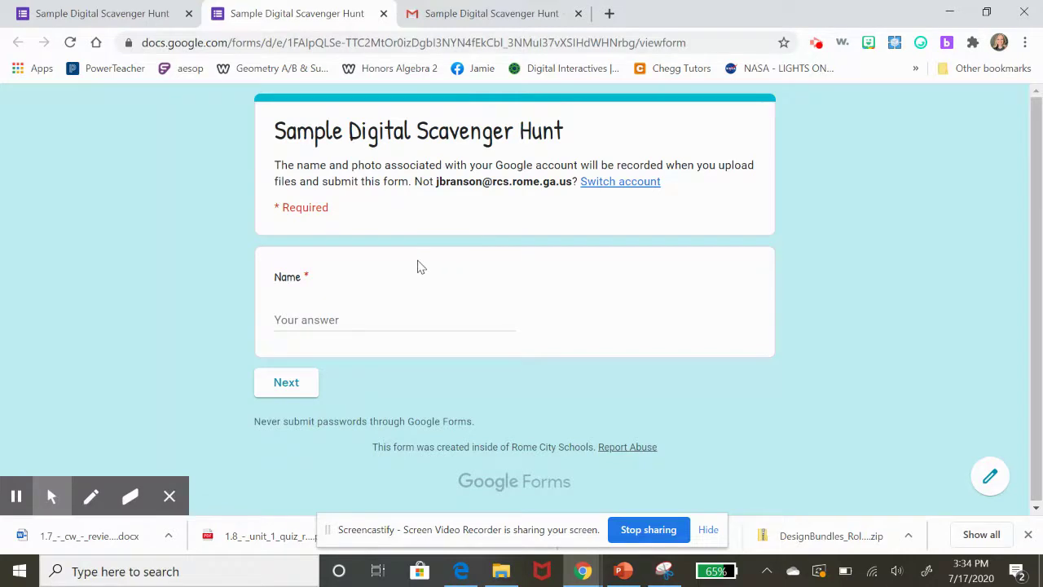
{"action": "left_click", "coordinate": [331, 323]}
{"action": "type", "text": "stud"}
{"action": "left_click", "coordinate": [292, 384]}
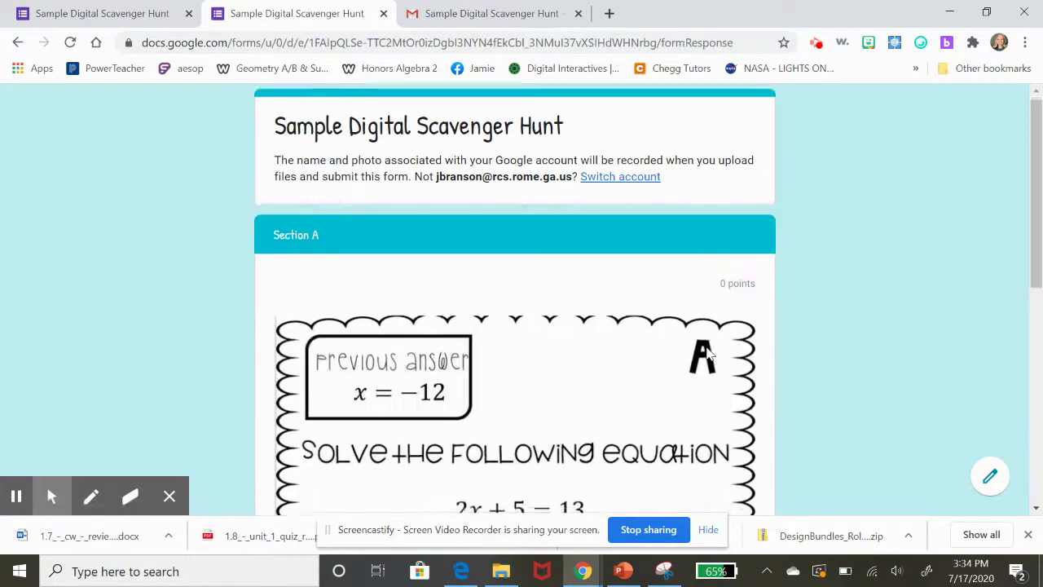
Review the Section A problem card in the preview, choose answer C, and continue to the section it leads to
{"action": "scroll", "coordinate": [697, 342], "scroll_direction": "down", "scroll_amount": 3}
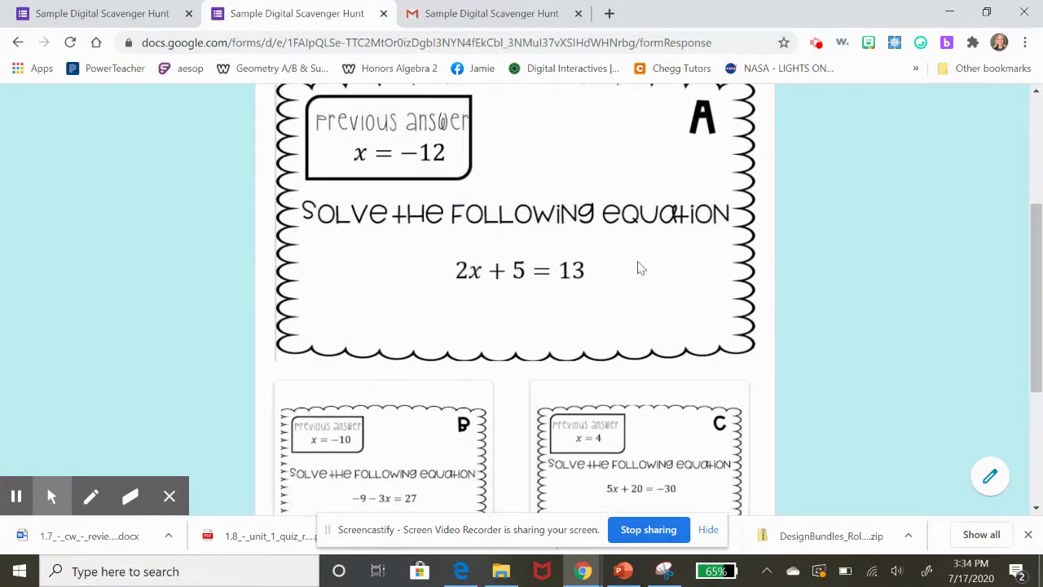
{"action": "scroll", "coordinate": [640, 269], "scroll_direction": "down", "scroll_amount": 2}
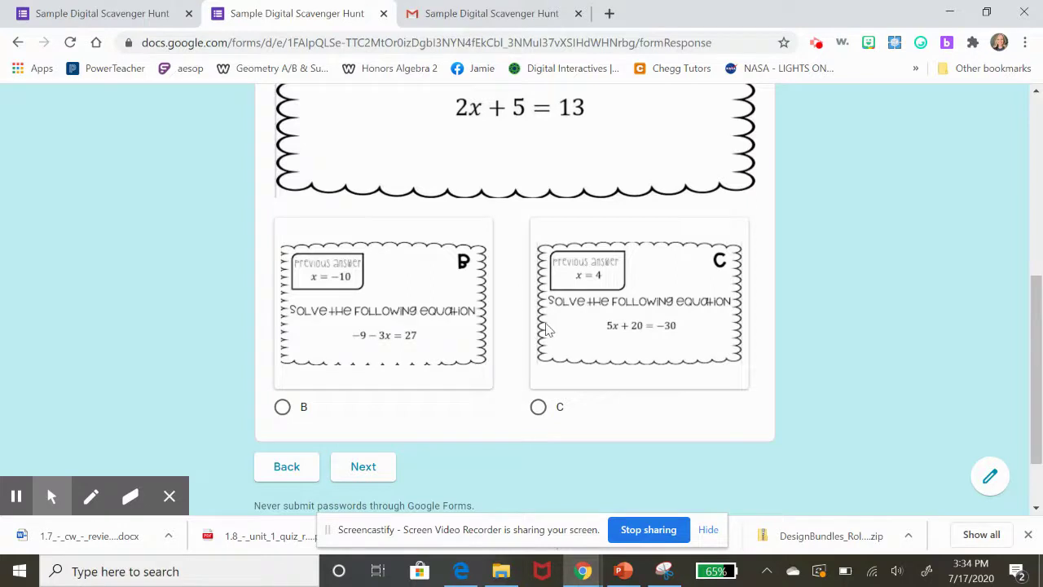
{"action": "scroll", "coordinate": [573, 321], "scroll_direction": "up", "scroll_amount": 2}
{"action": "scroll", "coordinate": [529, 177], "scroll_direction": "down", "scroll_amount": 2}
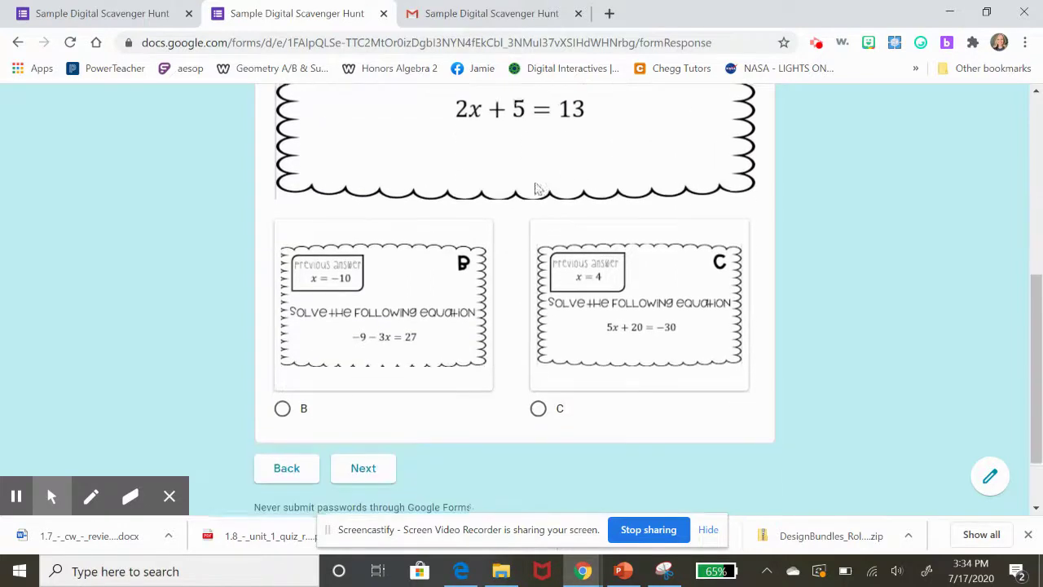
{"action": "left_click", "coordinate": [539, 407]}
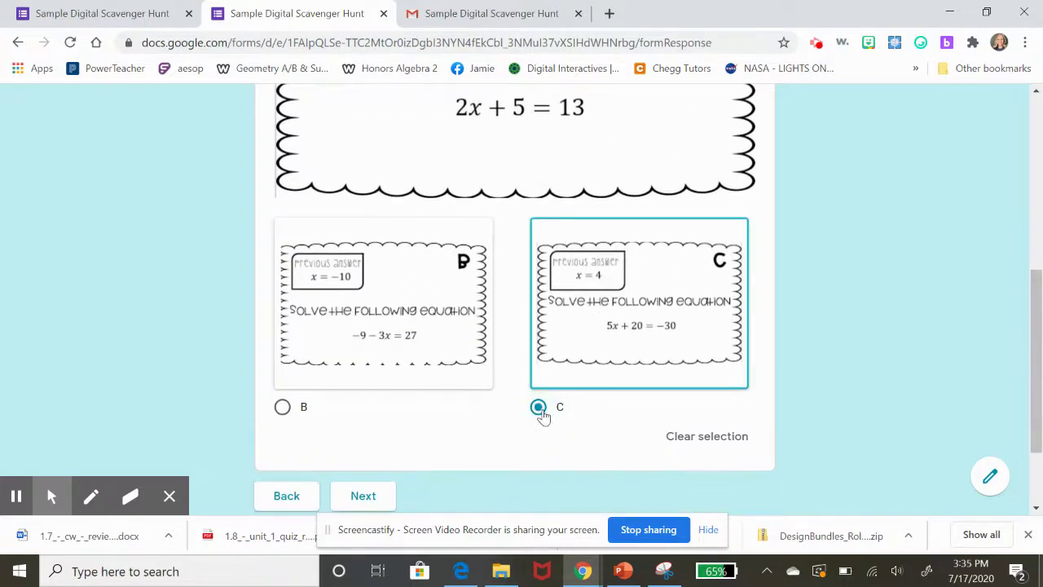
{"action": "scroll", "coordinate": [390, 418], "scroll_direction": "down", "scroll_amount": 1}
{"action": "left_click", "coordinate": [388, 415]}
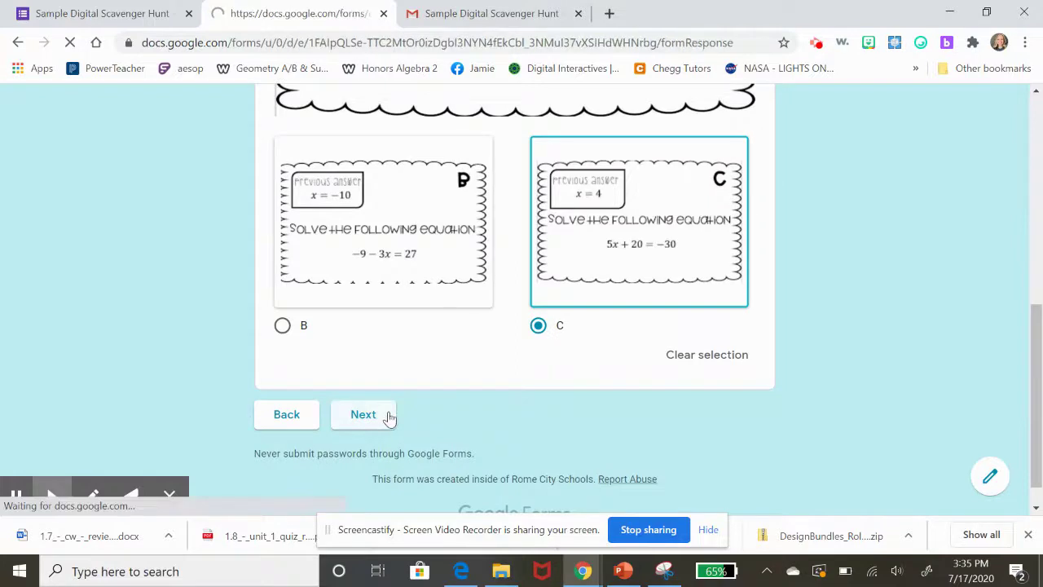
Choose answer B in Section C and answer A in Section B, continuing to the "Turn in work/Check your answer" section
{"action": "scroll", "coordinate": [513, 405], "scroll_direction": "down", "scroll_amount": 5}
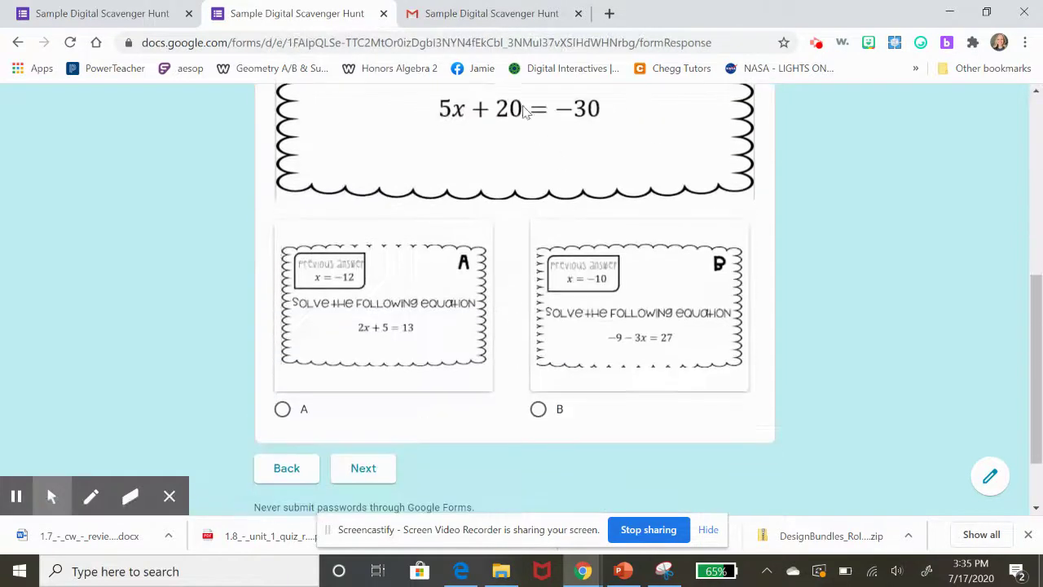
{"action": "left_click", "coordinate": [539, 409]}
{"action": "left_click", "coordinate": [352, 504]}
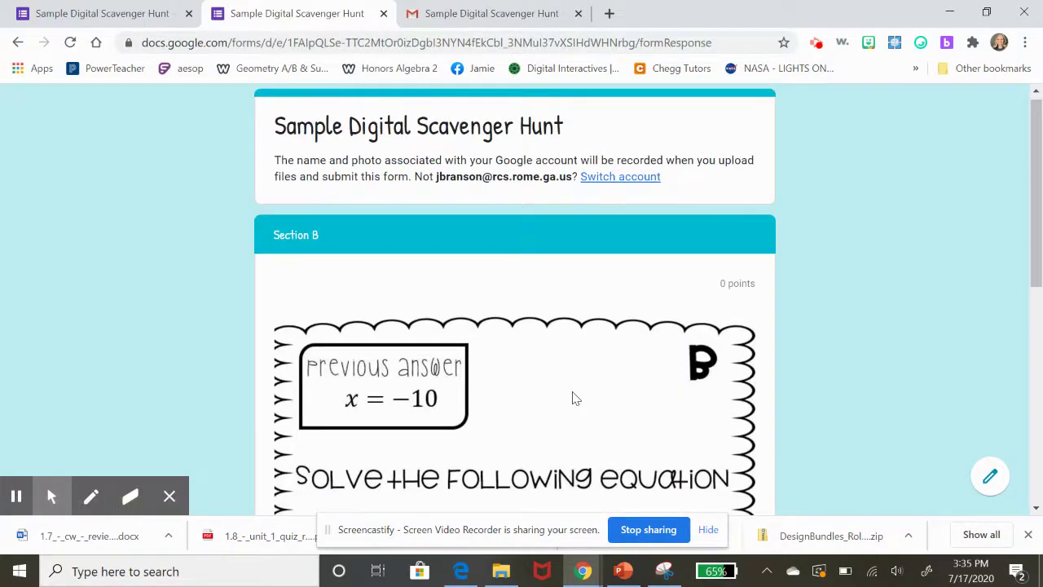
{"action": "scroll", "coordinate": [573, 400], "scroll_direction": "down", "scroll_amount": 5}
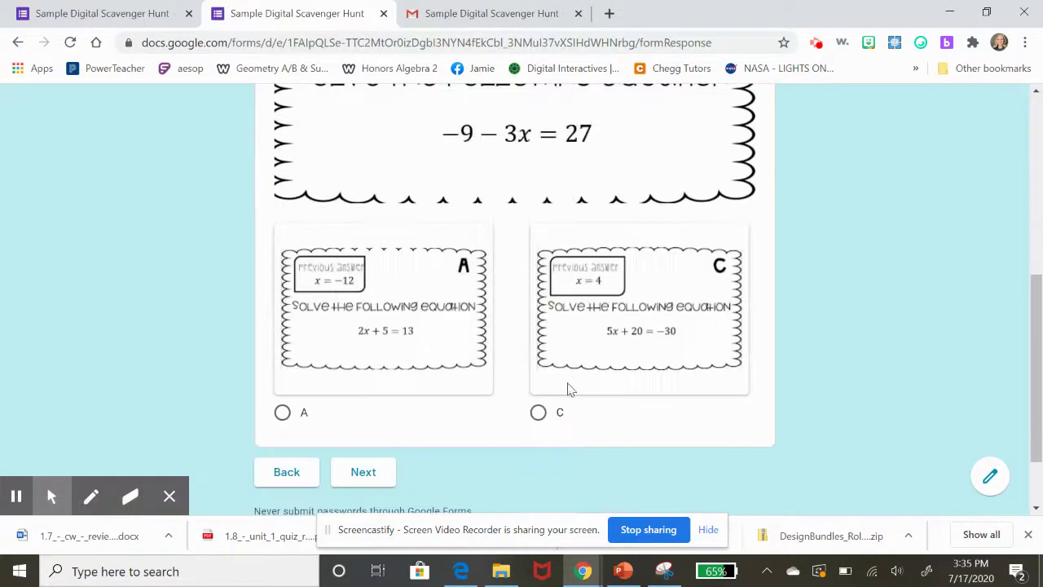
{"action": "left_click", "coordinate": [284, 413]}
{"action": "scroll", "coordinate": [351, 452], "scroll_direction": "down", "scroll_amount": 1}
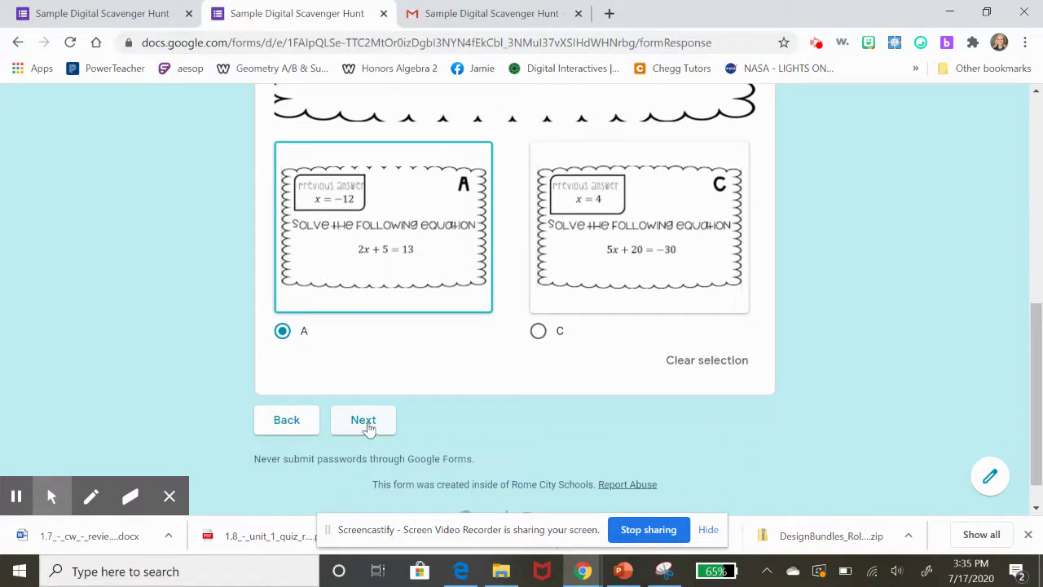
{"action": "left_click", "coordinate": [365, 424]}
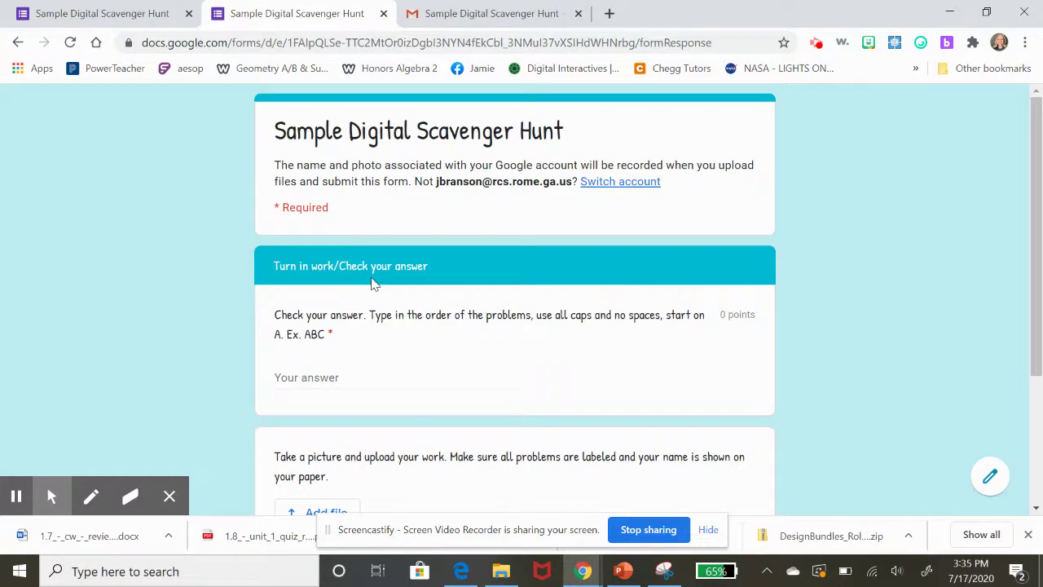
Test the "Check your answer" validation by entering "ACB" and replacing it with "ABC"
{"action": "left_click", "coordinate": [397, 375]}
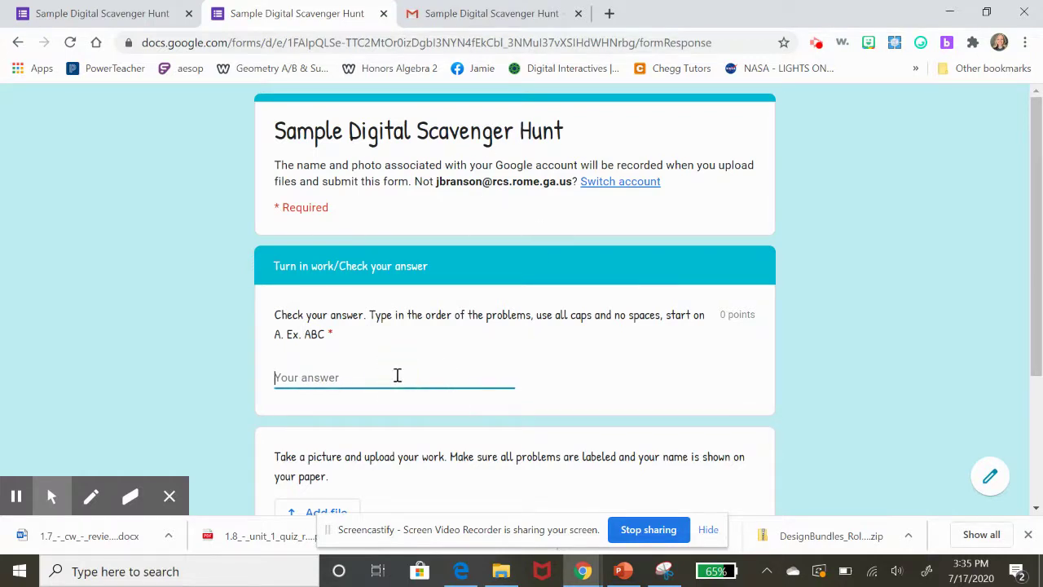
{"action": "type", "text": "ACB"}
{"action": "left_click", "coordinate": [399, 399]}
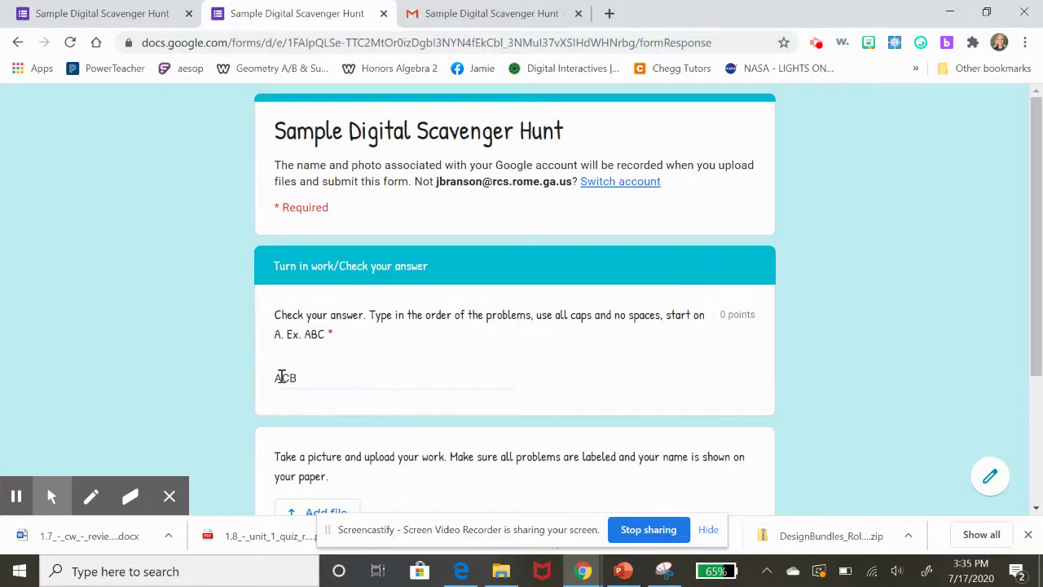
{"action": "left_click", "coordinate": [333, 377]}
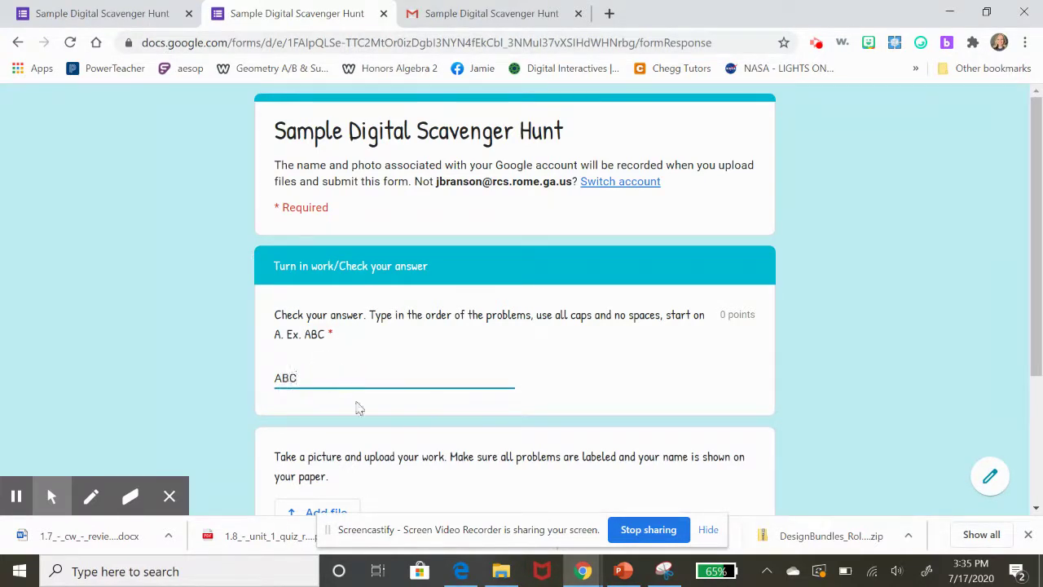
{"action": "left_click", "coordinate": [392, 406]}
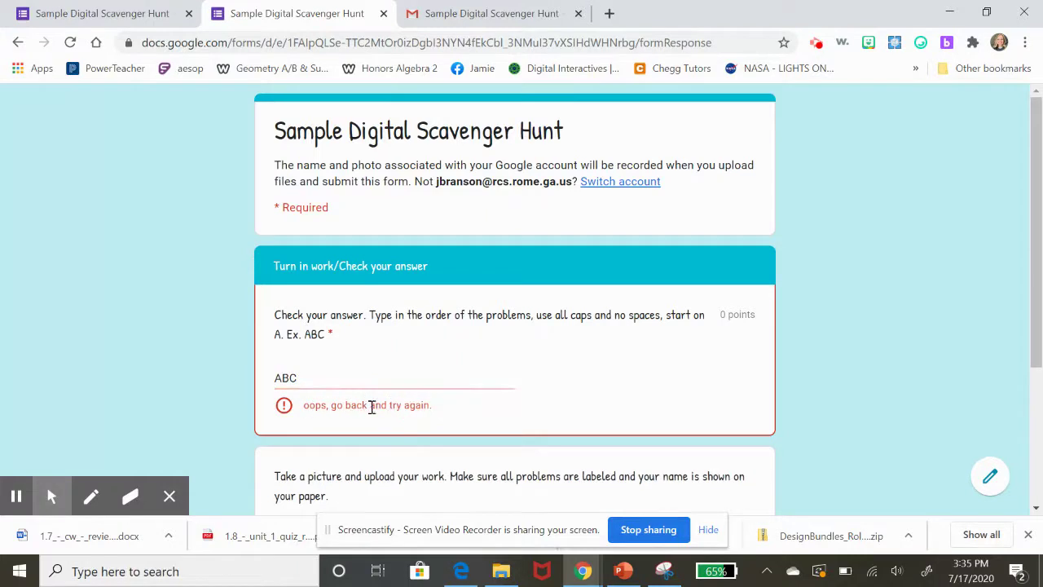
Go back from the final section through Section B to Section C to check the backward navigation
{"action": "scroll", "coordinate": [515, 414], "scroll_direction": "down", "scroll_amount": 1}
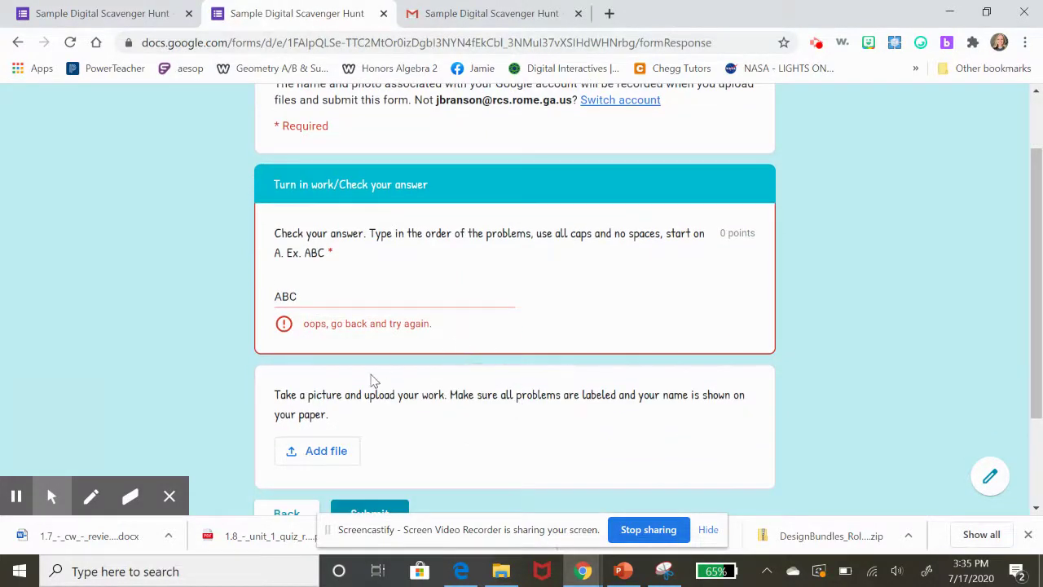
{"action": "scroll", "coordinate": [375, 381], "scroll_direction": "down", "scroll_amount": 2}
{"action": "left_click", "coordinate": [286, 384]}
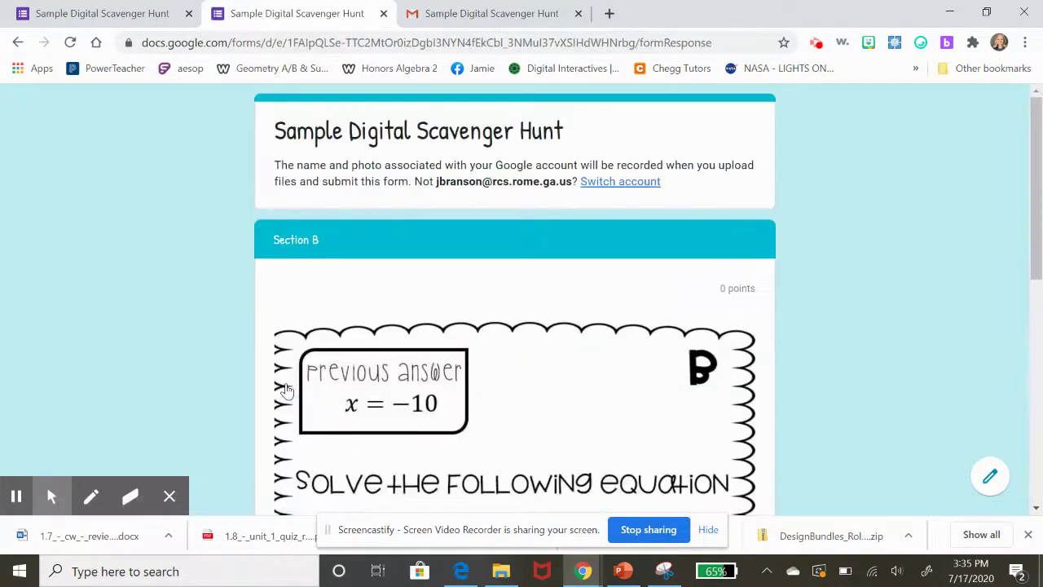
{"action": "scroll", "coordinate": [339, 342], "scroll_direction": "down", "scroll_amount": 5}
{"action": "scroll", "coordinate": [340, 344], "scroll_direction": "down", "scroll_amount": 2}
{"action": "left_click", "coordinate": [291, 383]}
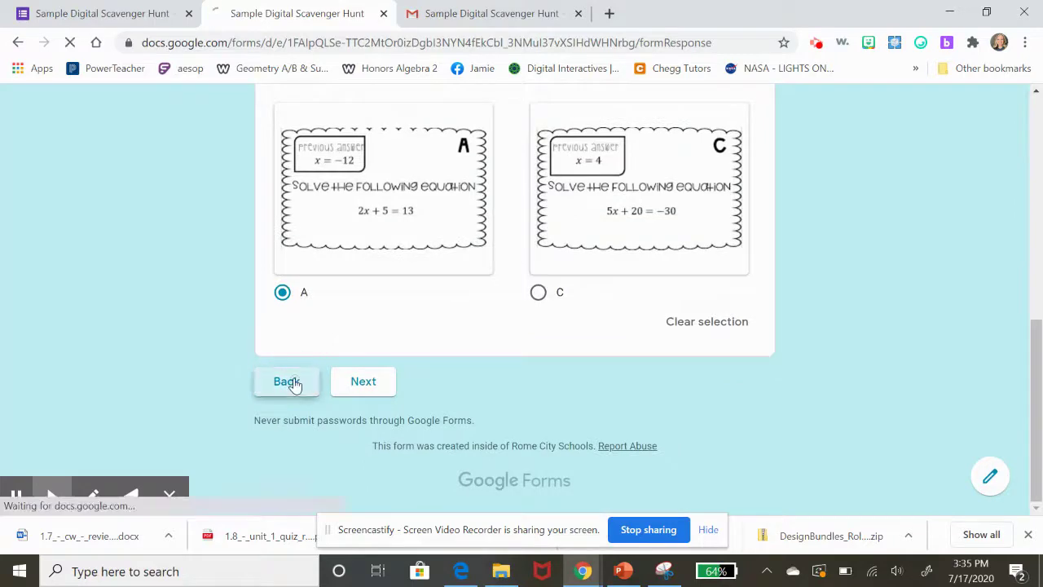
{"action": "scroll", "coordinate": [296, 377], "scroll_direction": "down", "scroll_amount": 5}
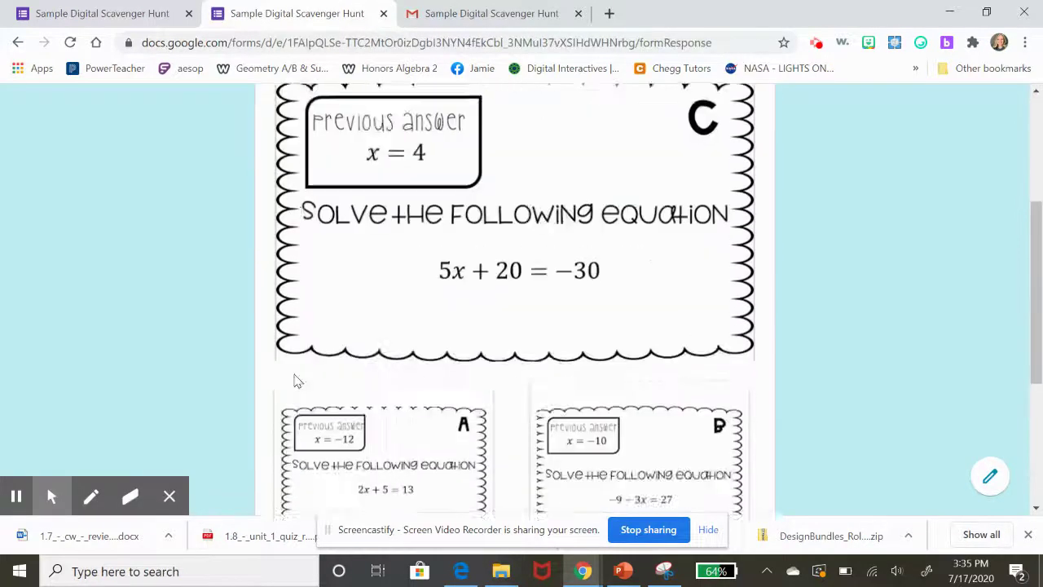
Continue forward from Section C through Section B to the final section and view its upload question and submit area
{"action": "left_click", "coordinate": [341, 499]}
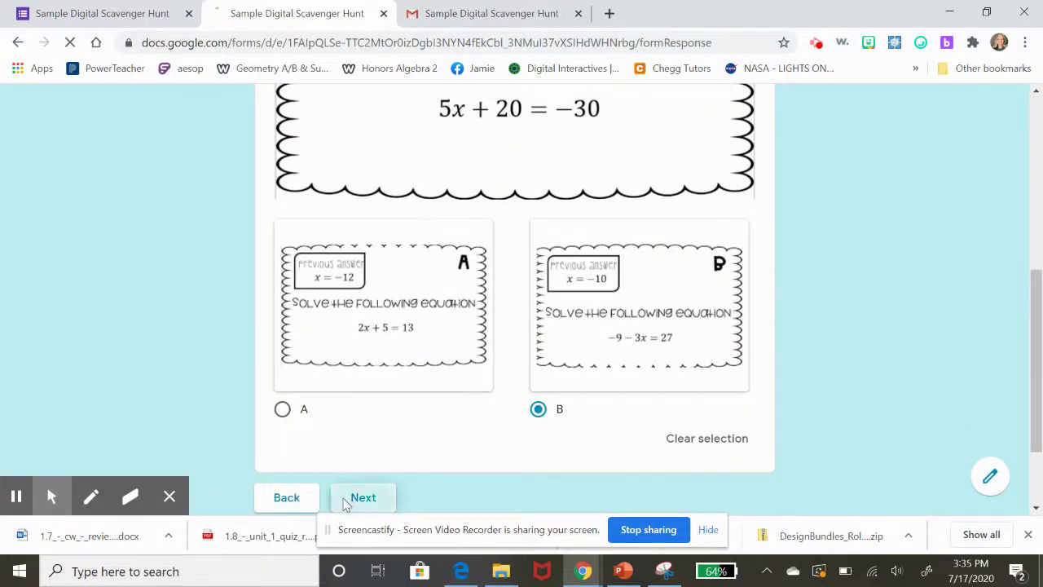
{"action": "scroll", "coordinate": [428, 437], "scroll_direction": "down", "scroll_amount": 6}
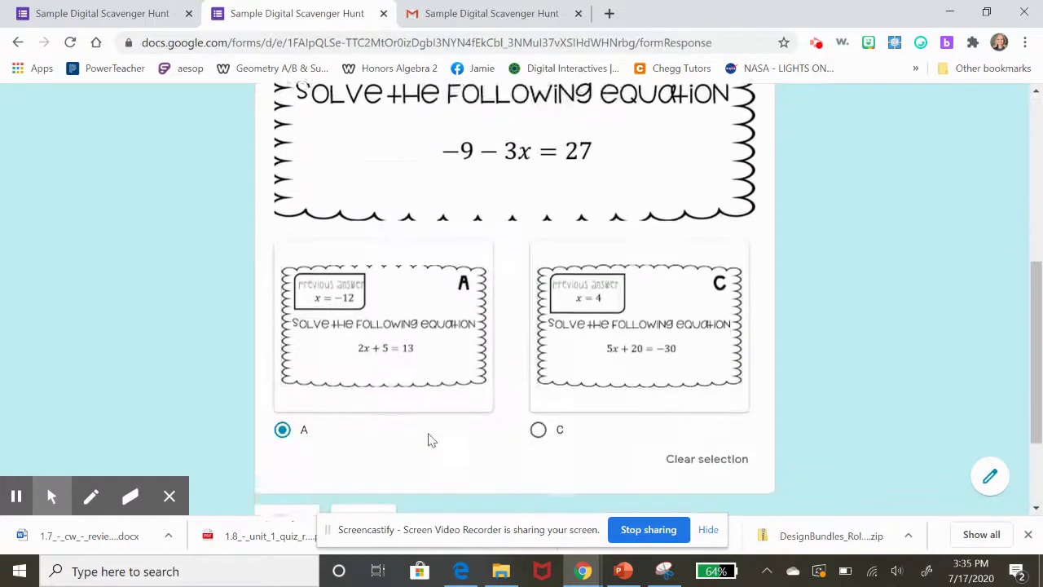
{"action": "left_click", "coordinate": [383, 426]}
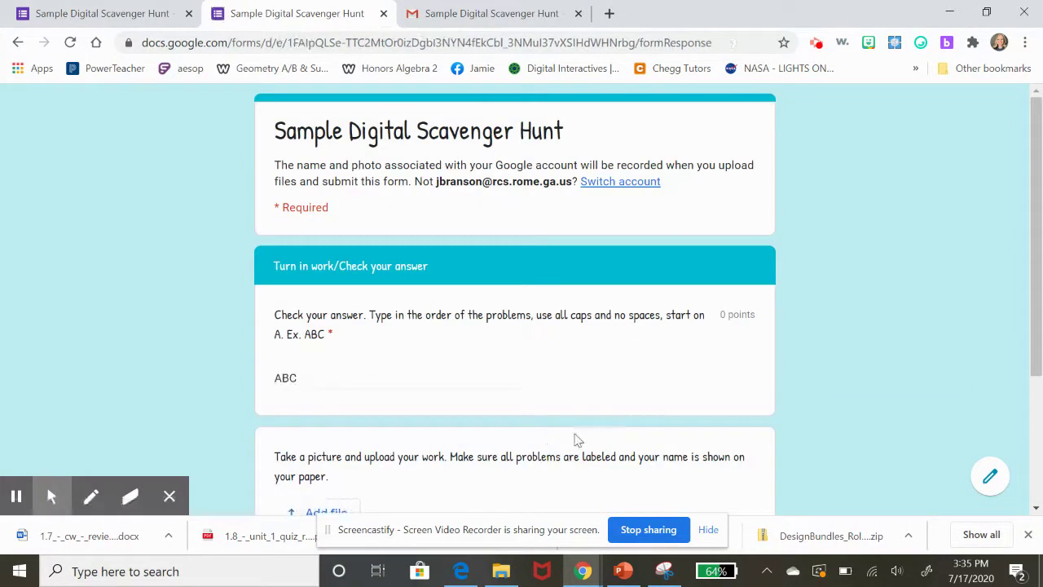
{"action": "scroll", "coordinate": [570, 461], "scroll_direction": "down", "scroll_amount": 3}
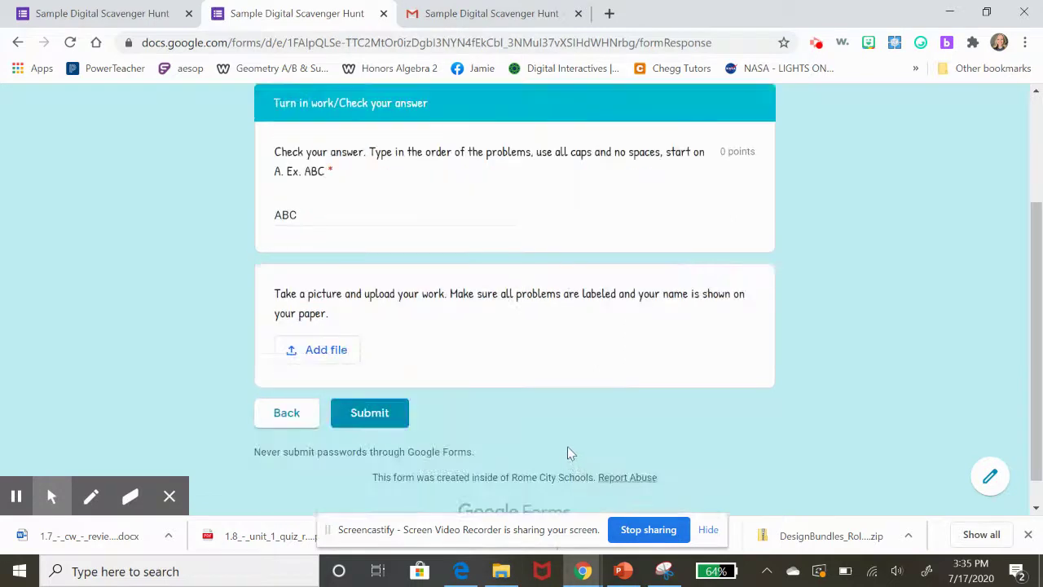